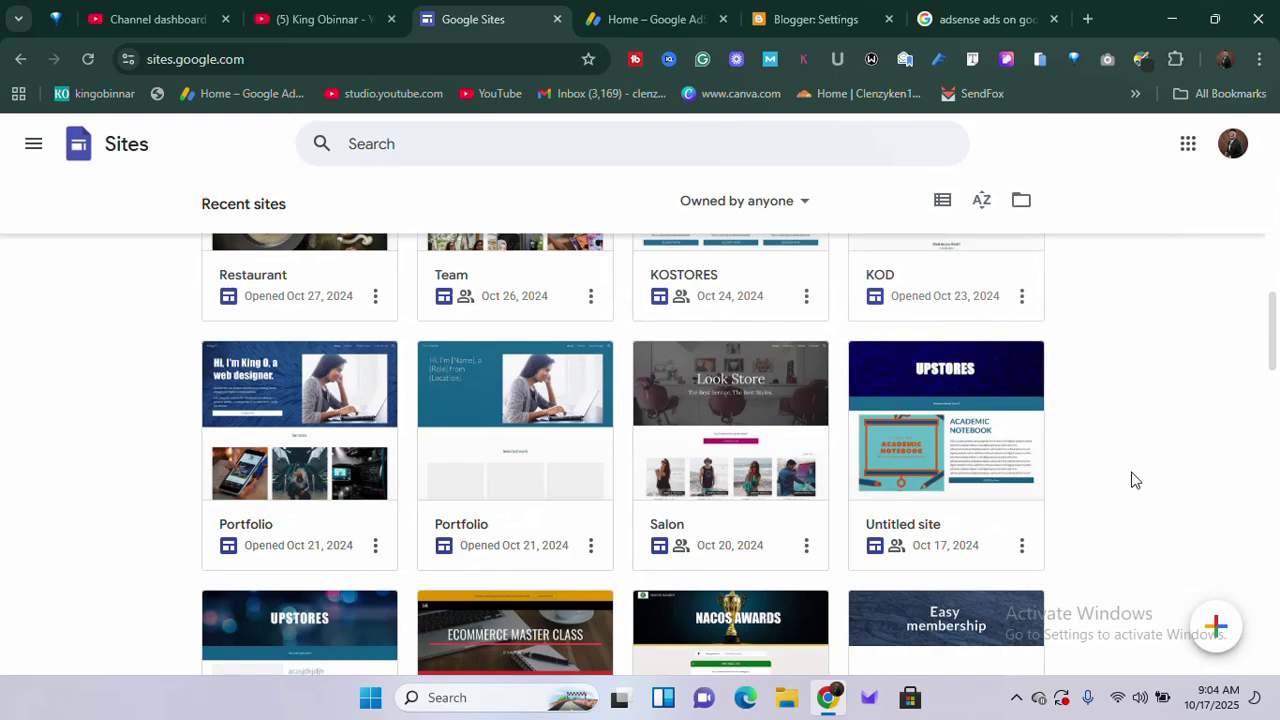
Step: Look through the recent sites list on the Google Sites home page and return to its start
scroll(1134, 508, down, 5)
scroll(1123, 540, up, 7)
scroll(1123, 545, up, 5)
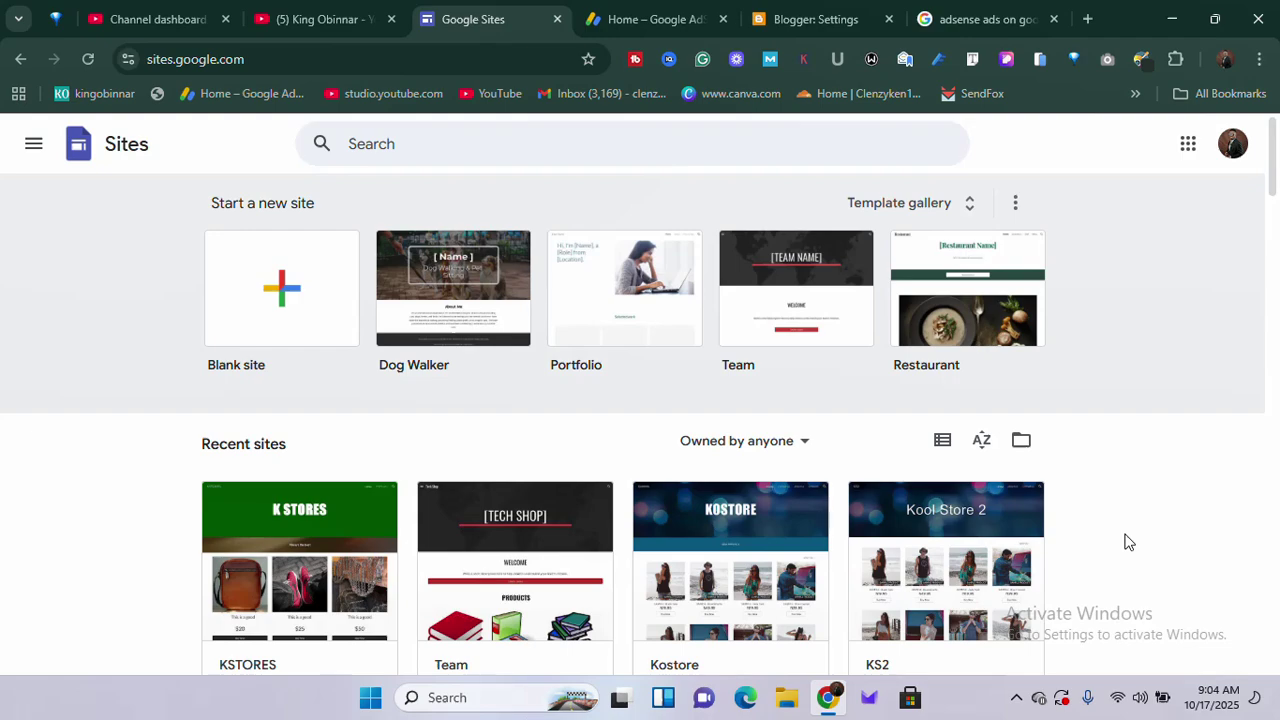
scroll(1124, 541, down, 7)
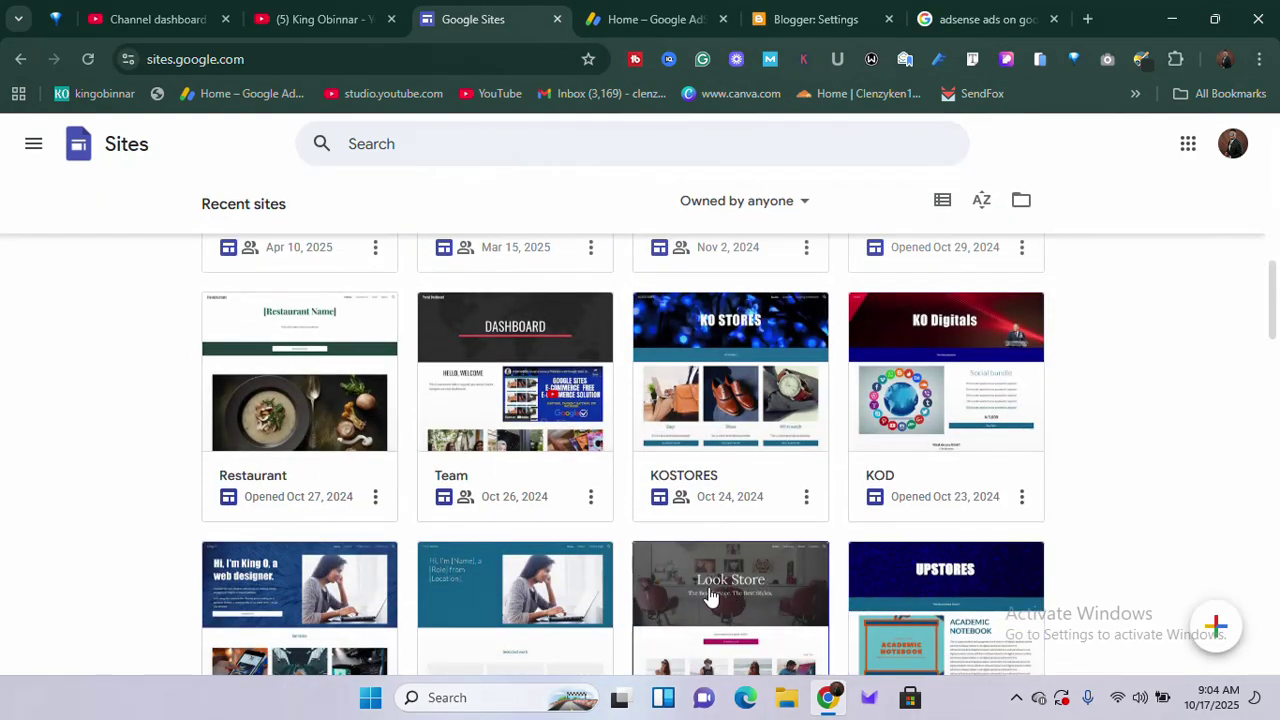
scroll(690, 590, down, 2)
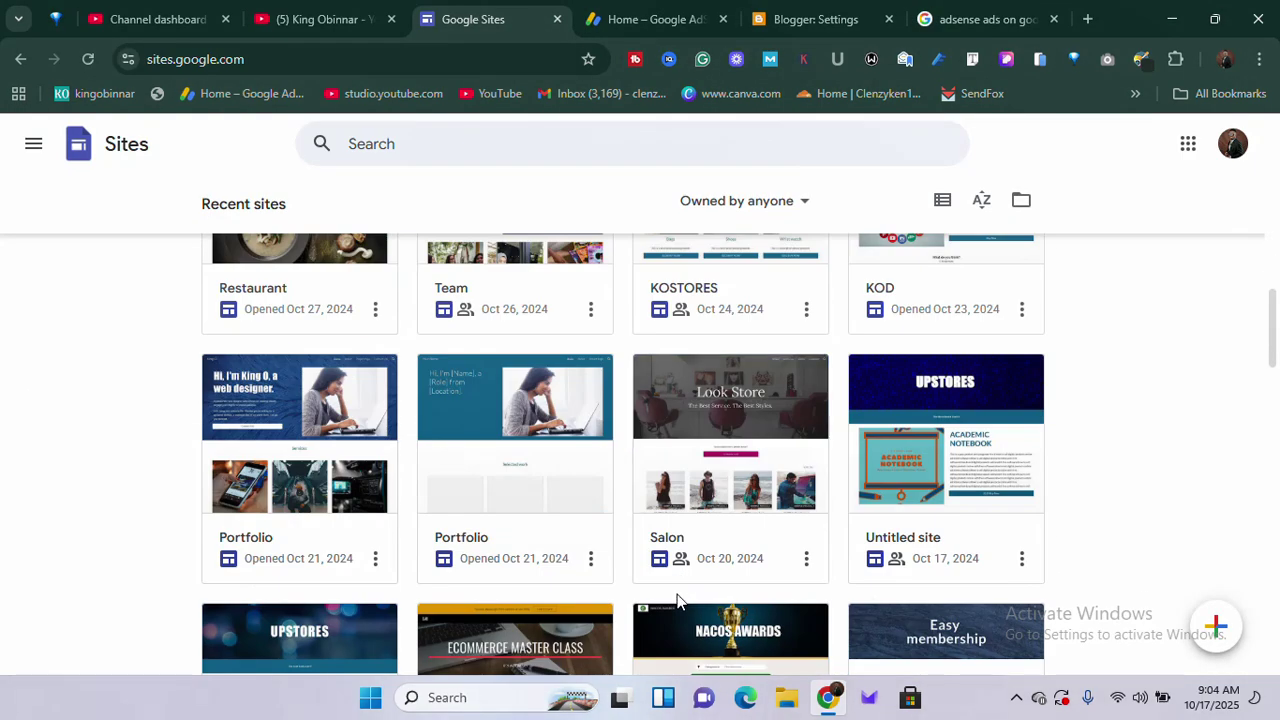
scroll(778, 595, down, 3)
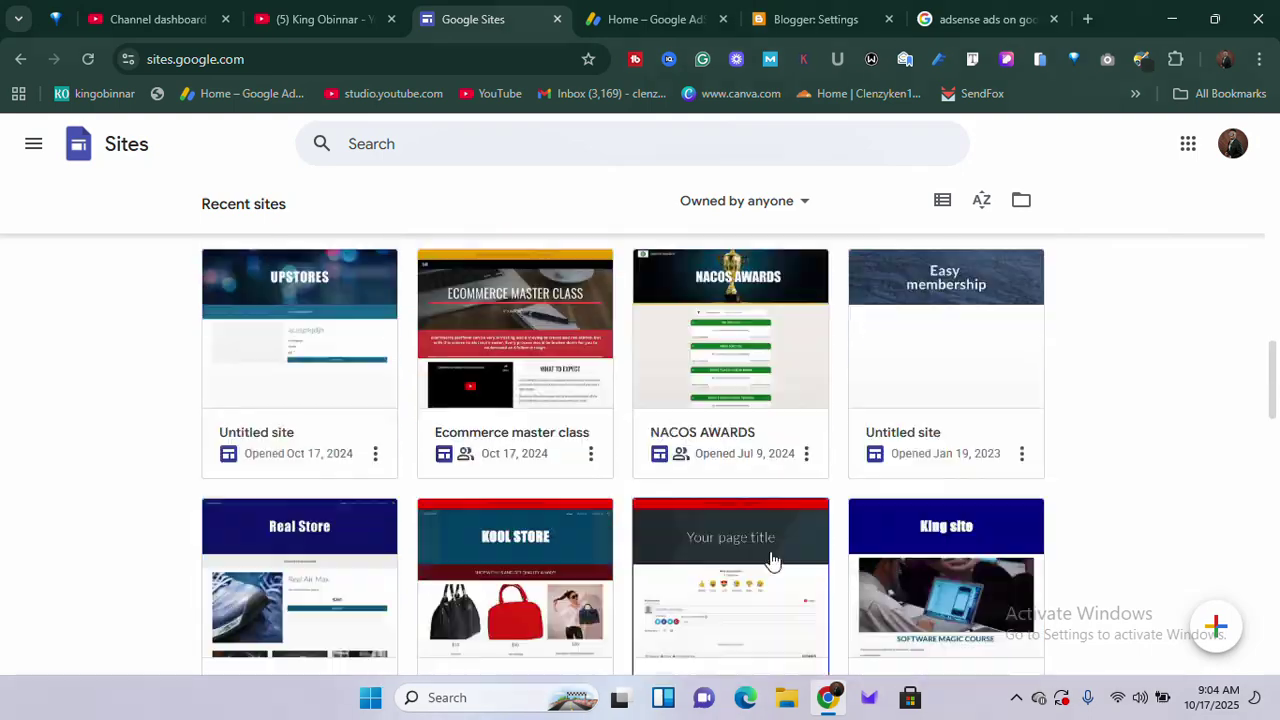
scroll(765, 520, down, 1)
scroll(760, 530, up, 10)
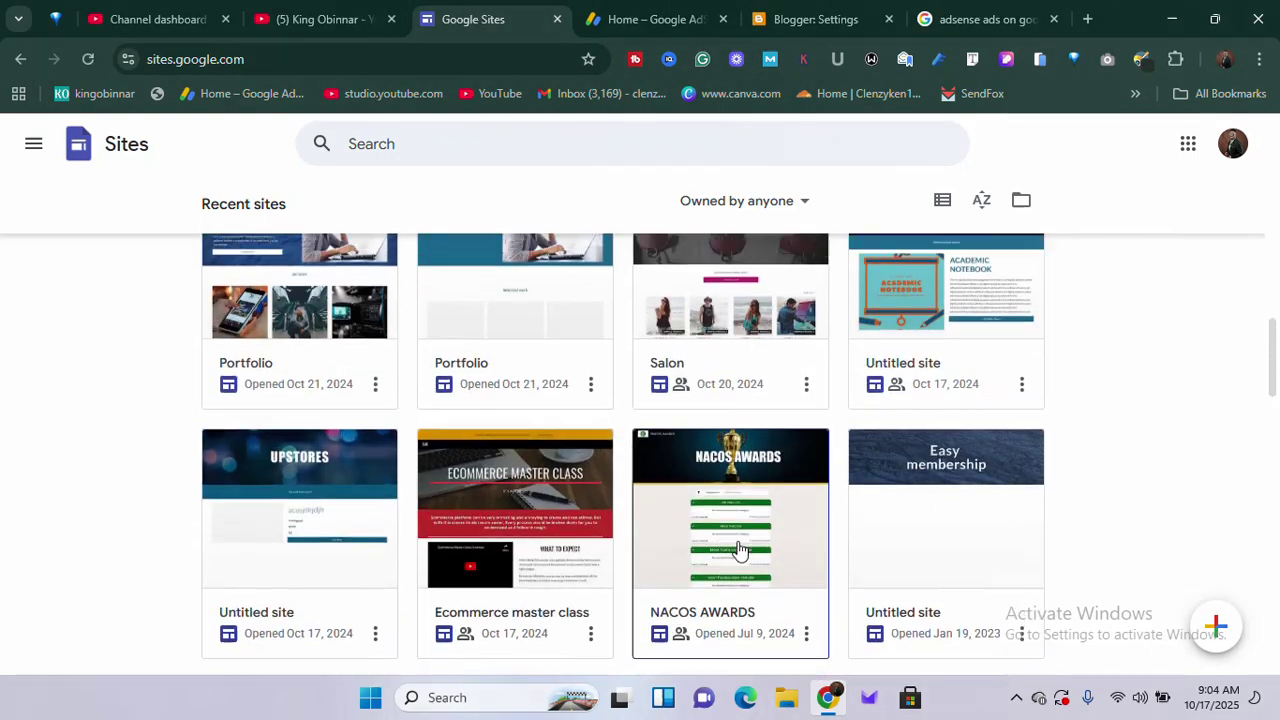
scroll(755, 540, up, 5)
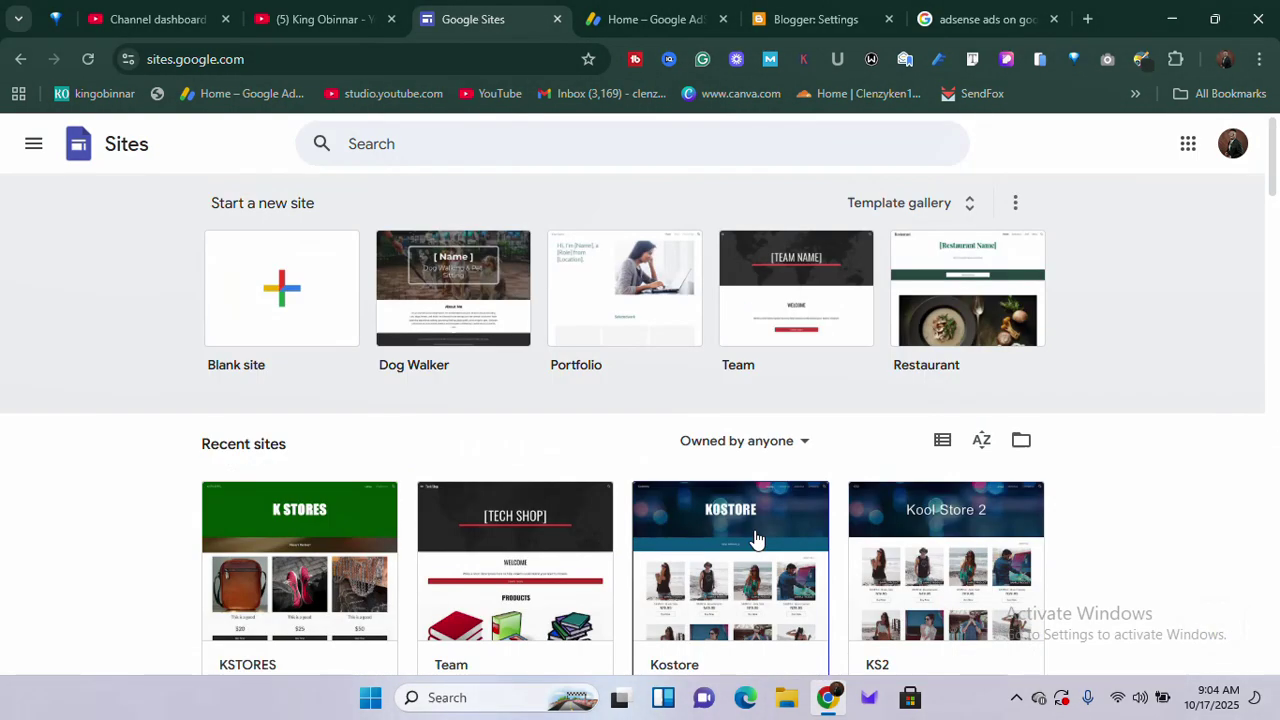
Step: Magnify the page to examine the new-site templates and restore the normal page size
ctrl+scroll(755, 540, up, 4)
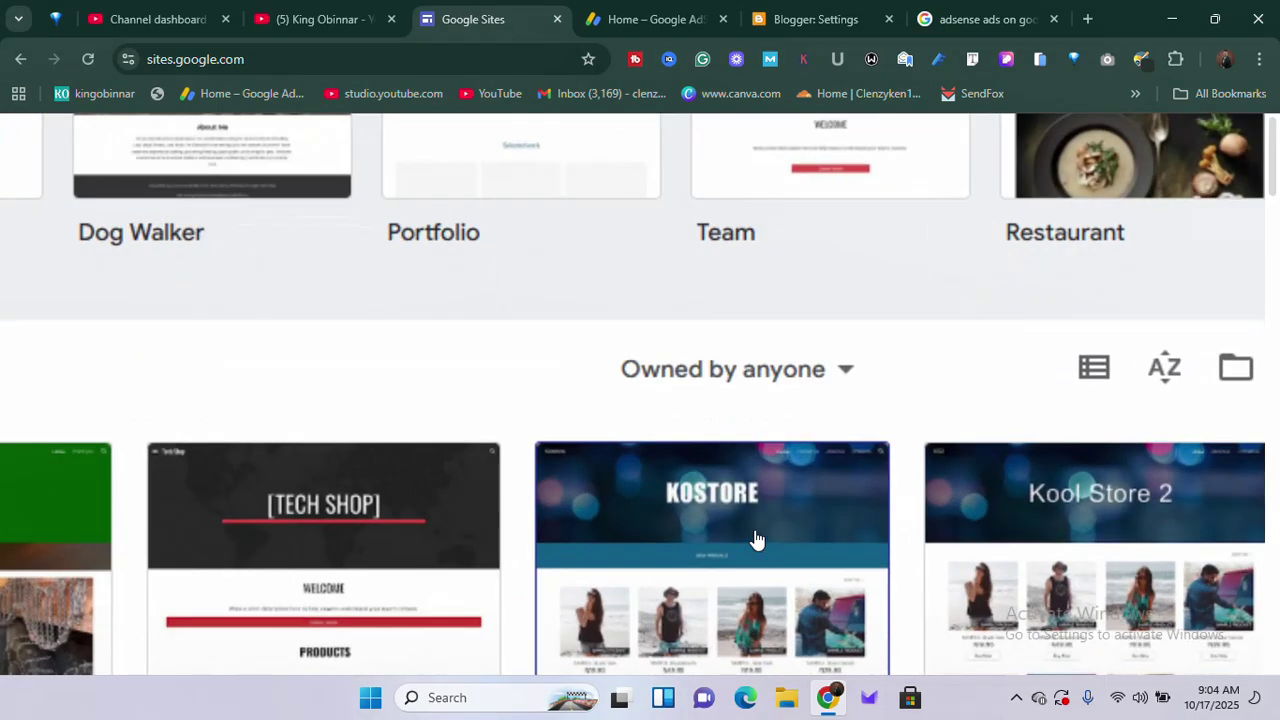
ctrl+scroll(755, 540, down, 1)
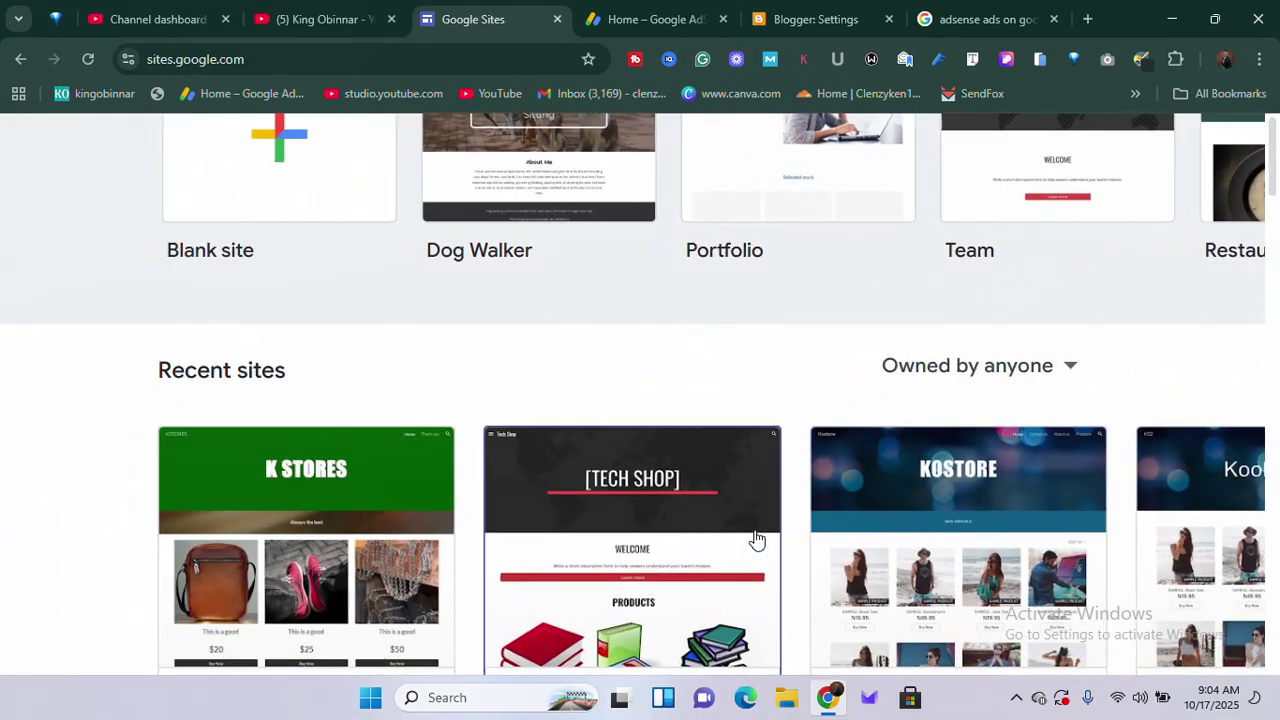
scroll(757, 540, up, 3)
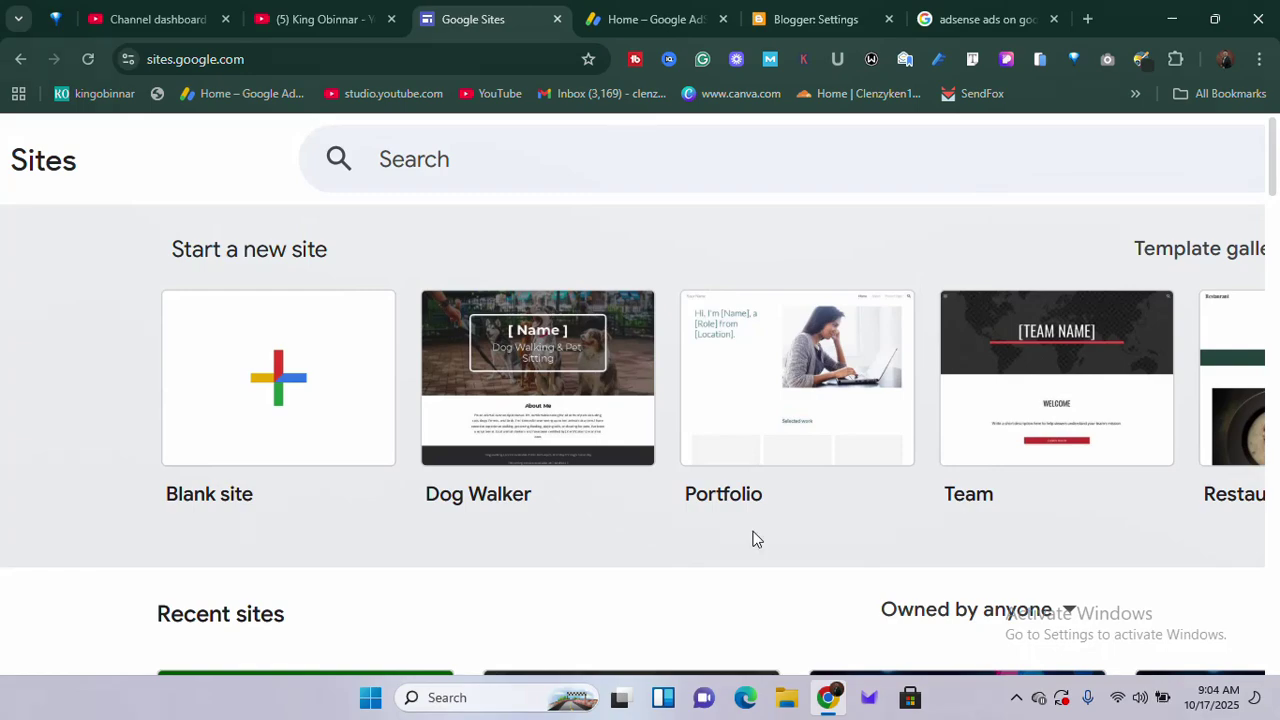
ctrl+scroll(755, 539, down, 3)
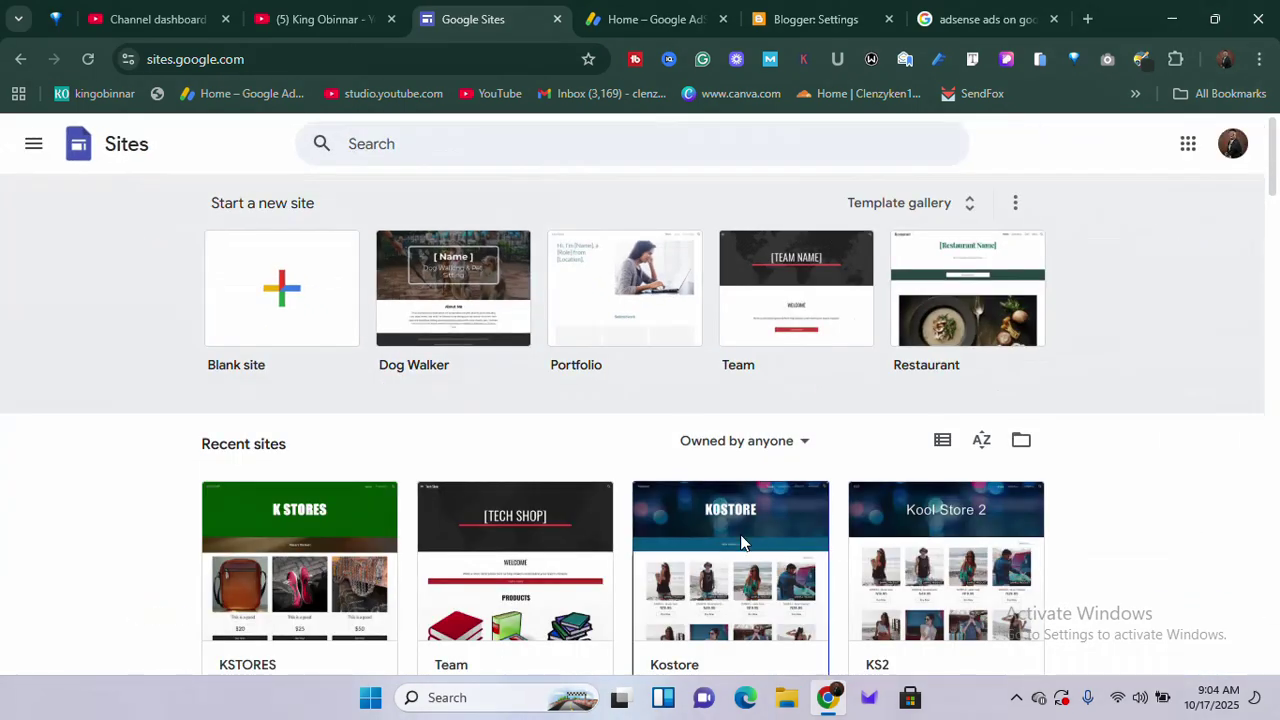
Step: Review the site designs in the recent sites list, from KSTORES down to the Portfolio and Salon sites
scroll(700, 536, down, 4)
scroll(300, 410, up, 2)
scroll(250, 350, up, 1)
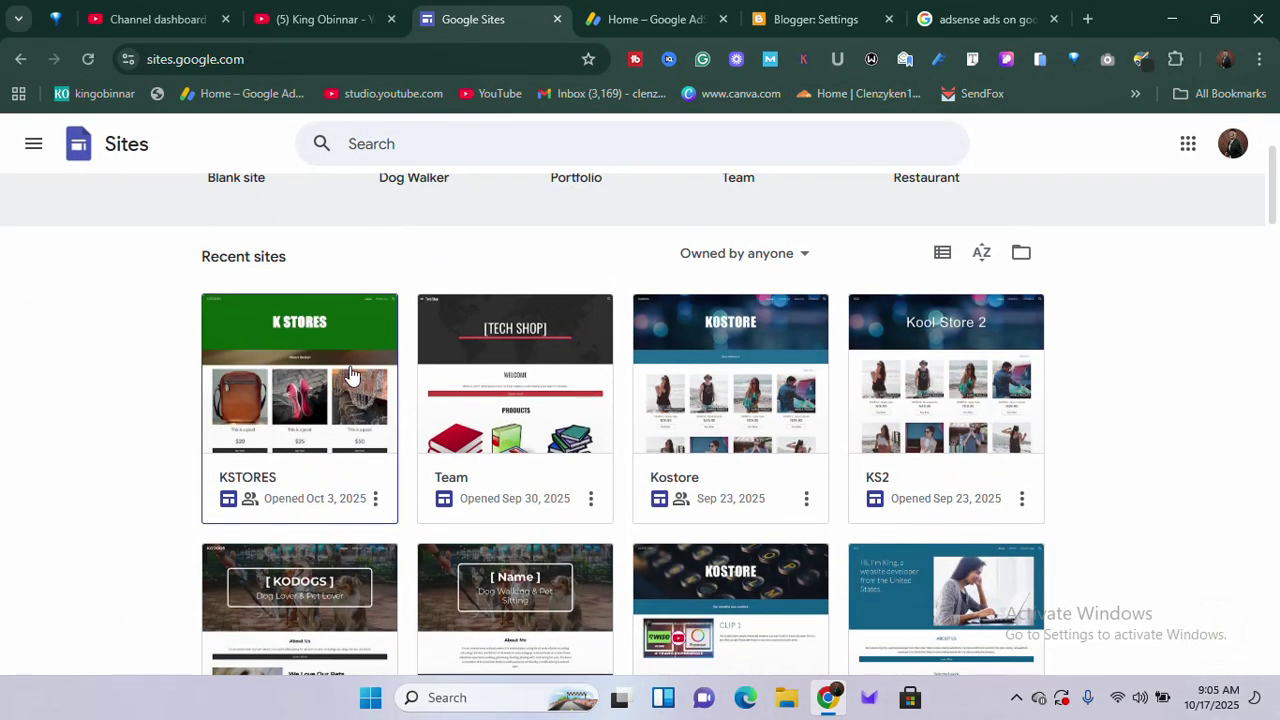
scroll(800, 420, down, 2)
scroll(314, 480, down, 2)
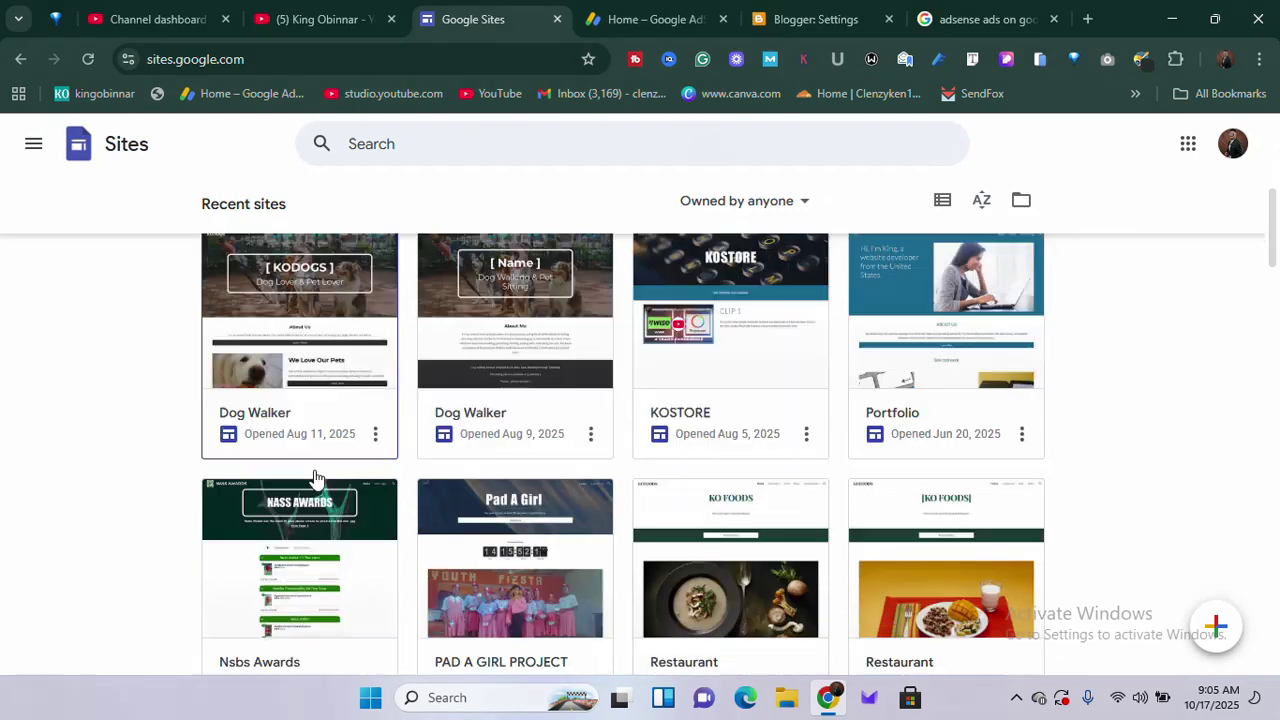
scroll(285, 465, down, 2)
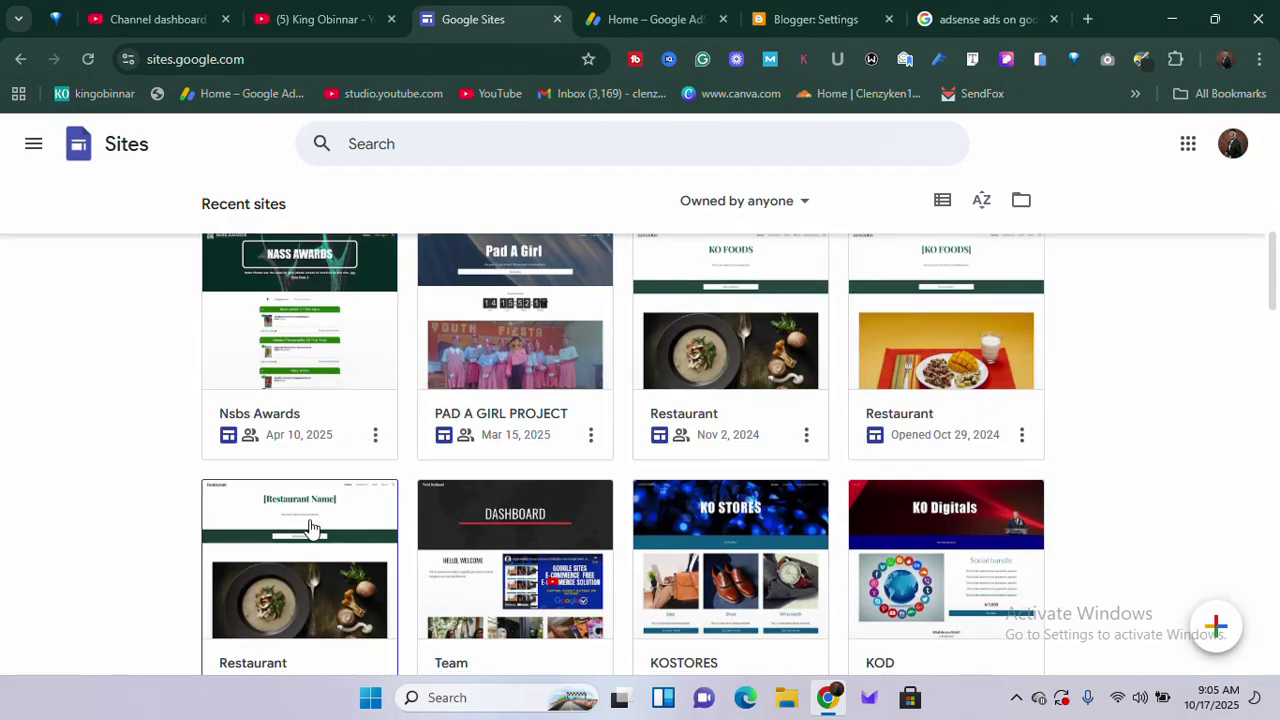
scroll(600, 460, down, 2)
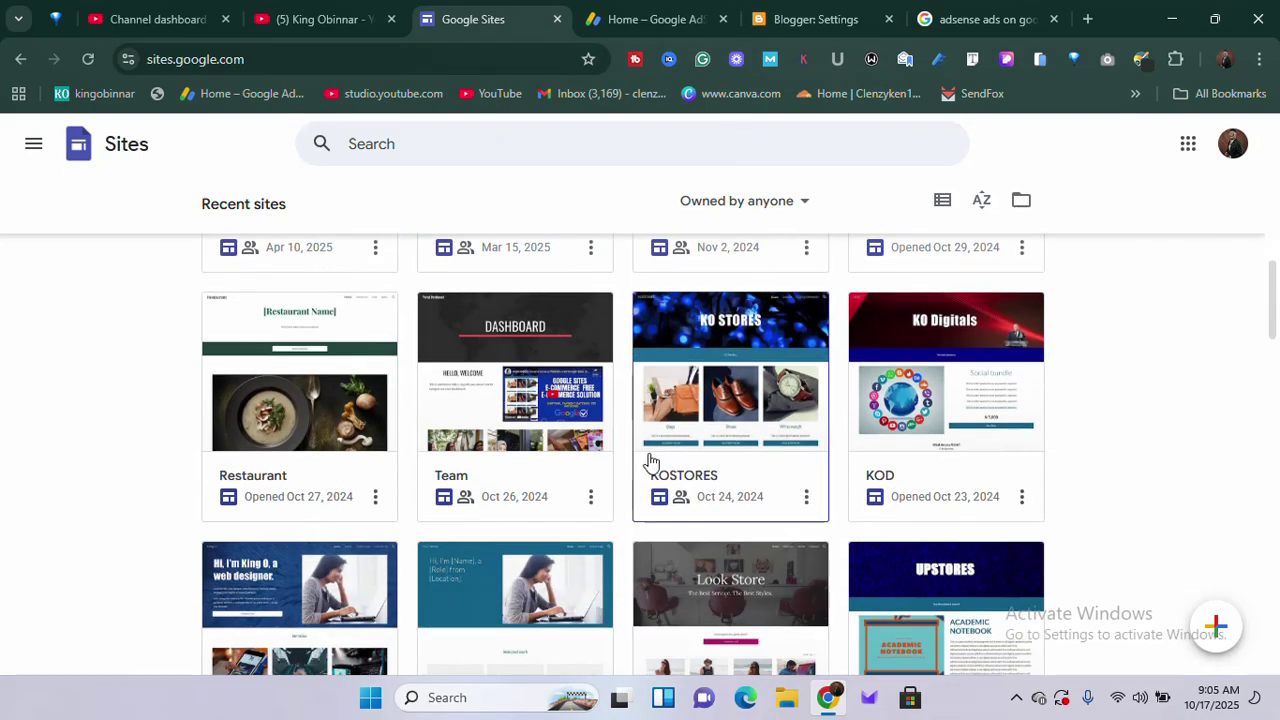
scroll(600, 500, down, 2)
scroll(500, 506, up, 2)
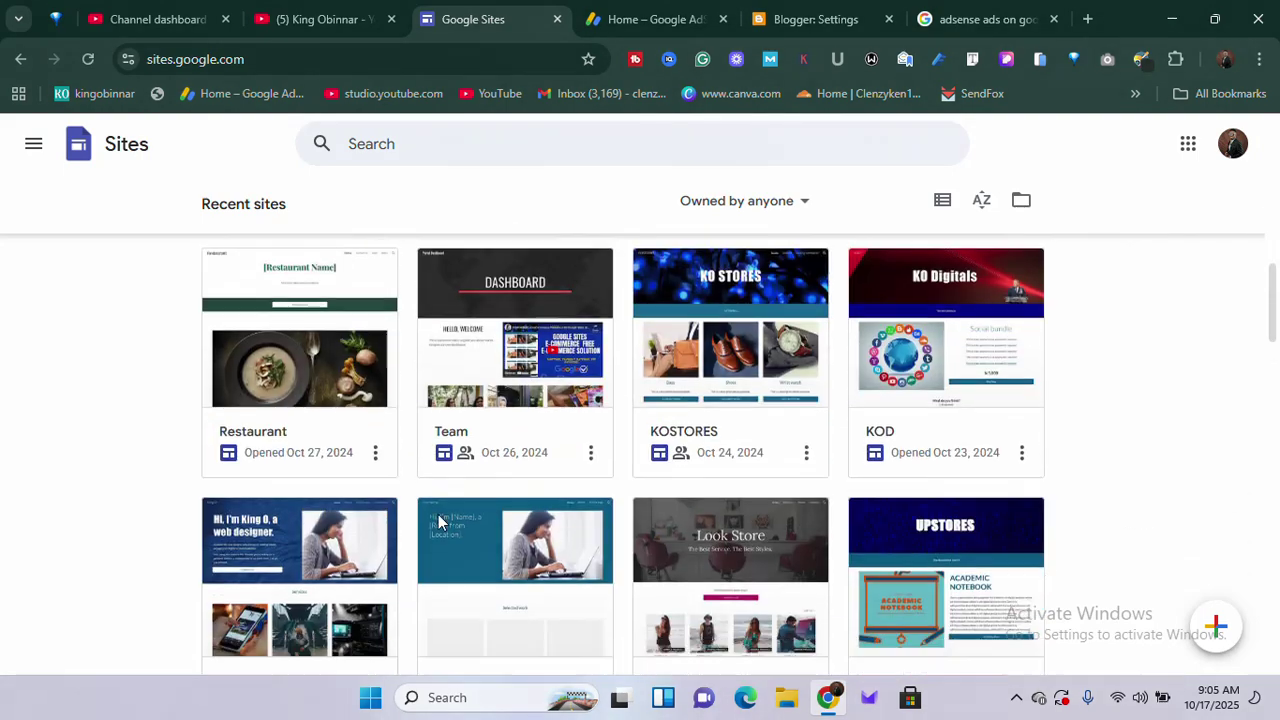
scroll(434, 540, down, 2)
Step: Switch to Google AdSense to examine its home page and navigation sections, and view the video results for "adsense ads on google sites"
click(630, 19)
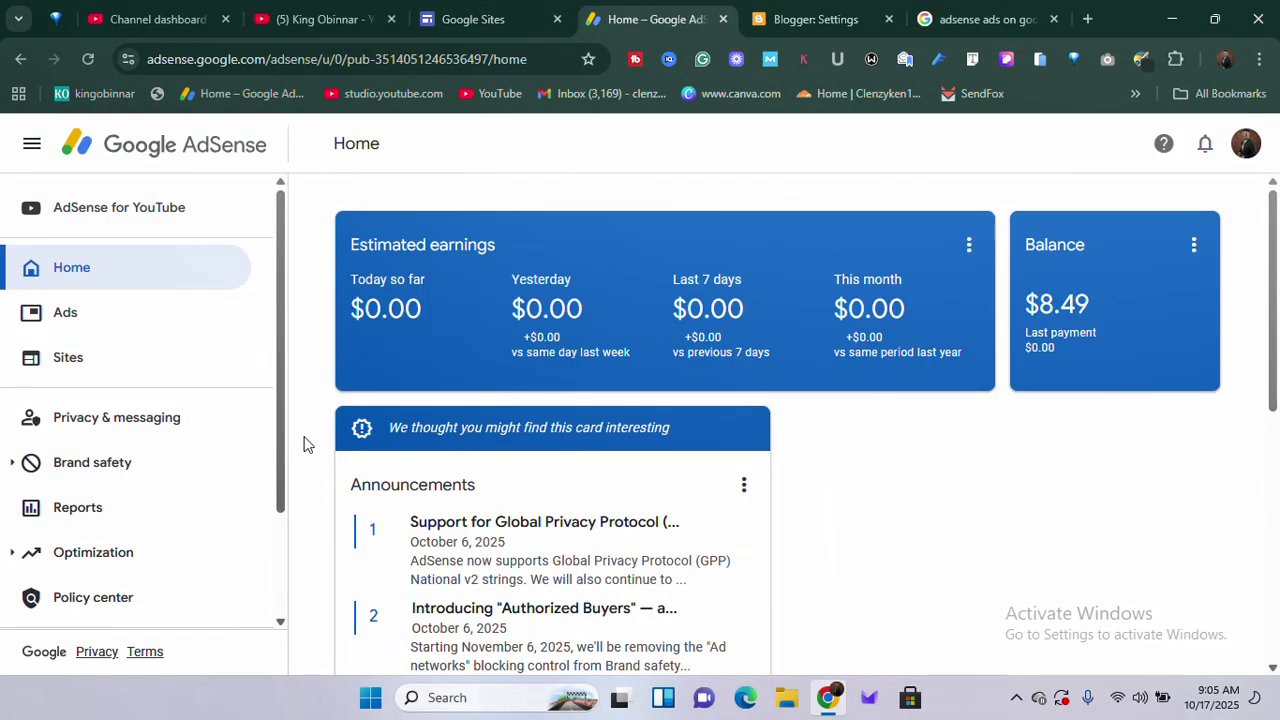
scroll(451, 434, down, 3)
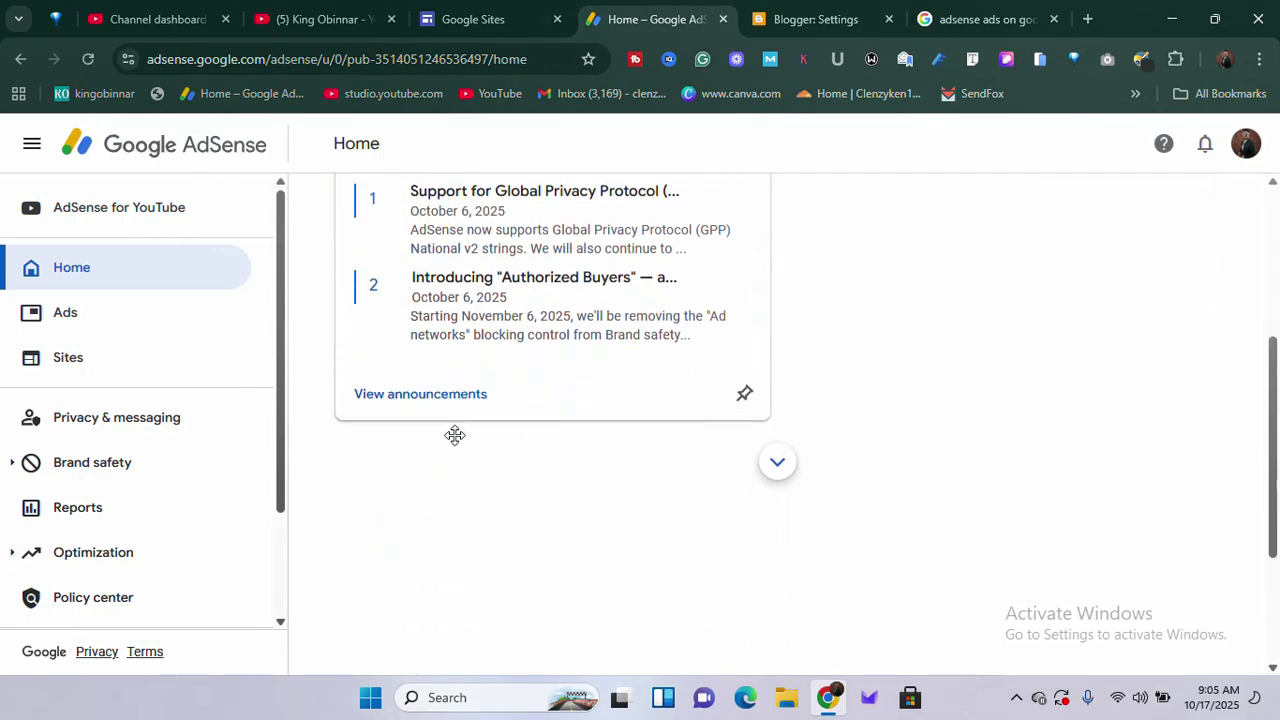
scroll(89, 553, down, 2)
ctrl+scroll(89, 553, up, 5)
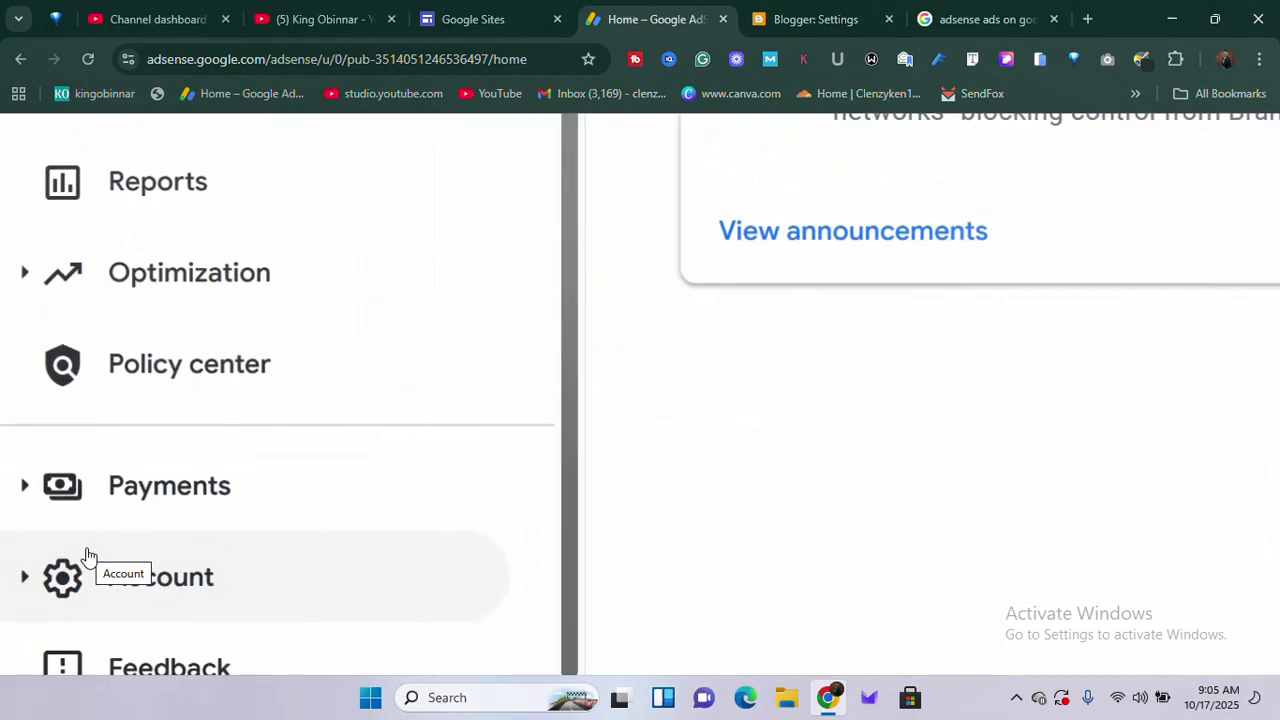
scroll(89, 557, up, 1)
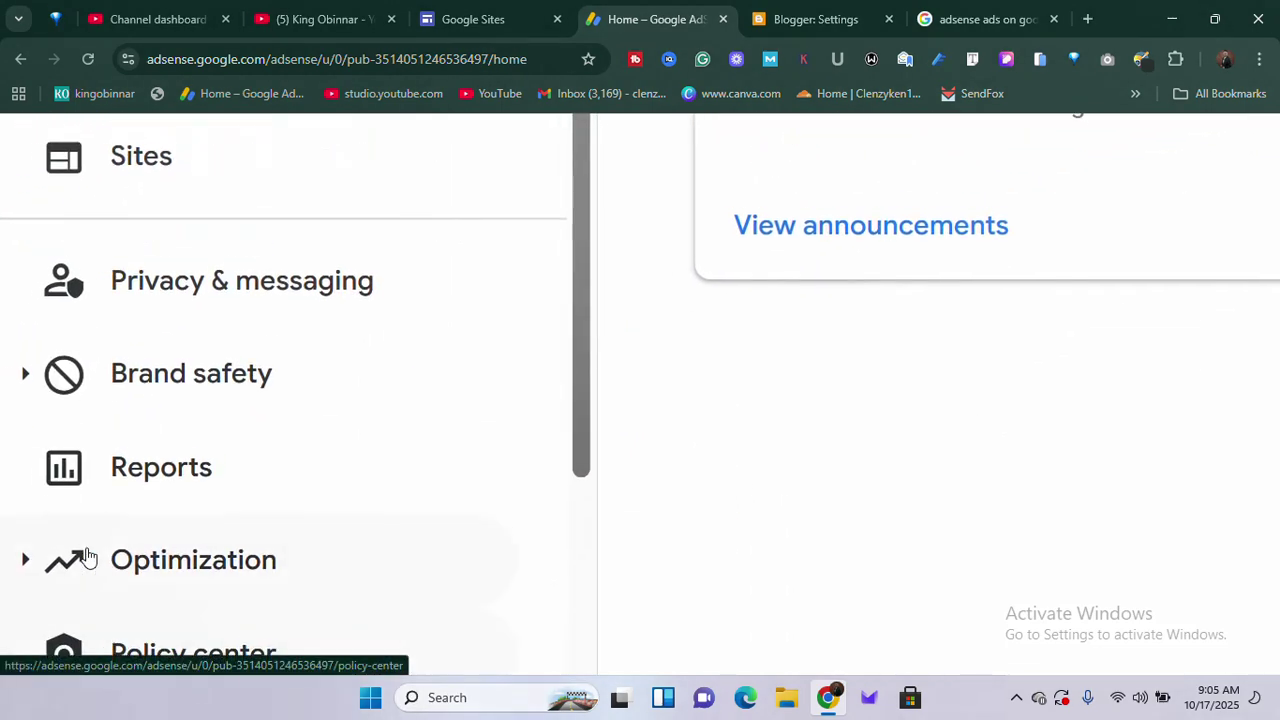
ctrl+scroll(44, 577, down, 5)
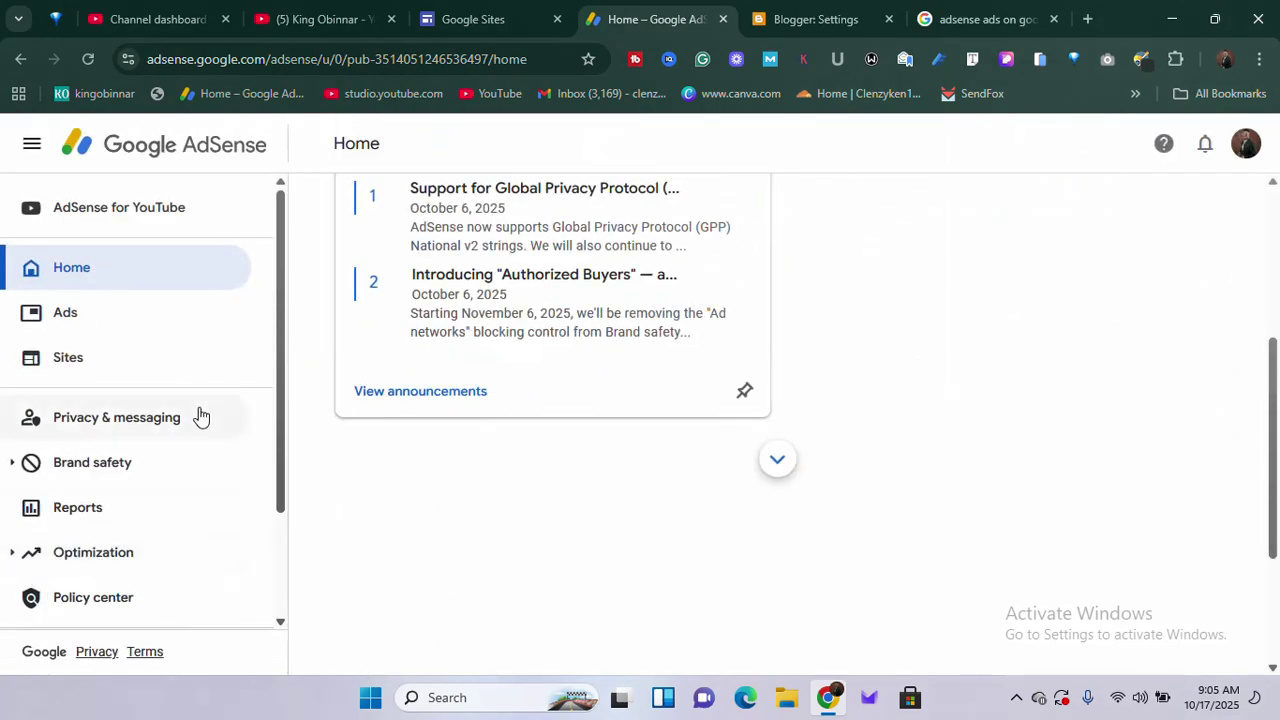
click(1040, 14)
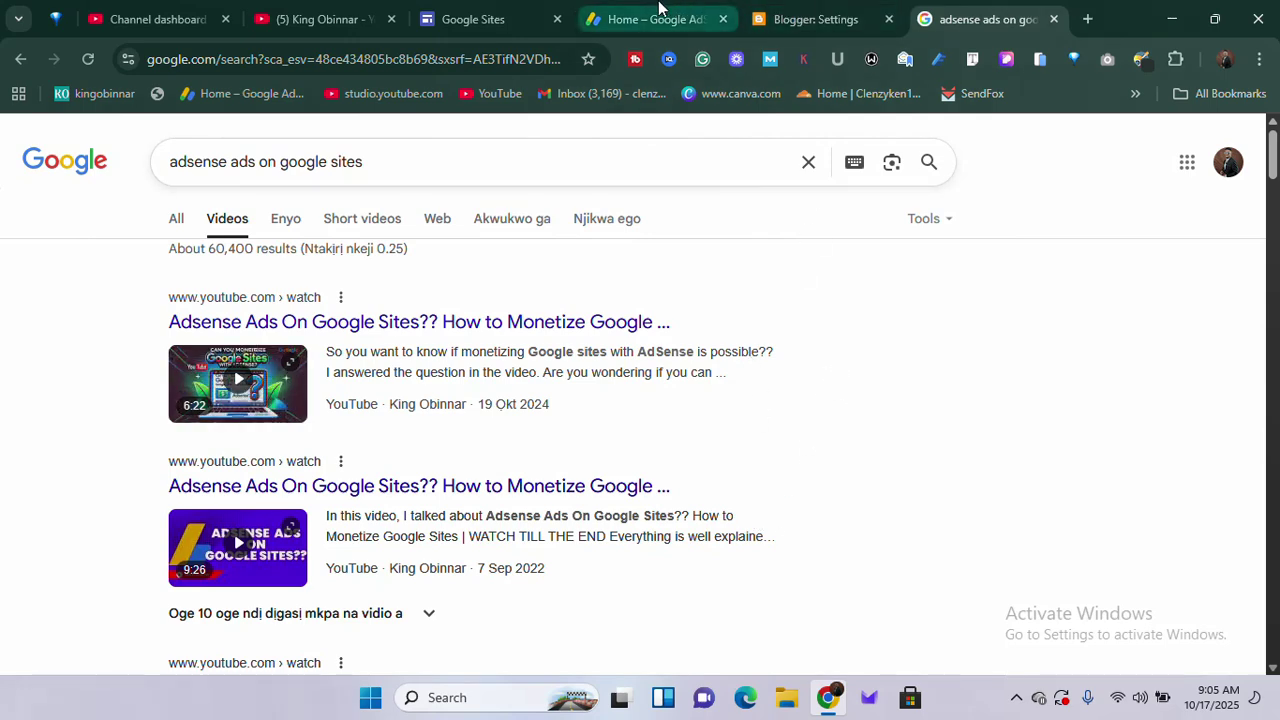
Step: Switch back to Google Sites and look through the entire recent sites list down to the oldest site
click(490, 8)
scroll(650, 435, down, 6)
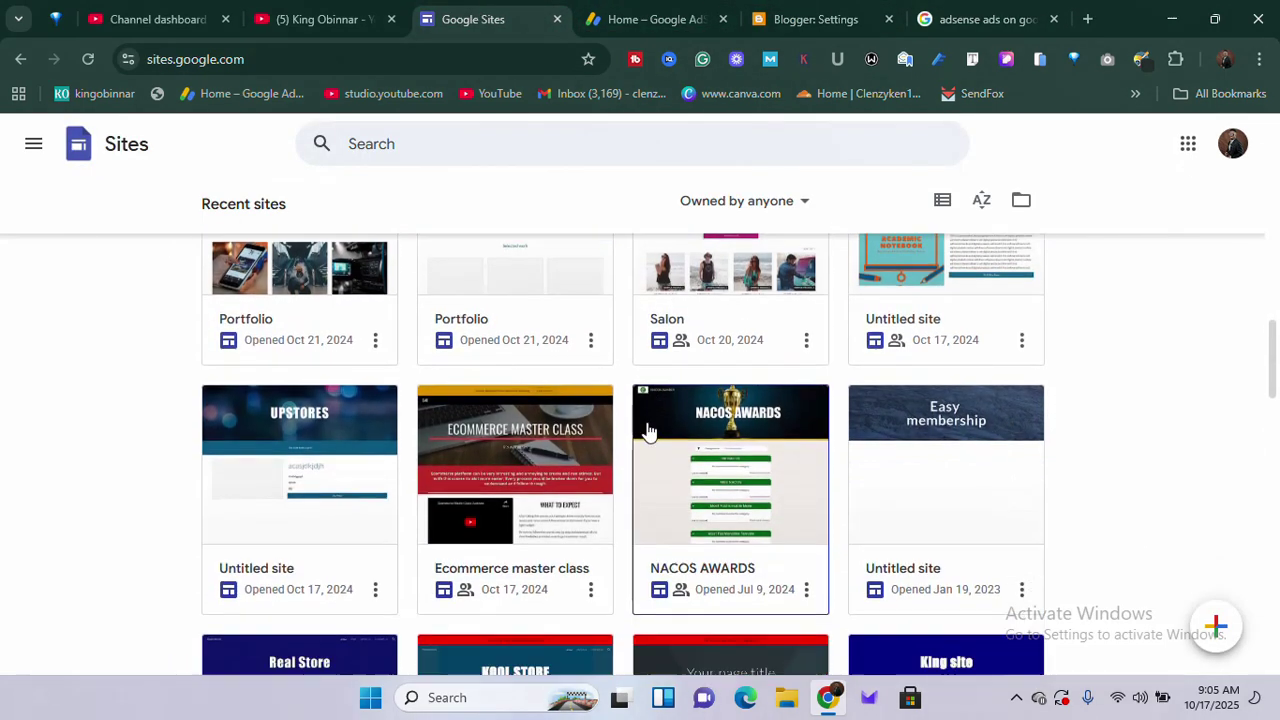
scroll(751, 457, down, 3)
scroll(786, 491, down, 4)
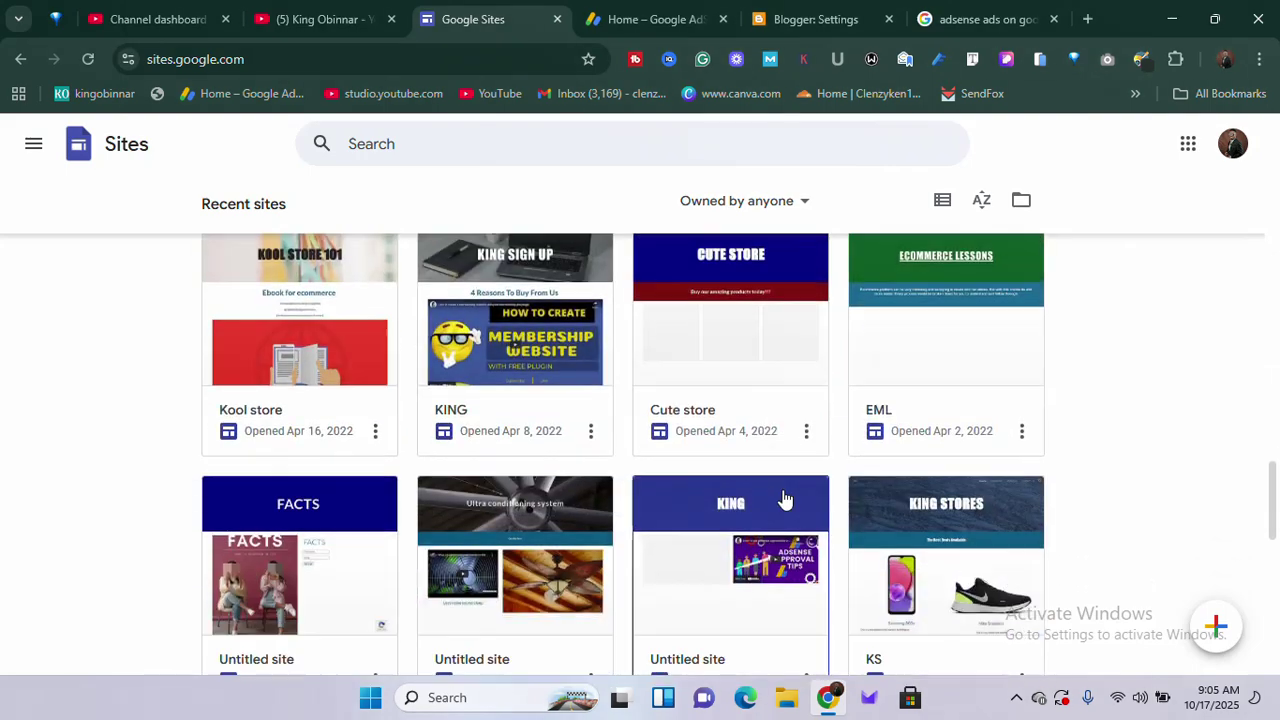
scroll(781, 503, down, 5)
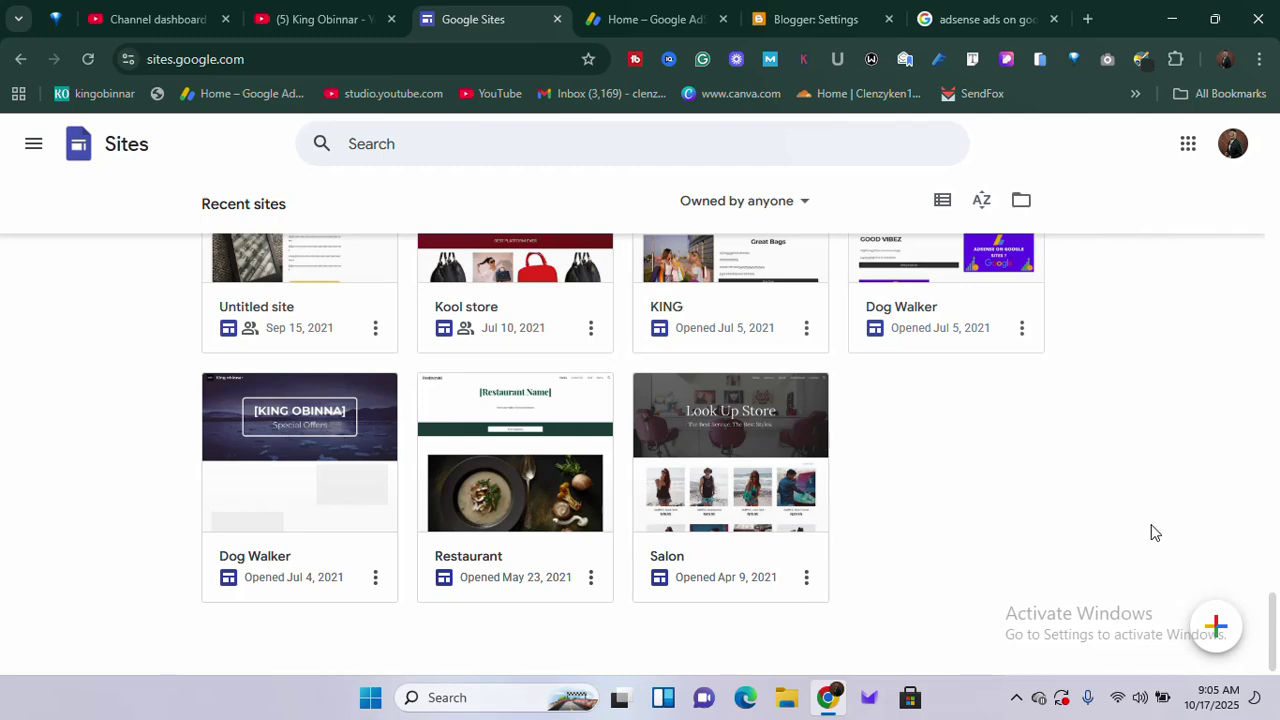
scroll(925, 510, up, 15)
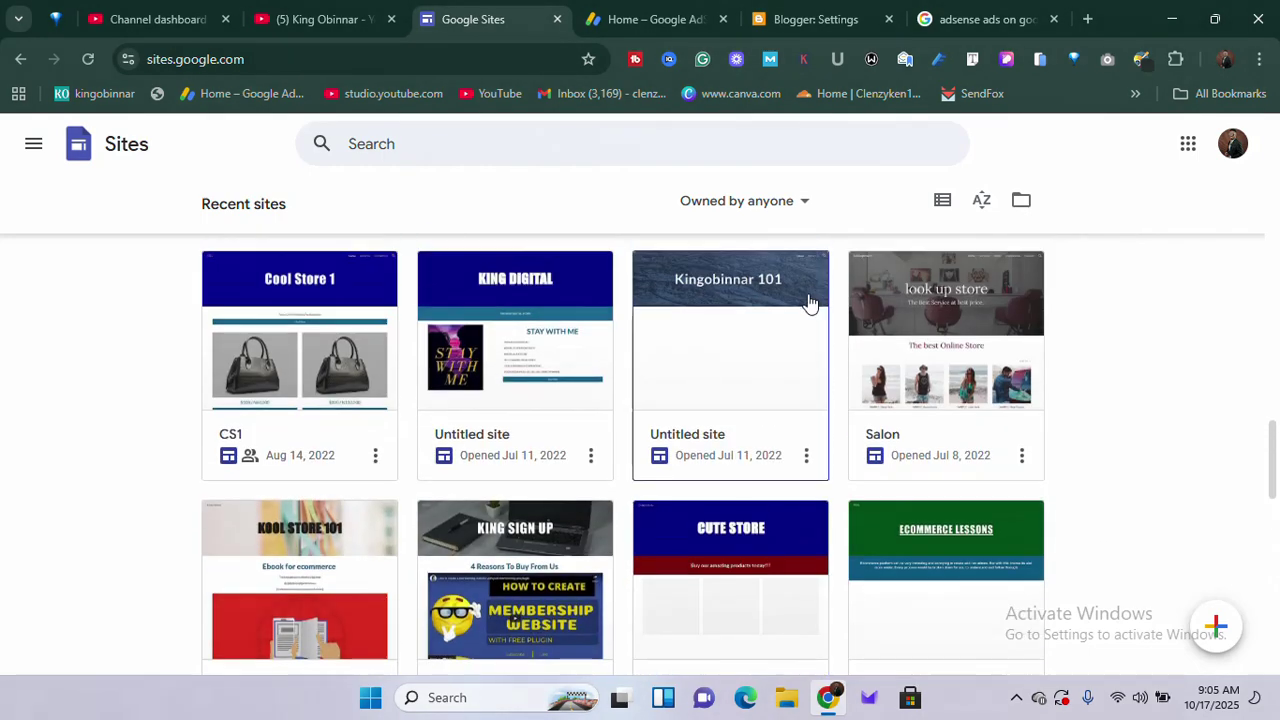
scroll(555, 462, up, 20)
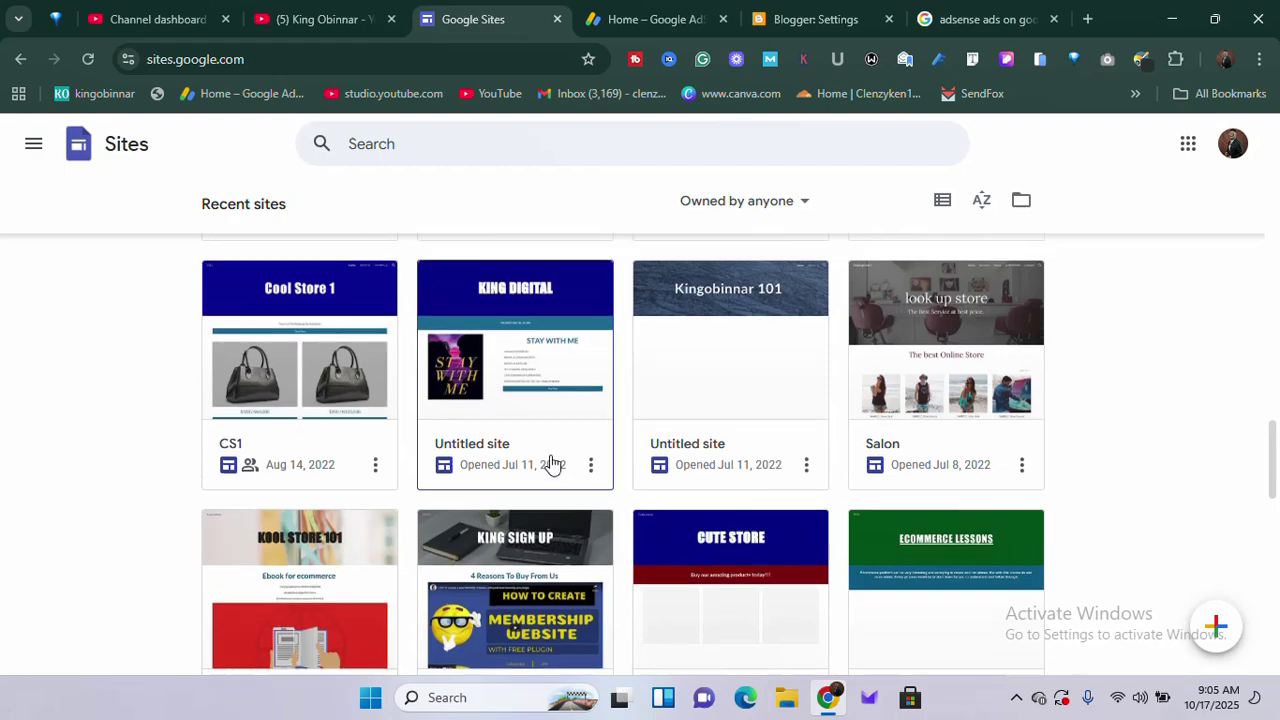
scroll(551, 464, up, 1)
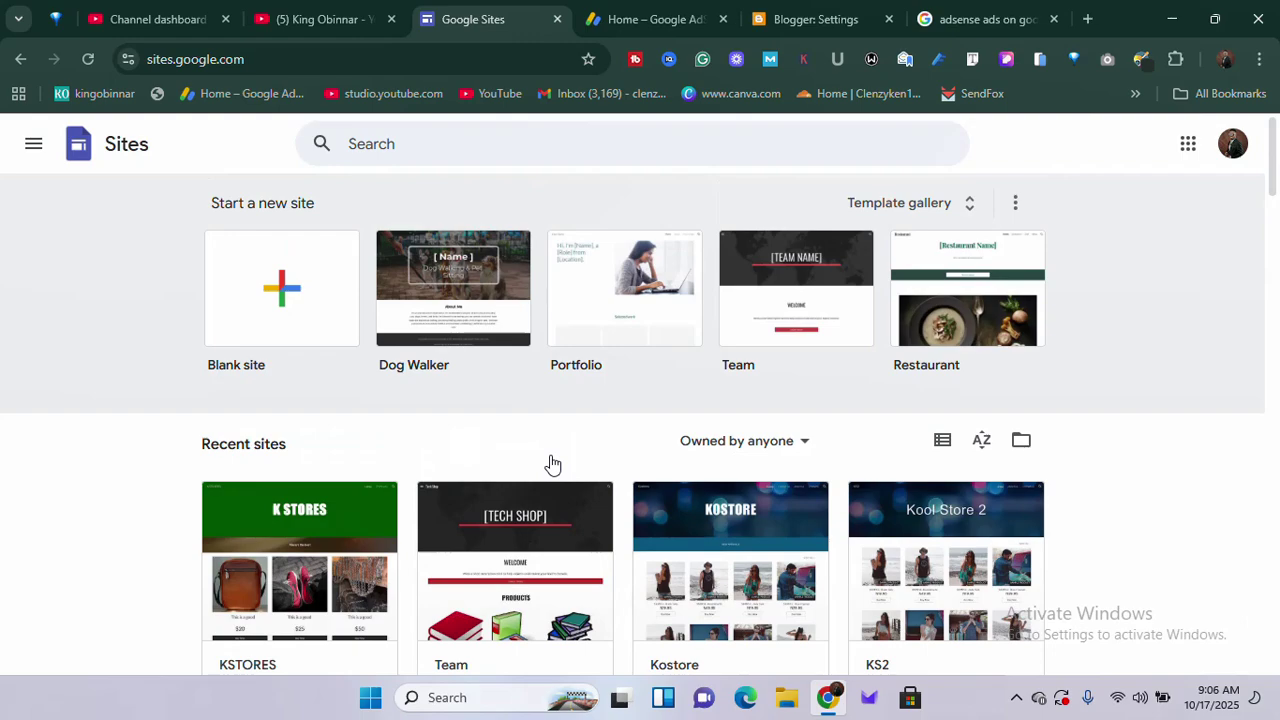
scroll(551, 480, down, 4)
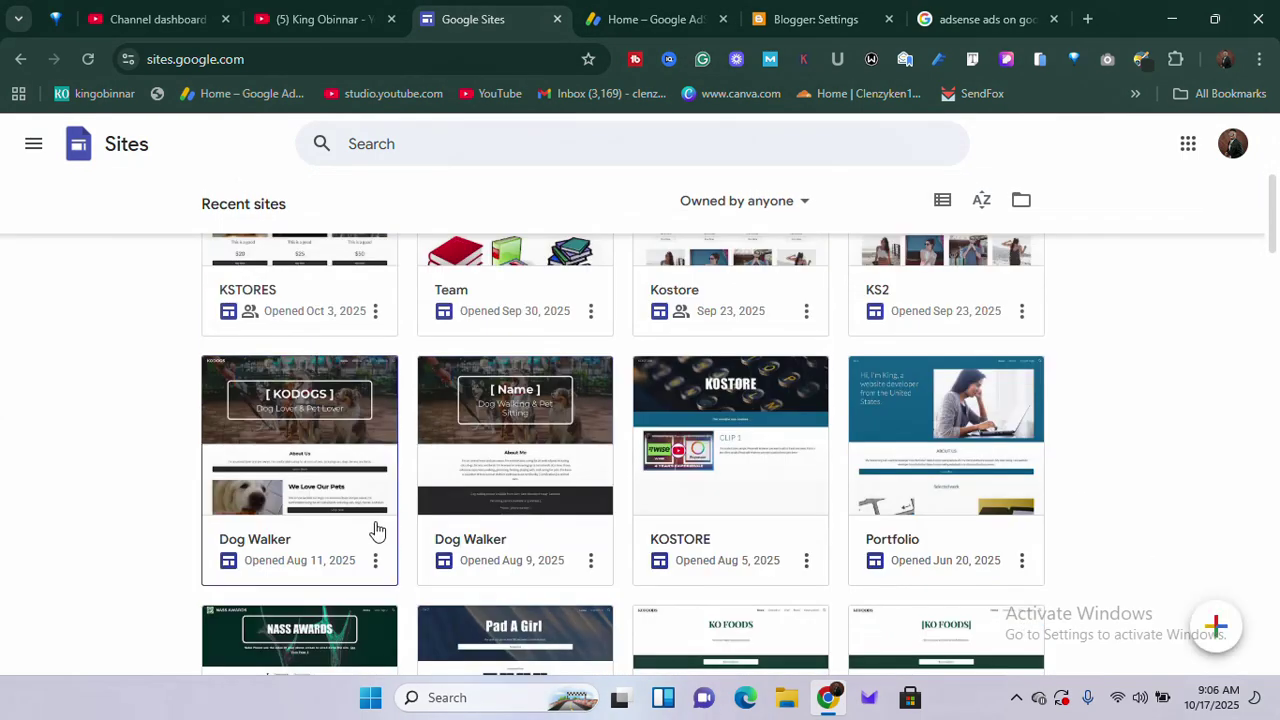
scroll(346, 521, up, 4)
scroll(330, 482, down, 2)
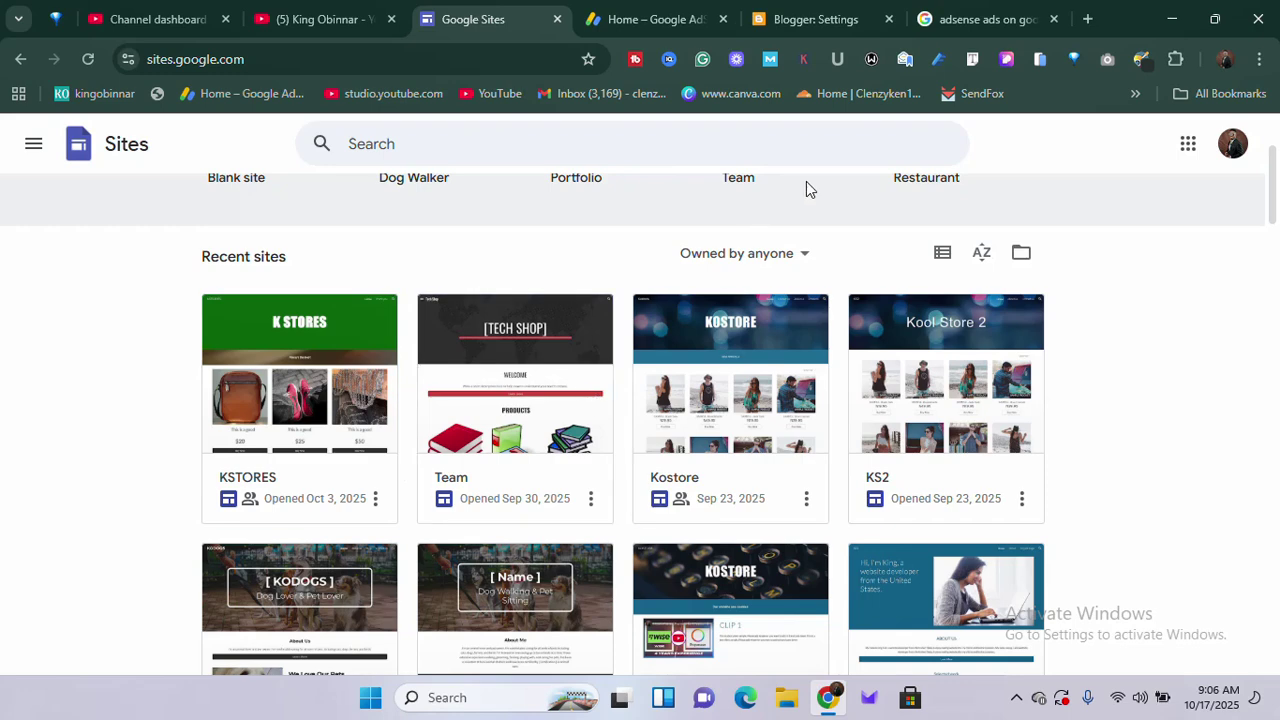
Step: View the blog's settings in Blogger and open blogger.com in a new Incognito window
click(815, 19)
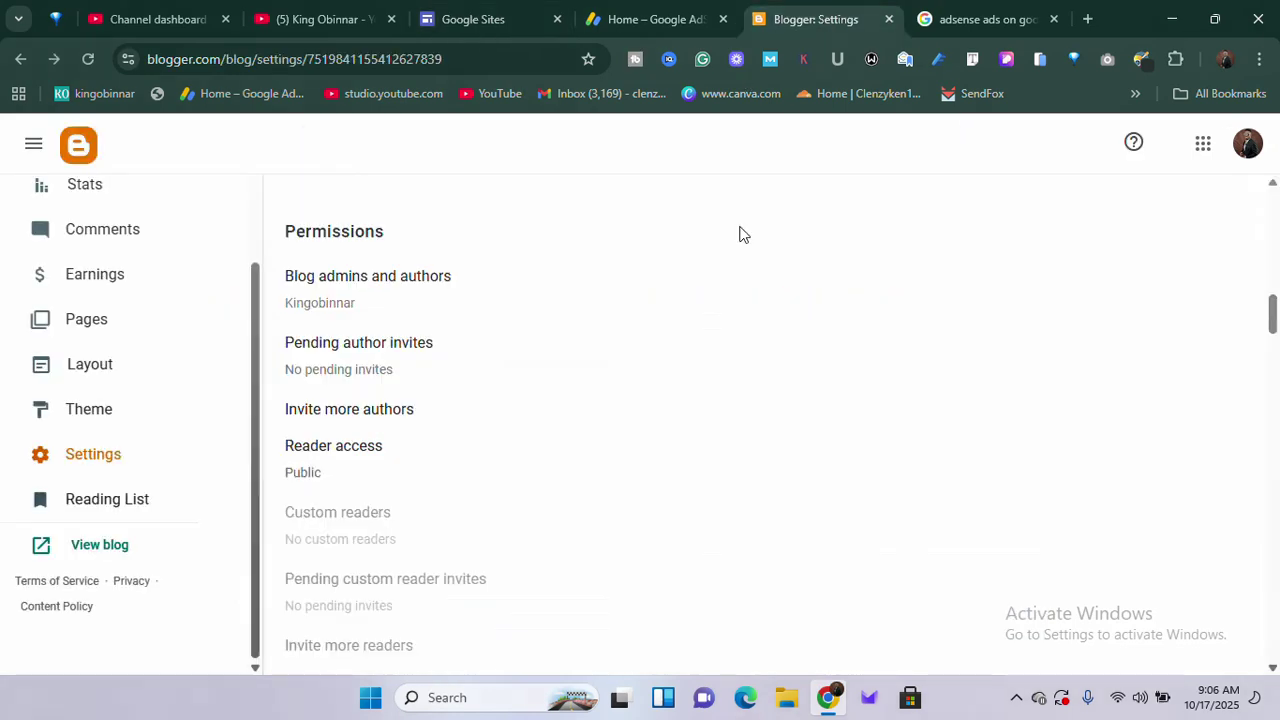
scroll(160, 220, up, 2)
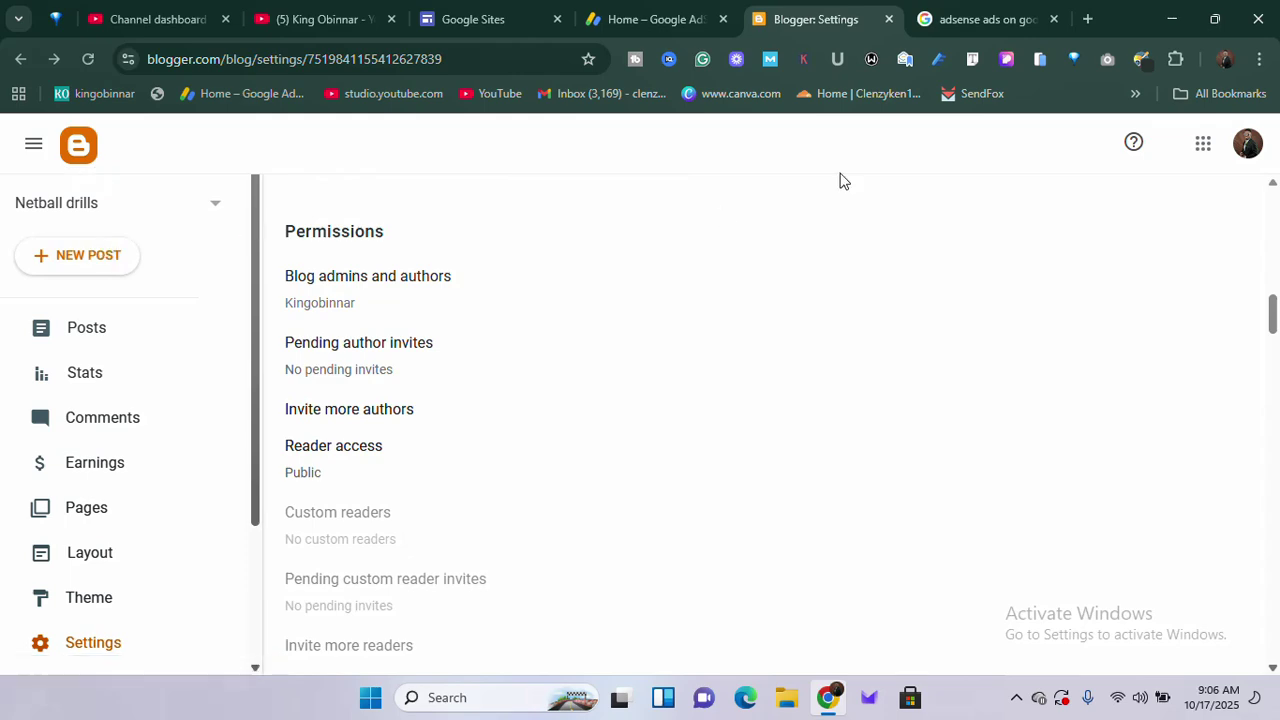
click(1259, 62)
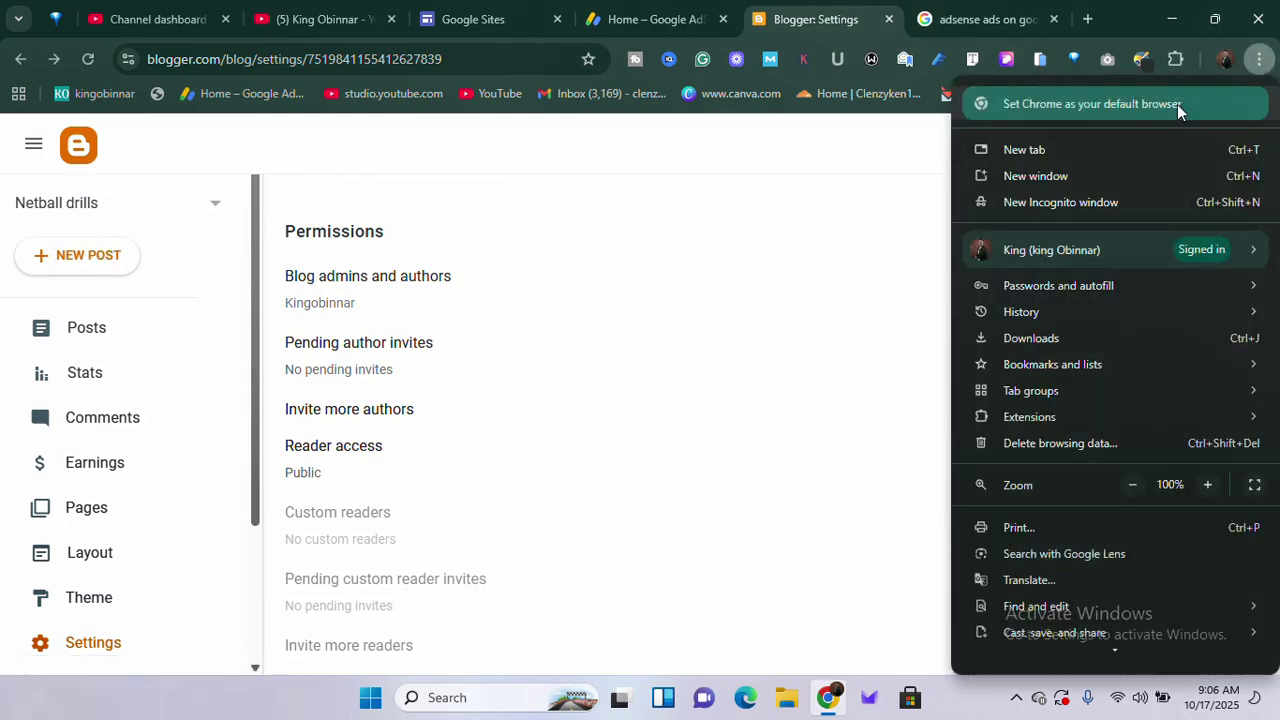
click(1051, 203)
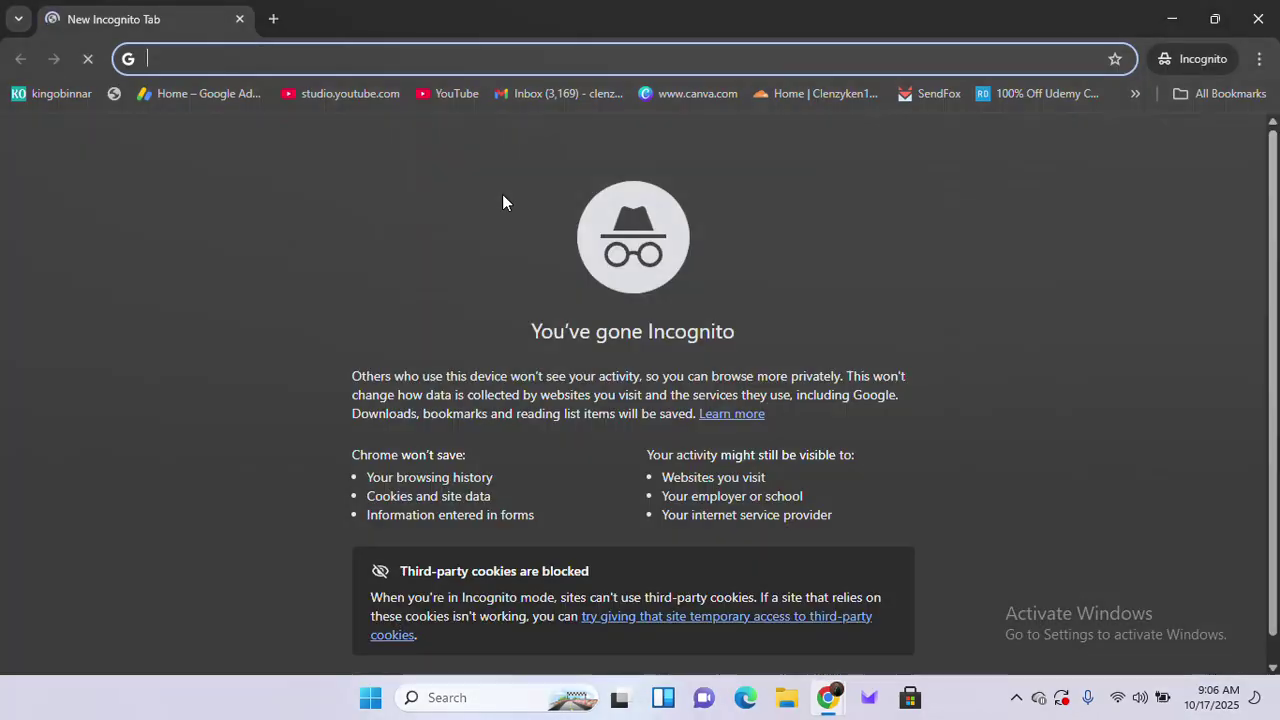
text(blogg)
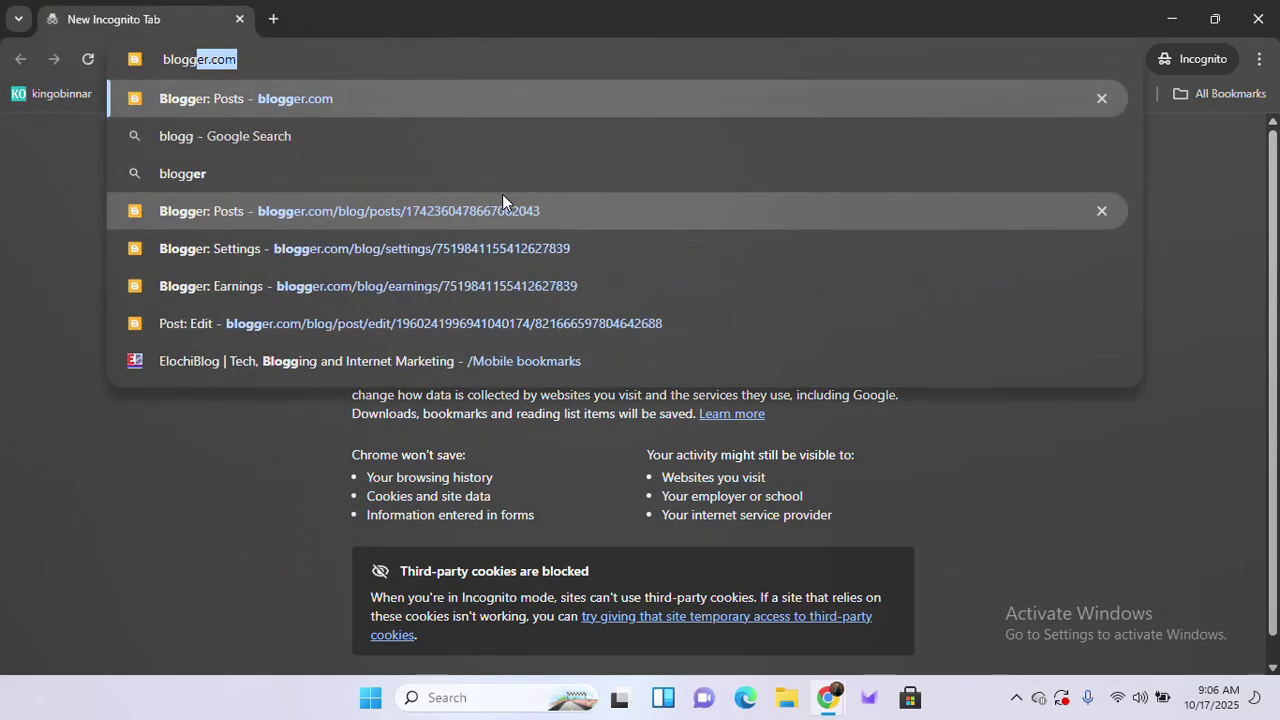
key(Return)
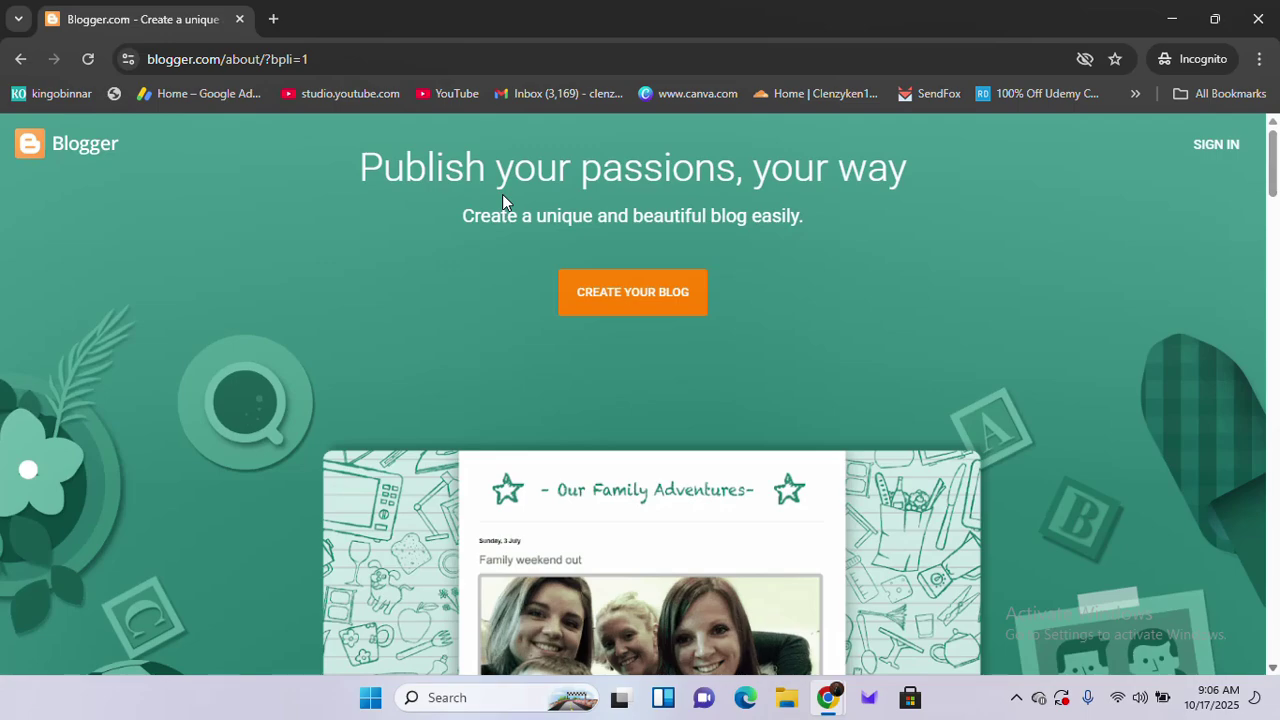
Step: Examine the sections of Blogger's public home page, from the design templates through Earn money and audience analytics to the footer links
scroll(551, 315, down, 6)
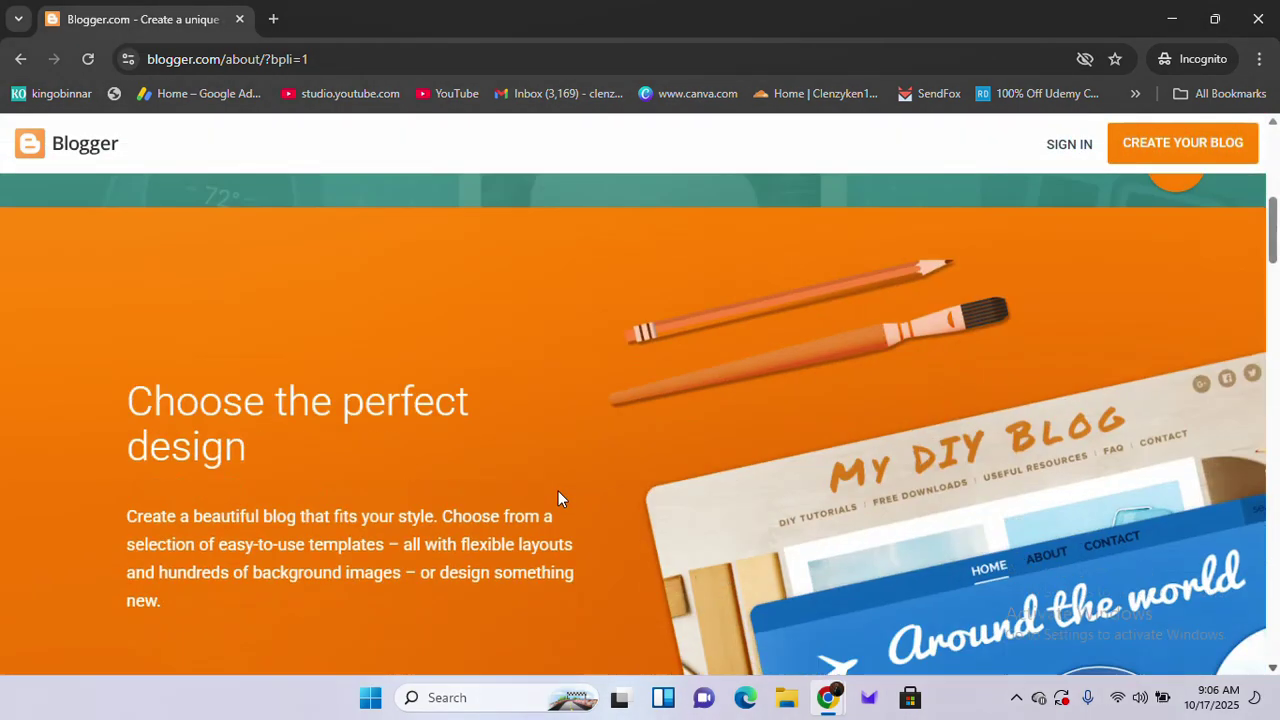
scroll(558, 497, down, 10)
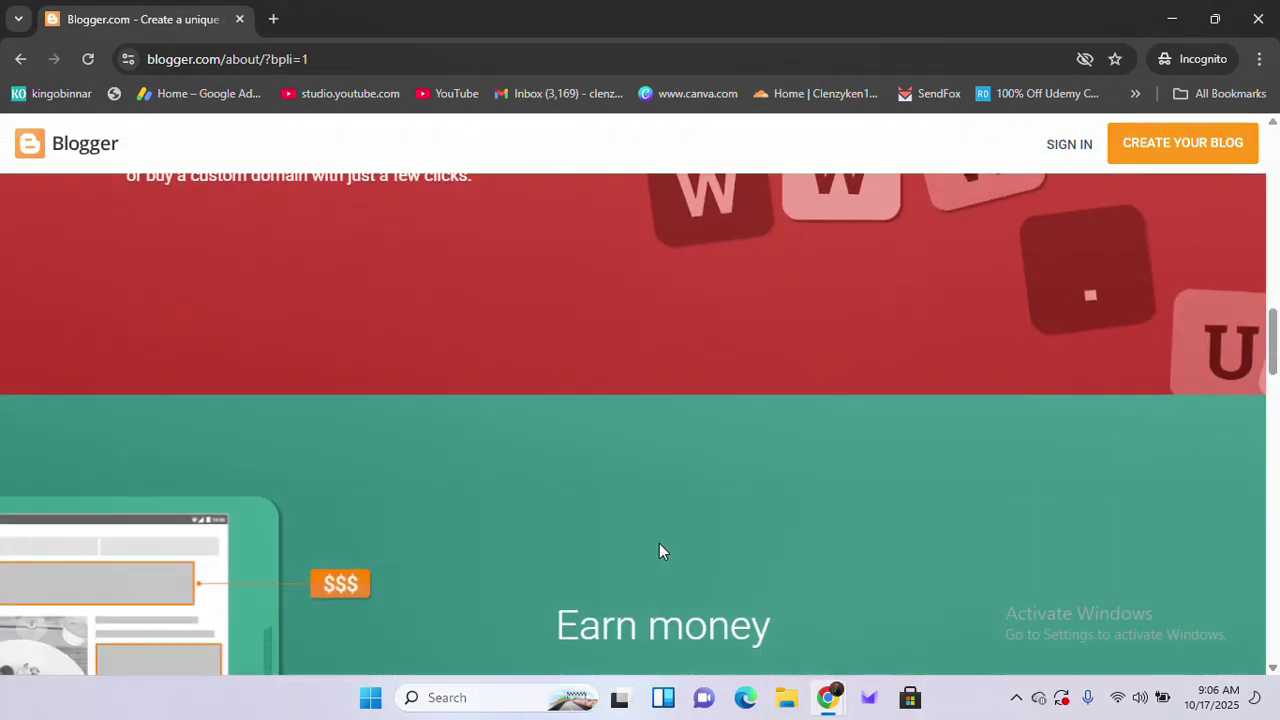
scroll(650, 552, down, 4)
scroll(620, 557, up, 4)
scroll(621, 566, down, 9)
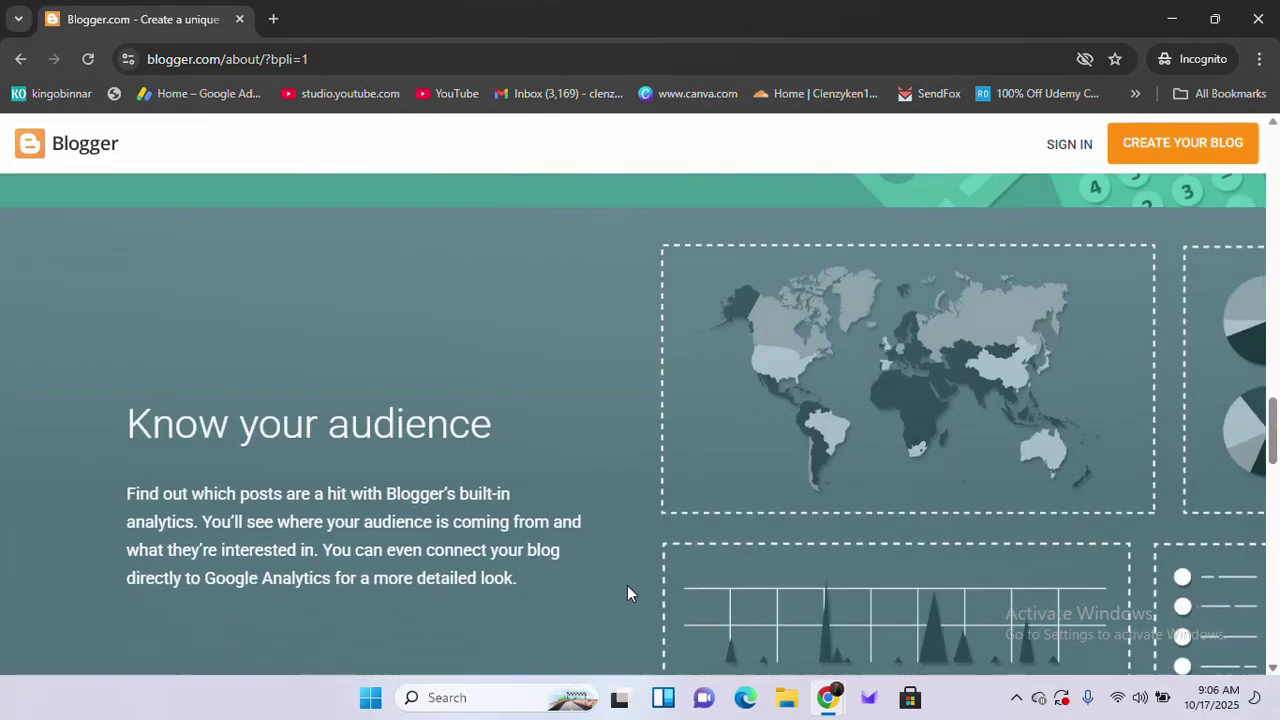
scroll(636, 545, down, 9)
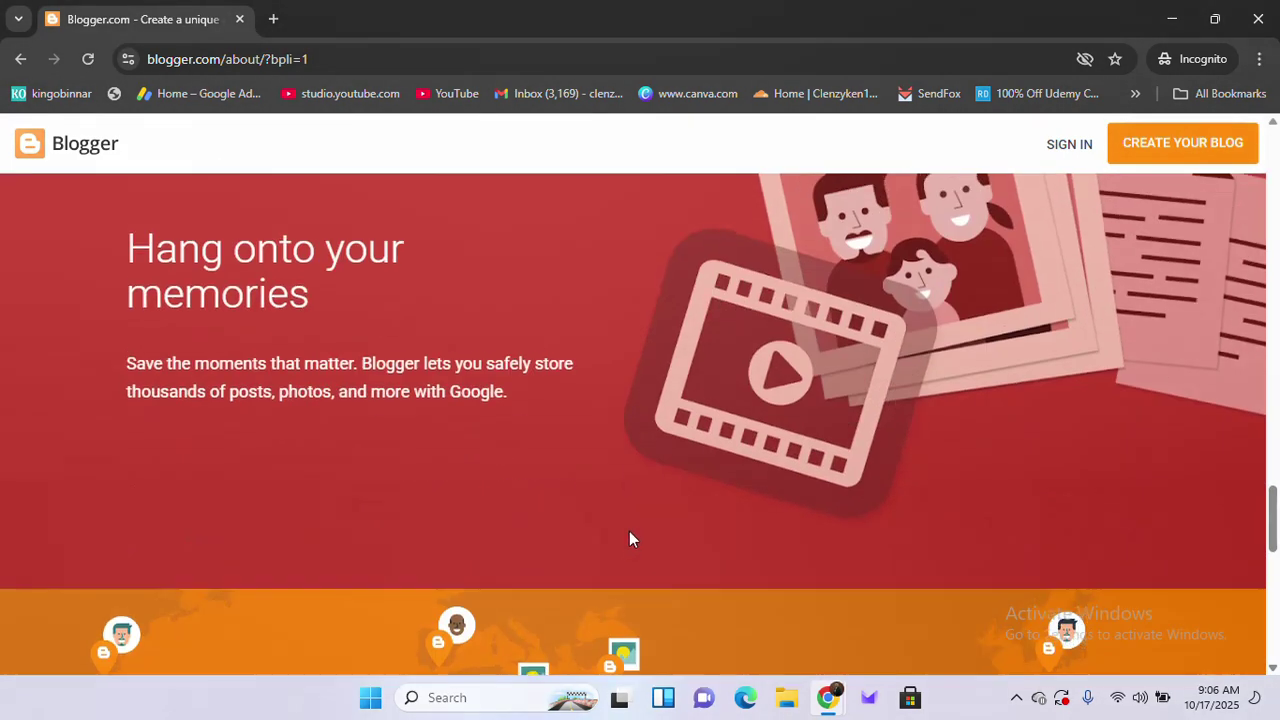
scroll(643, 528, down, 6)
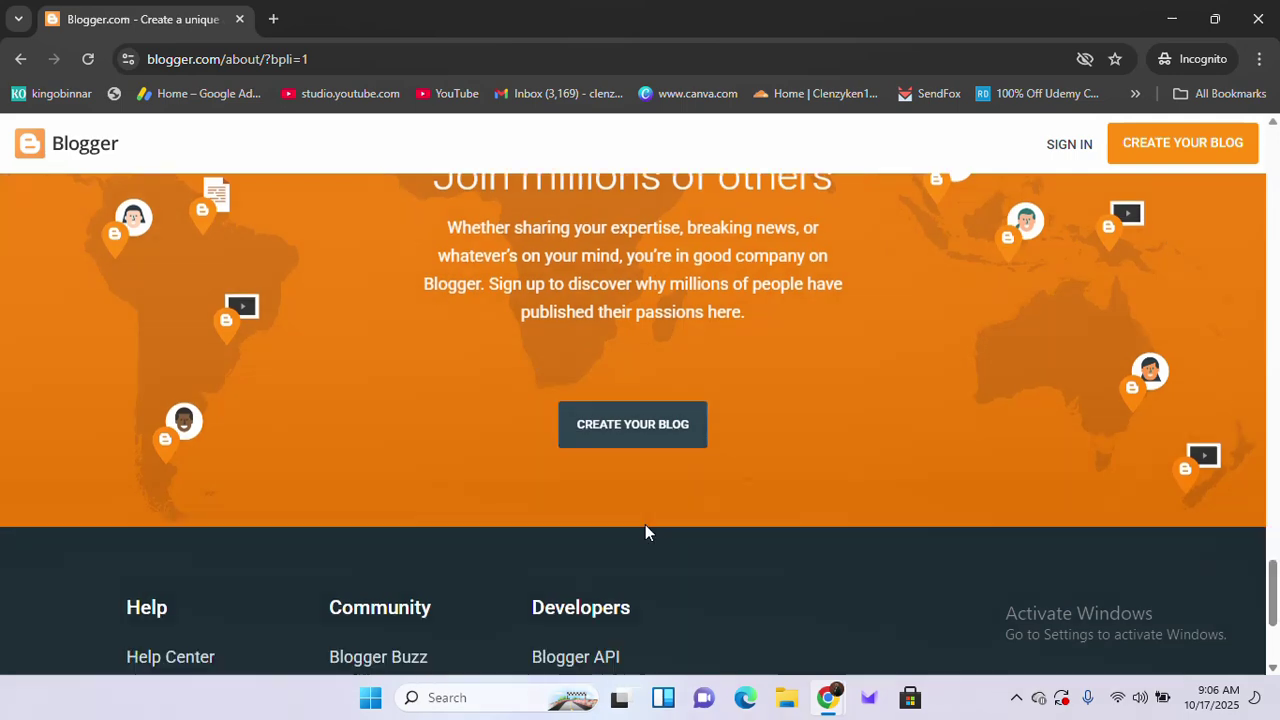
scroll(648, 530, down, 2)
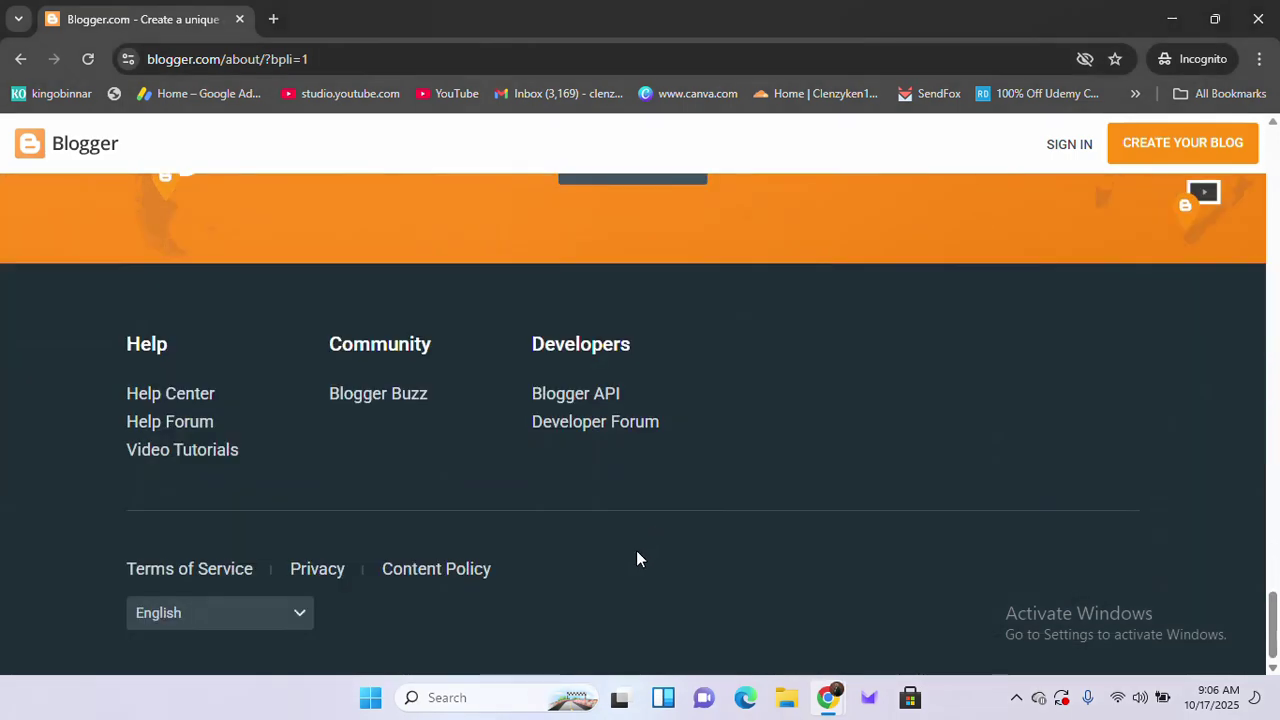
Step: Minimize the Incognito window and look over the Netball drills blog's settings from Permissions up to the Basic section
click(1176, 14)
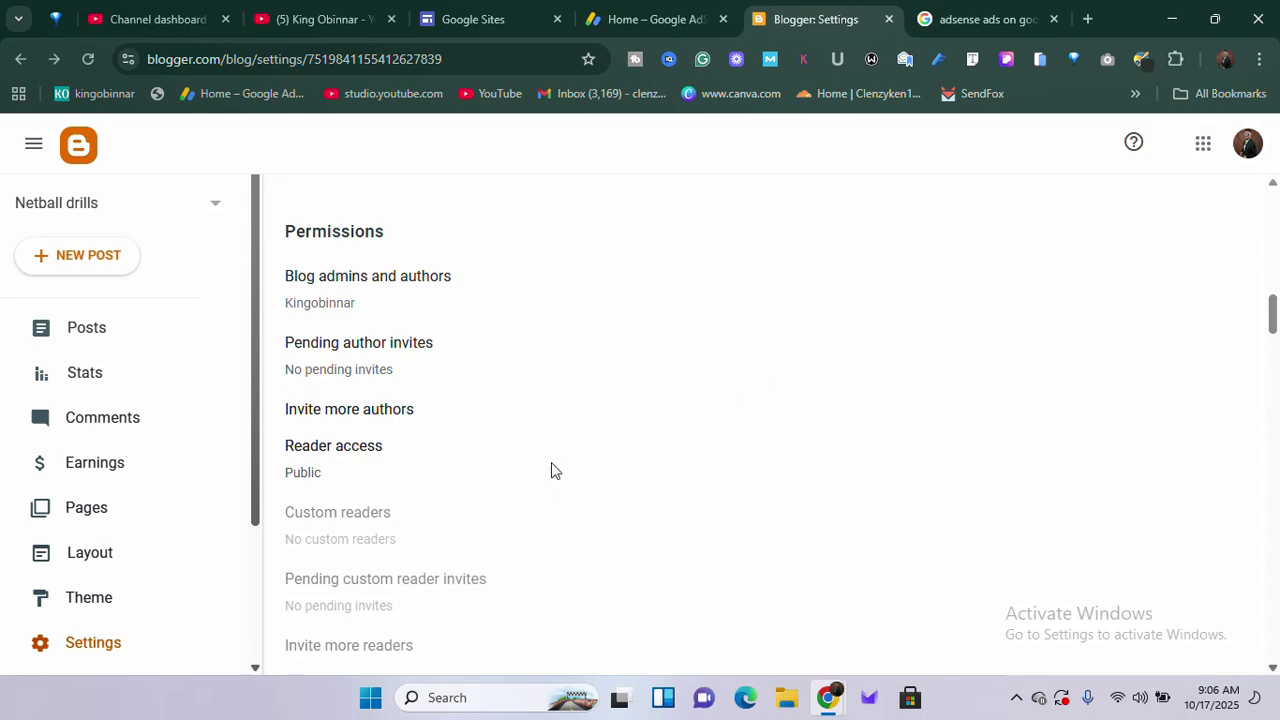
scroll(369, 466, up, 10)
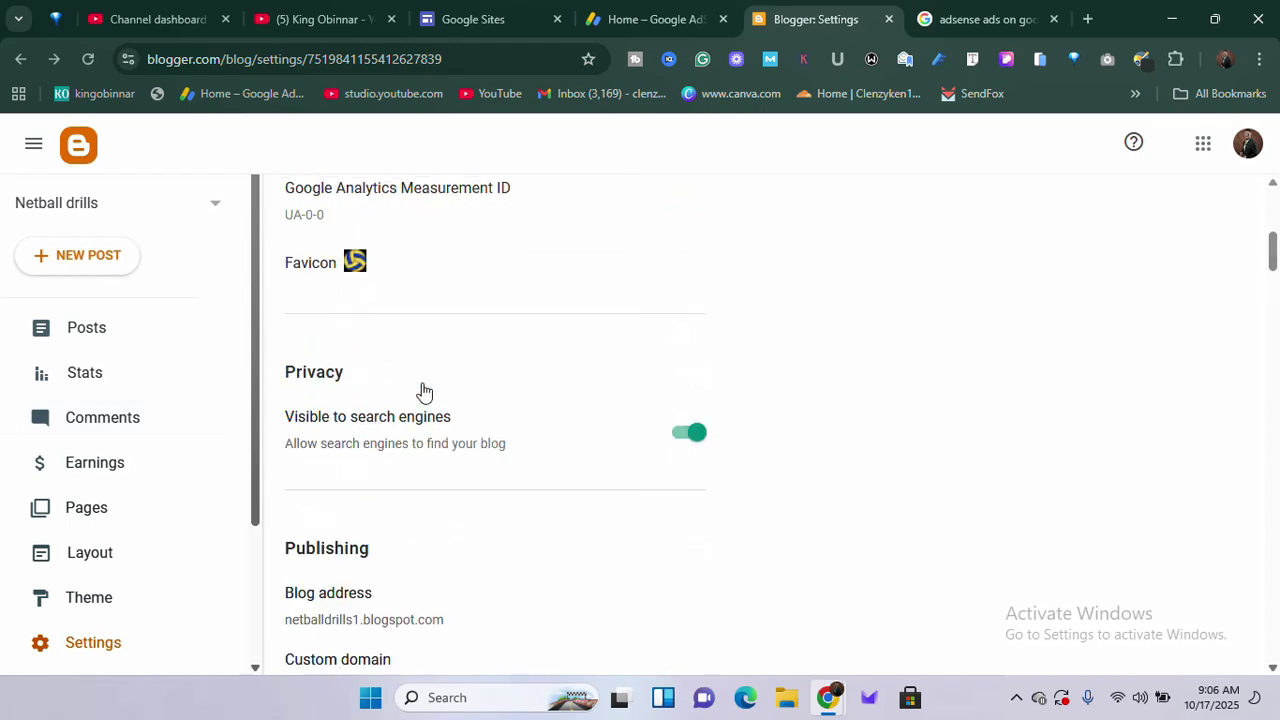
scroll(424, 391, up, 5)
scroll(512, 434, down, 4)
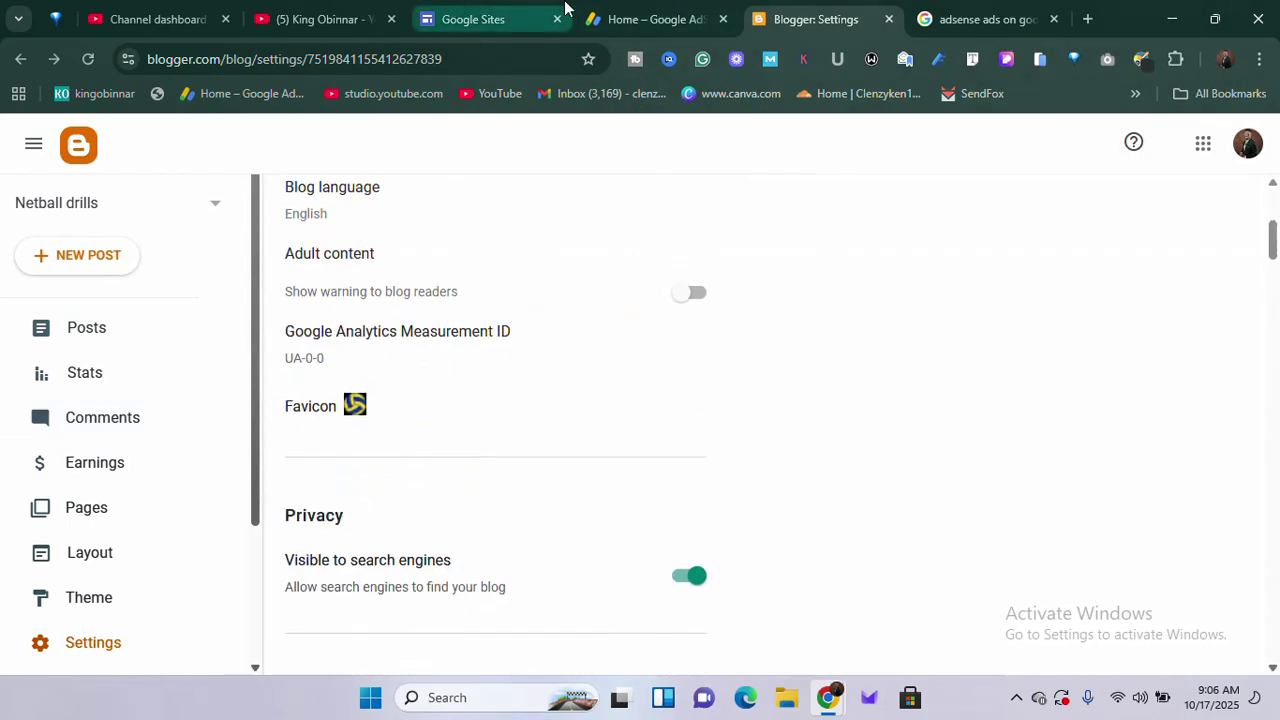
Step: Switch to Google AdSense to view the list of managed sites, and return to its Home page to look it over
click(630, 19)
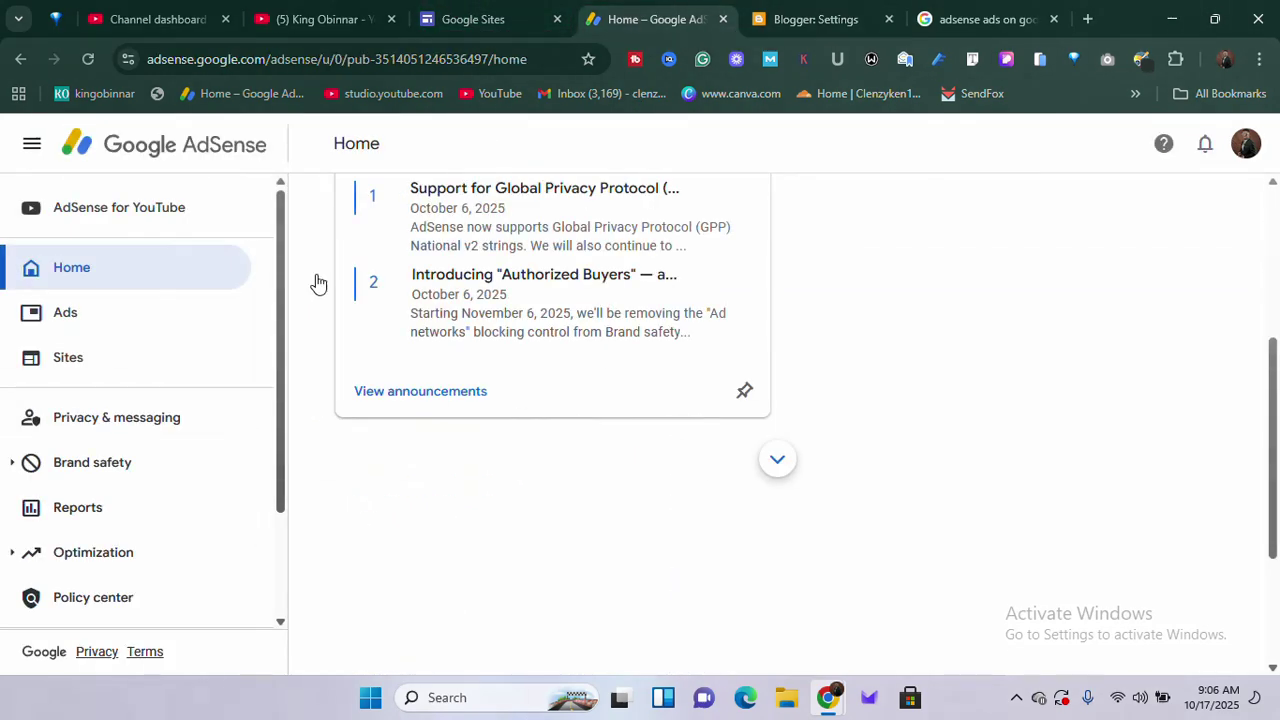
click(66, 360)
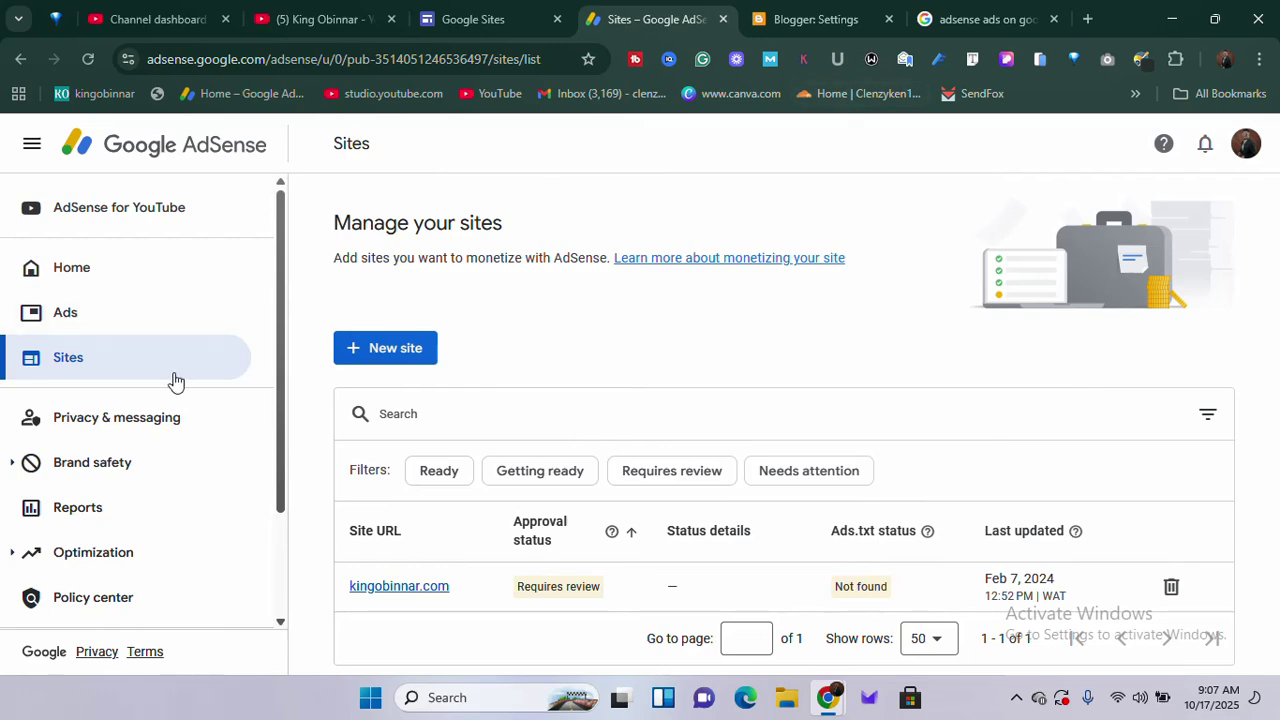
click(72, 267)
scroll(568, 418, down, 10)
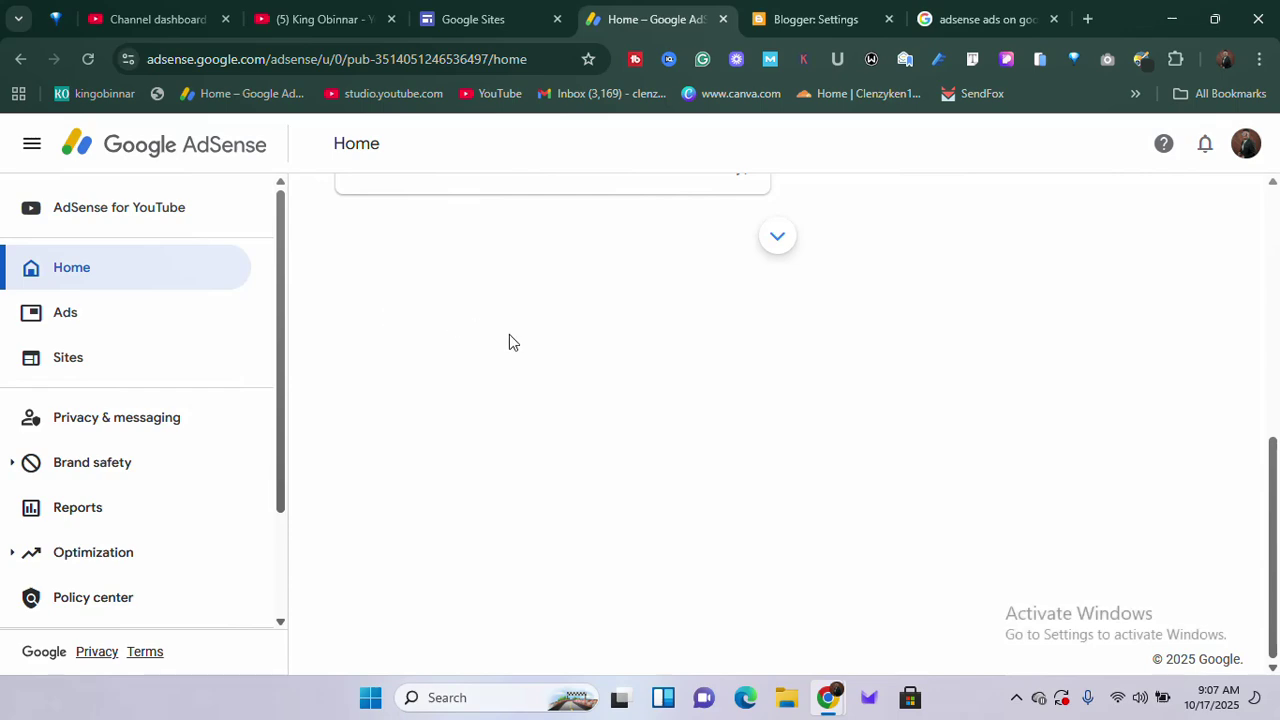
Step: Switch back to Blogger and view the blog's Basic settings, including its title and description
click(785, 18)
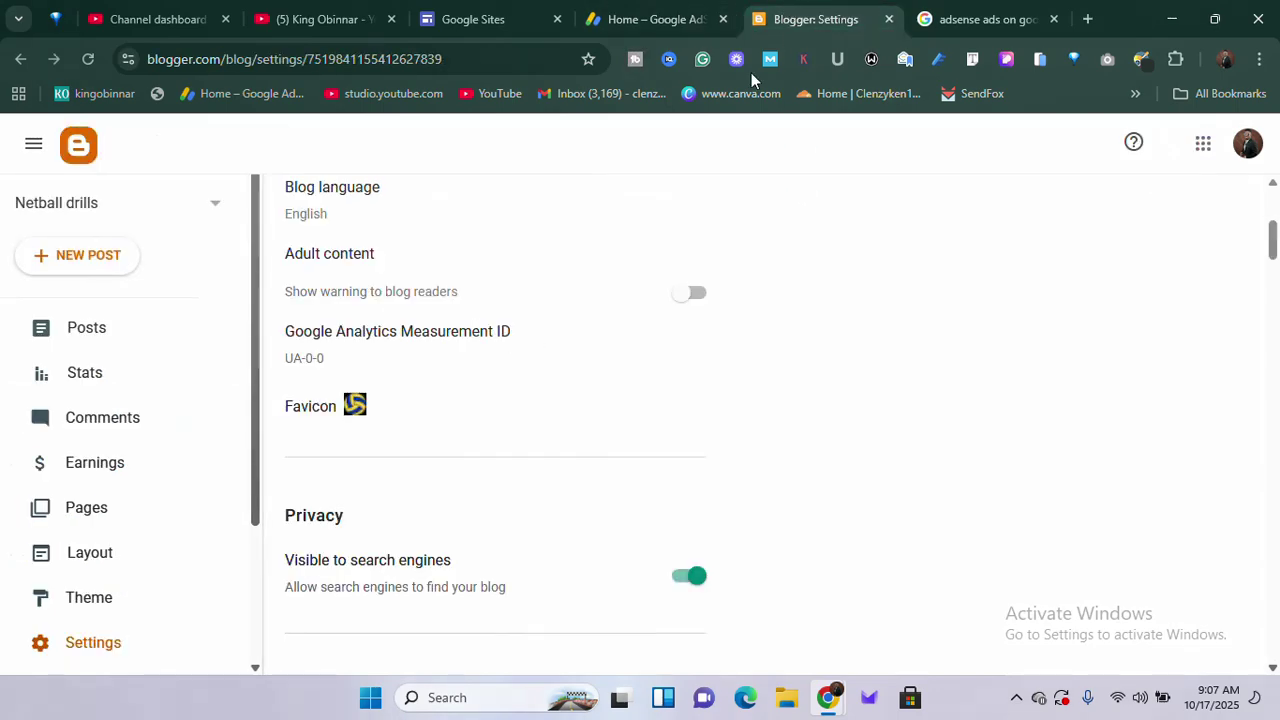
scroll(356, 460, down, 3)
scroll(357, 446, up, 6)
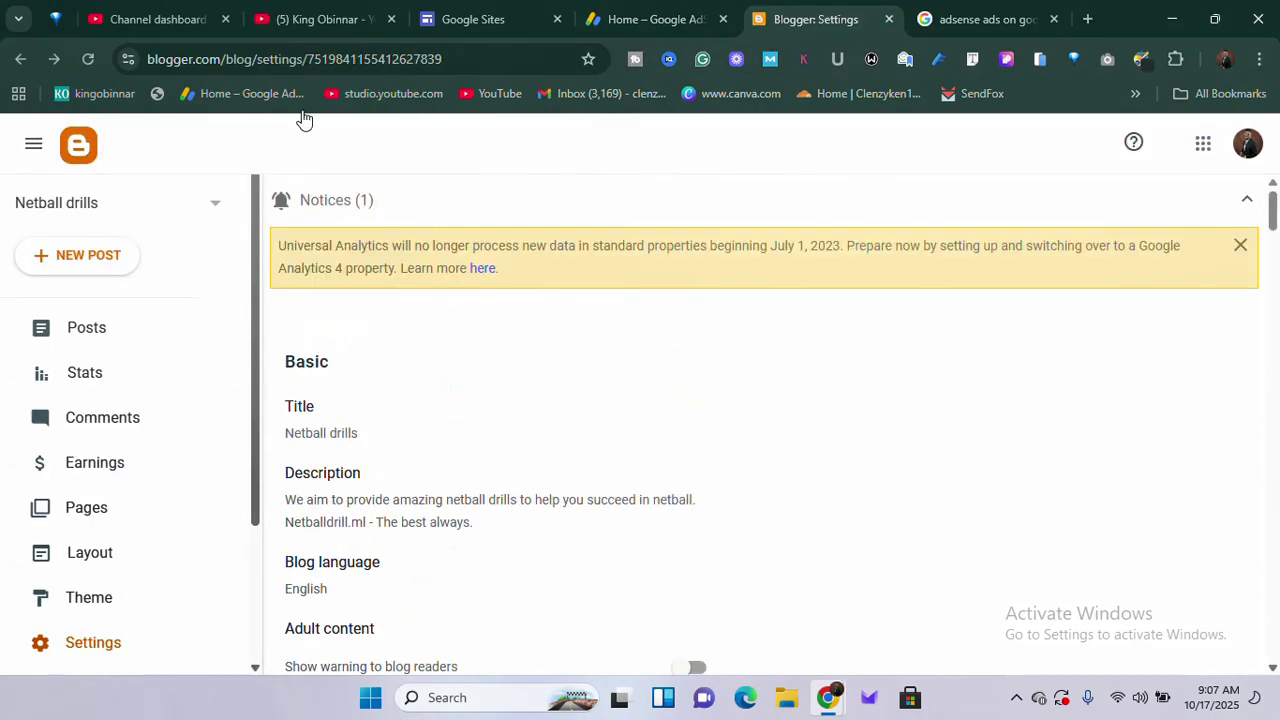
Step: Switch to Google Sites and look over the recent sites and the starter templates
click(513, 12)
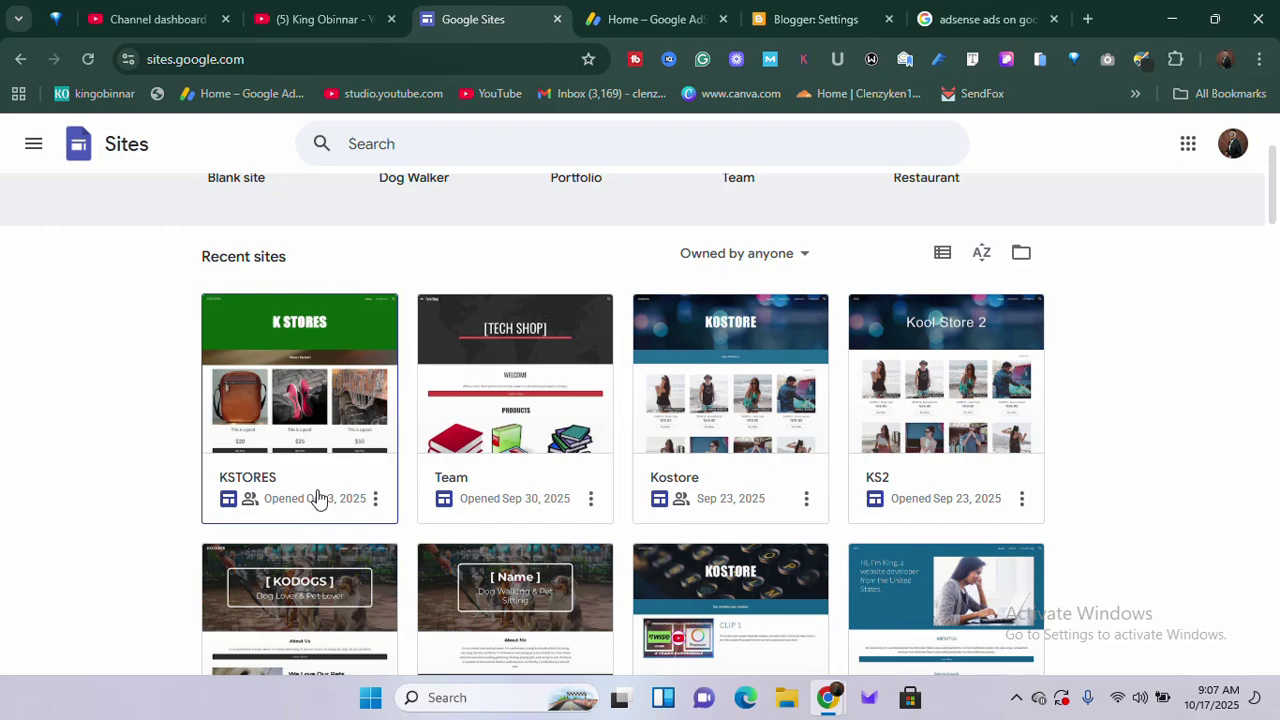
scroll(374, 509, down, 10)
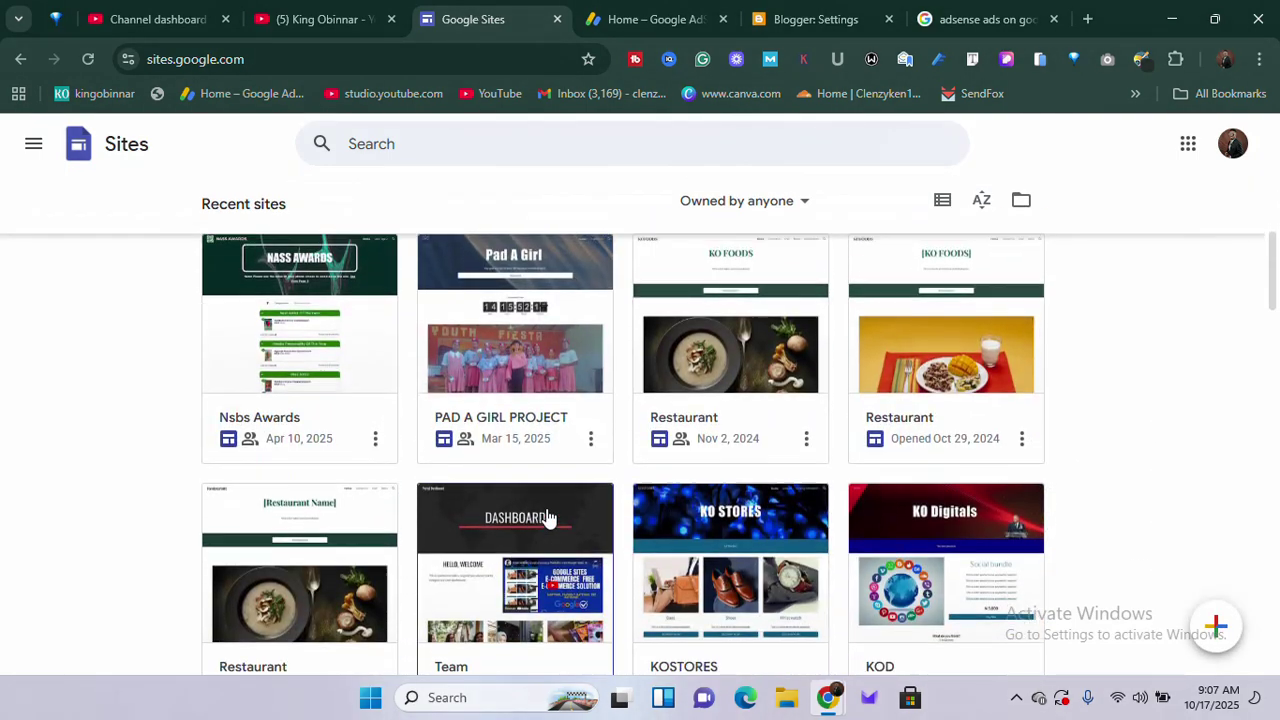
scroll(547, 515, up, 10)
scroll(508, 523, down, 8)
scroll(507, 522, up, 8)
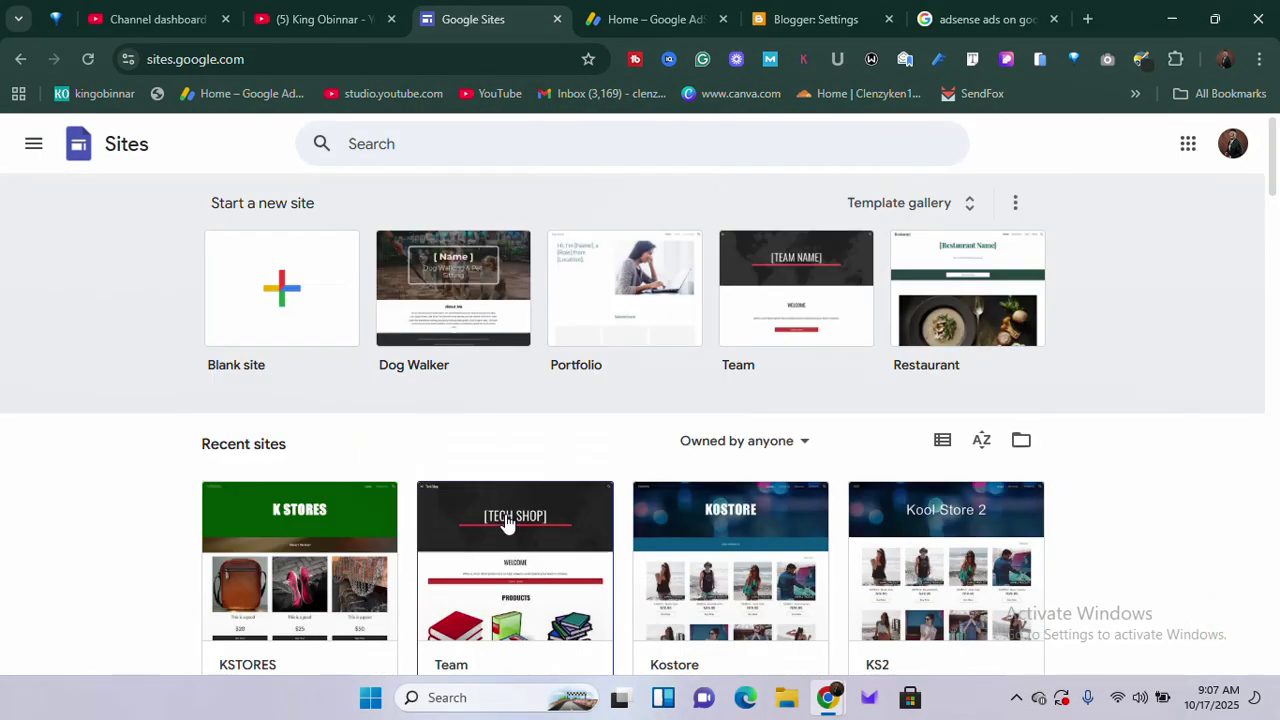
scroll(507, 520, down, 2)
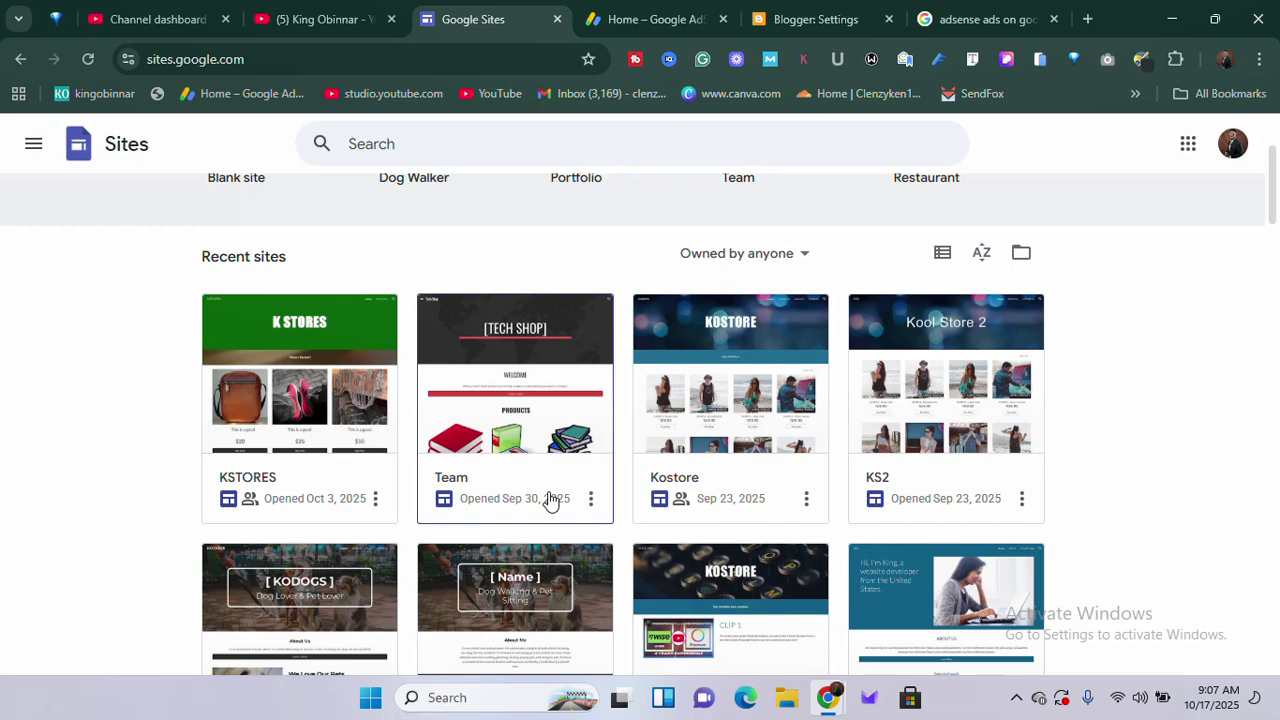
Step: Switch back to Blogger, look over the blog's Publishing and Basic settings, and open the custom theme's HTML for editing
click(820, 19)
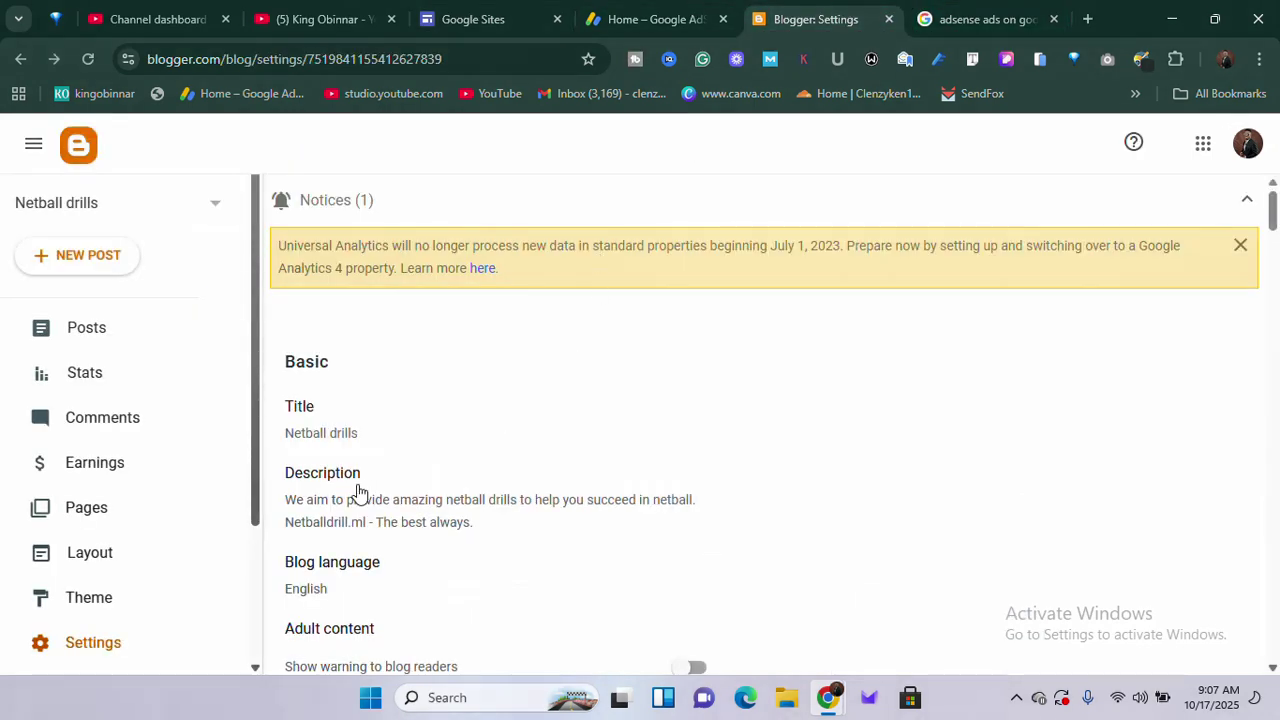
scroll(417, 477, down, 7)
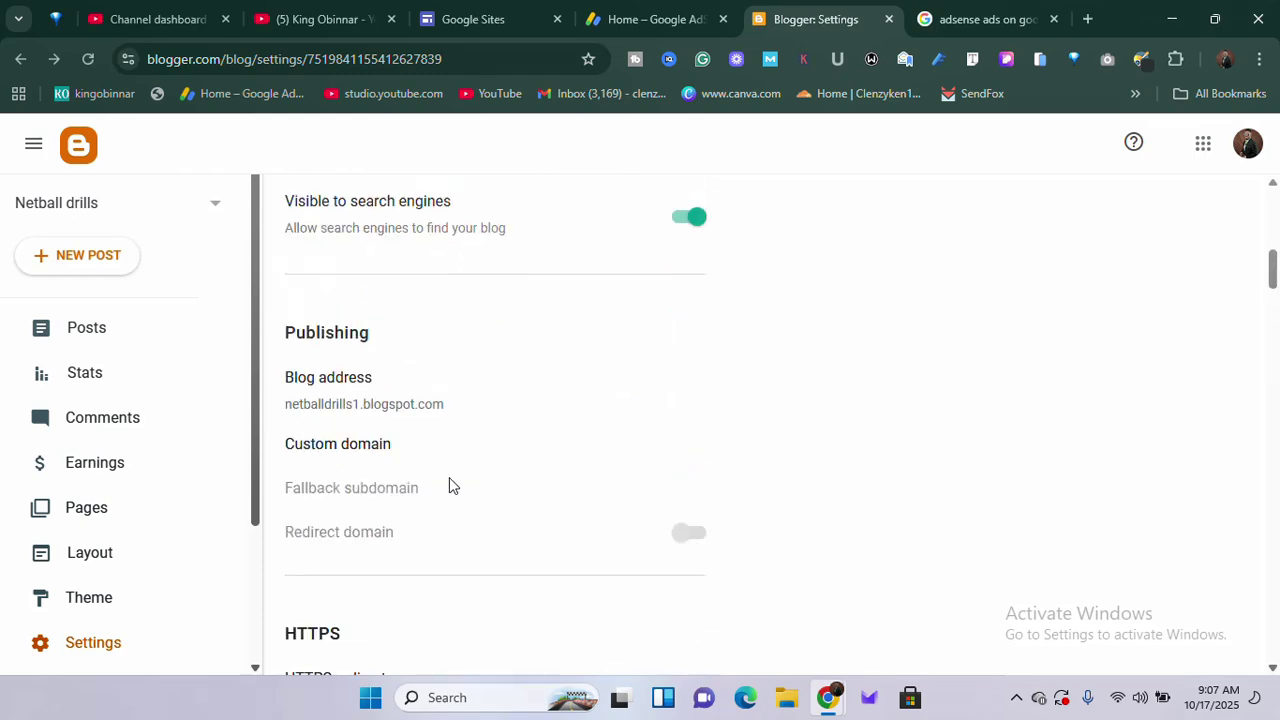
scroll(449, 486, up, 5)
scroll(120, 500, down, 2)
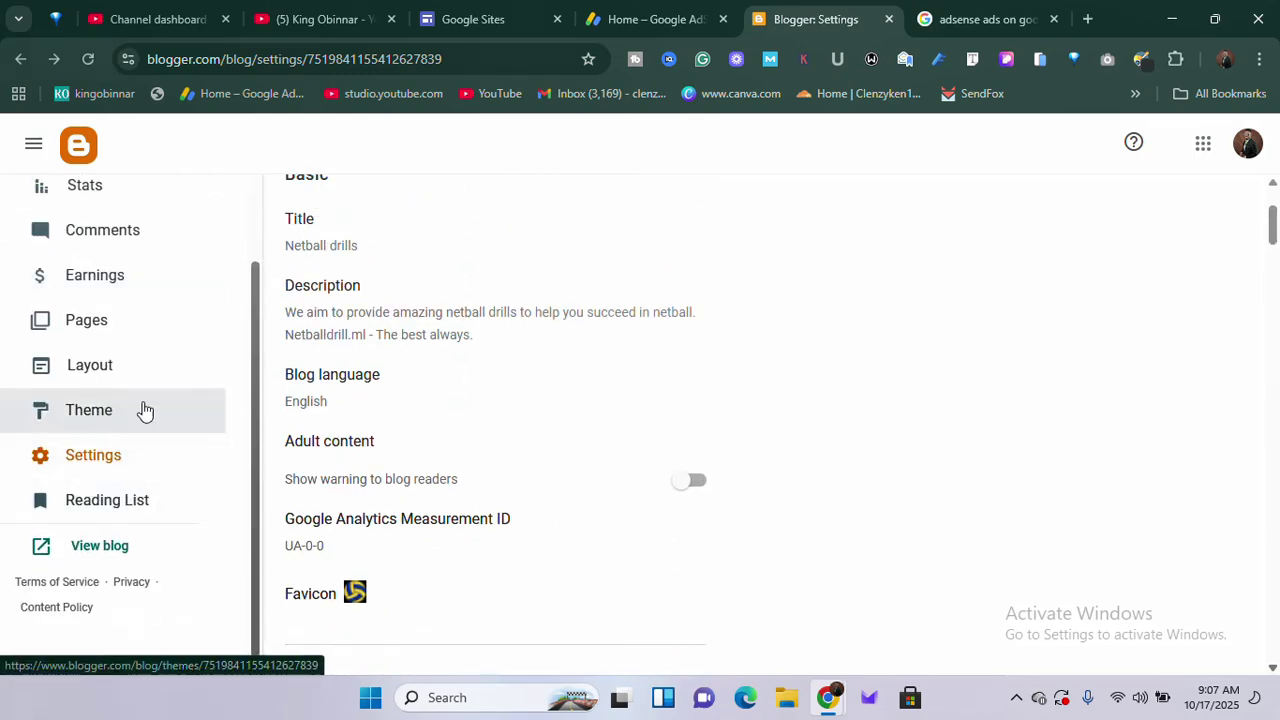
click(113, 417)
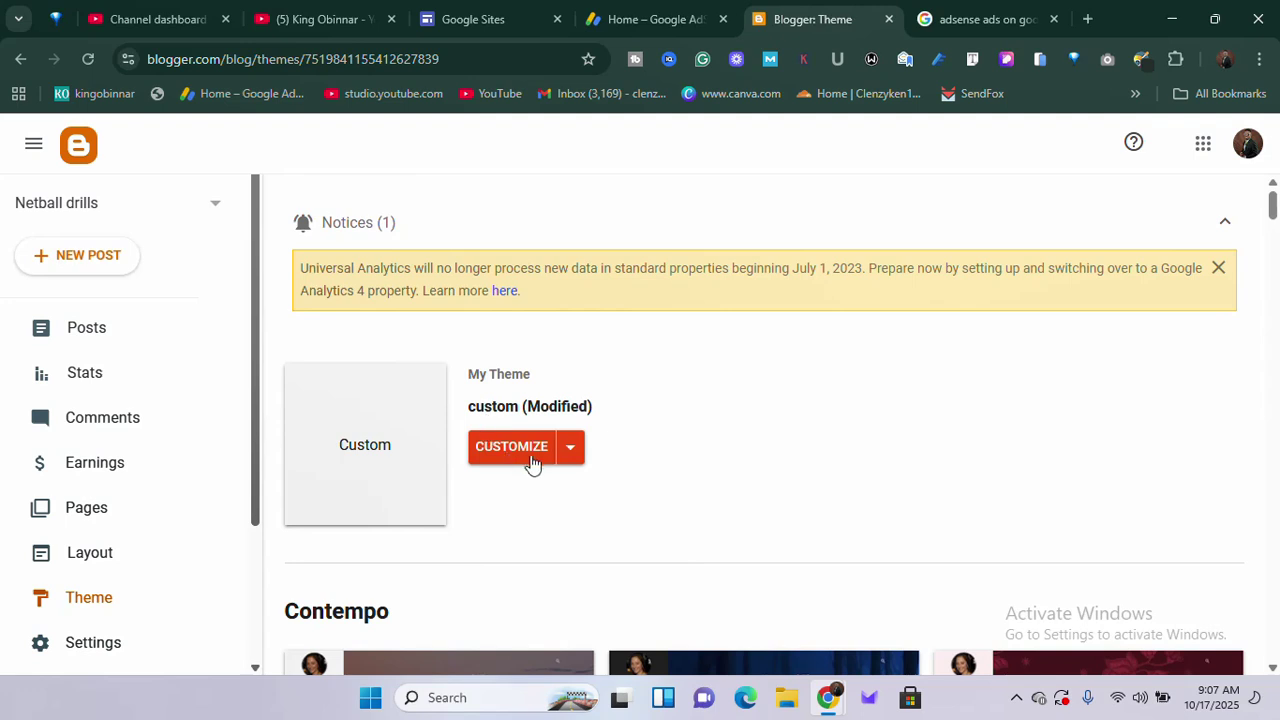
click(569, 451)
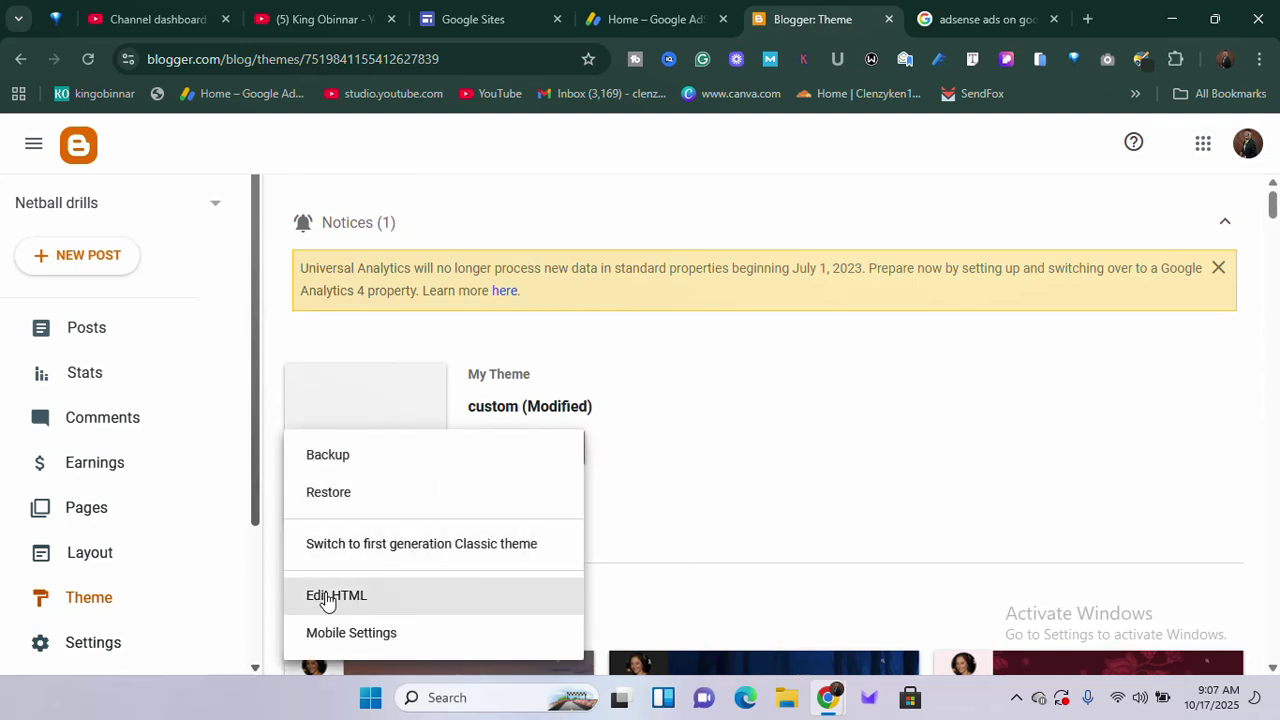
click(372, 595)
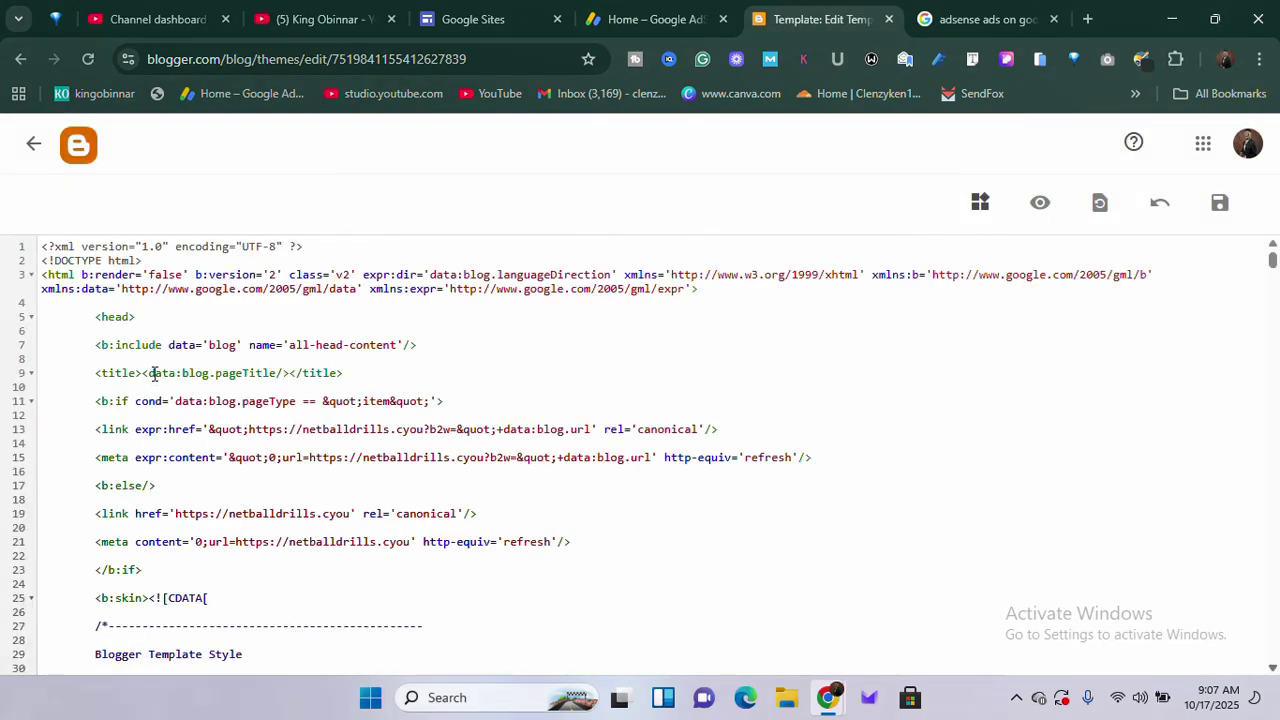
Step: Locate the opening <head> tag in the theme's HTML and place the cursor right after it
scroll(155, 374, up, 4)
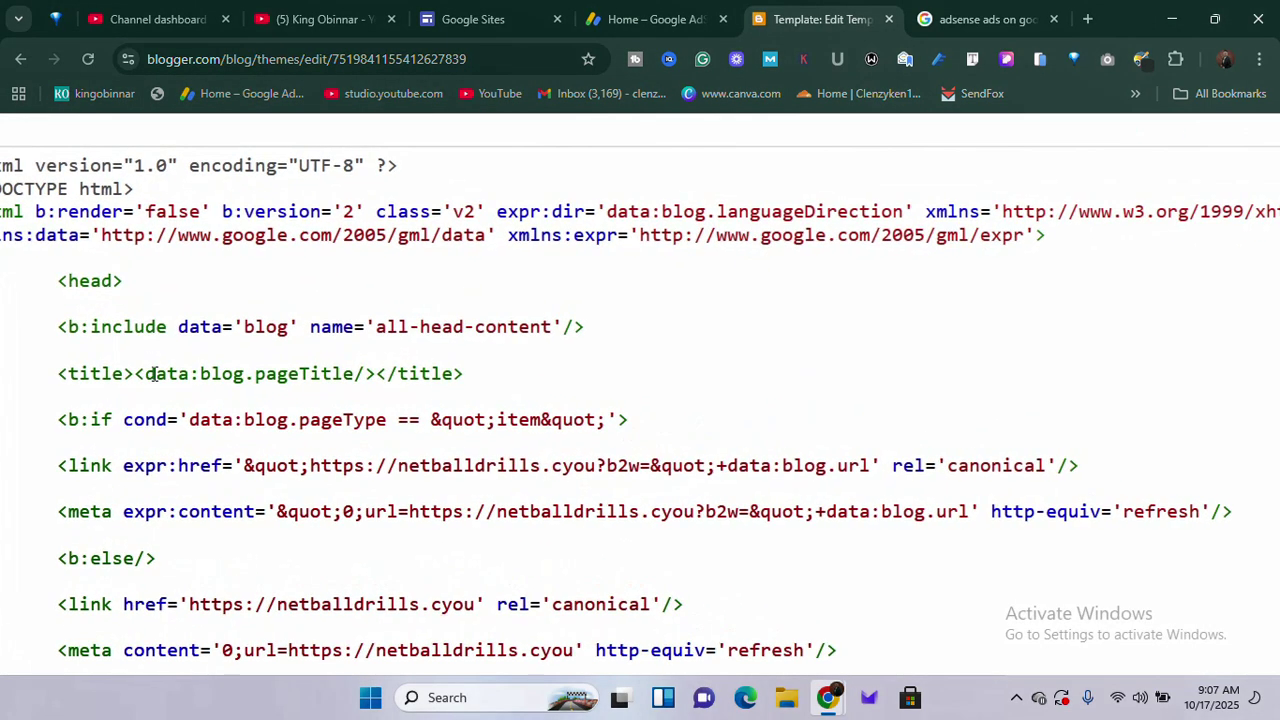
scroll(155, 374, left, 1)
scroll(155, 374, up, 1)
scroll(155, 374, up, 1)
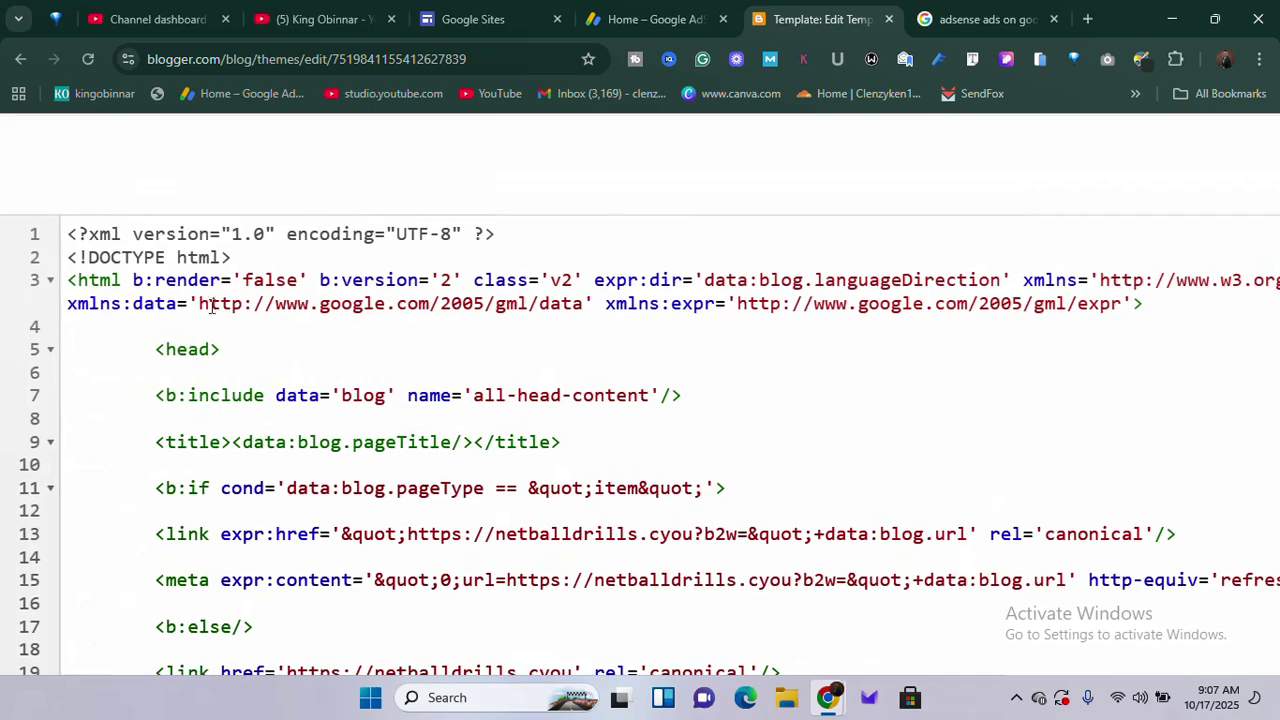
click(228, 358)
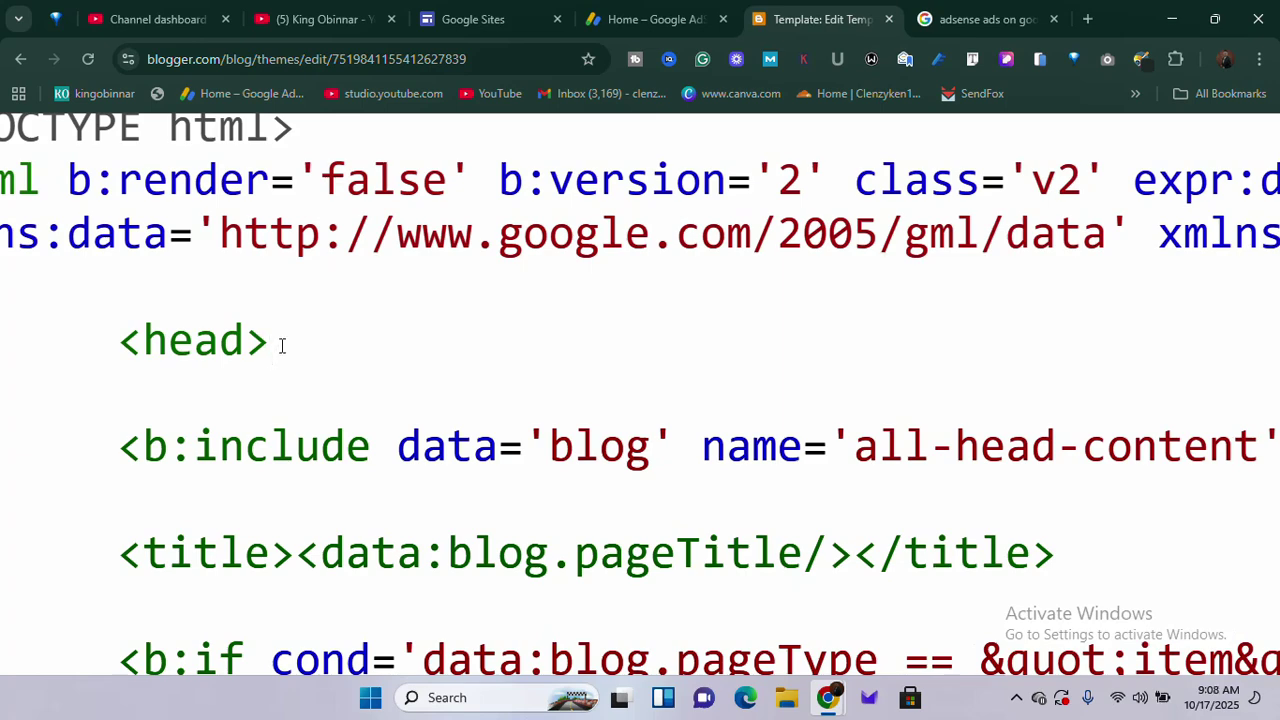
Step: Examine the theme code from the head section down to the Blog Posts widget settings and back up to the <head> tag
scroll(282, 345, down, 10)
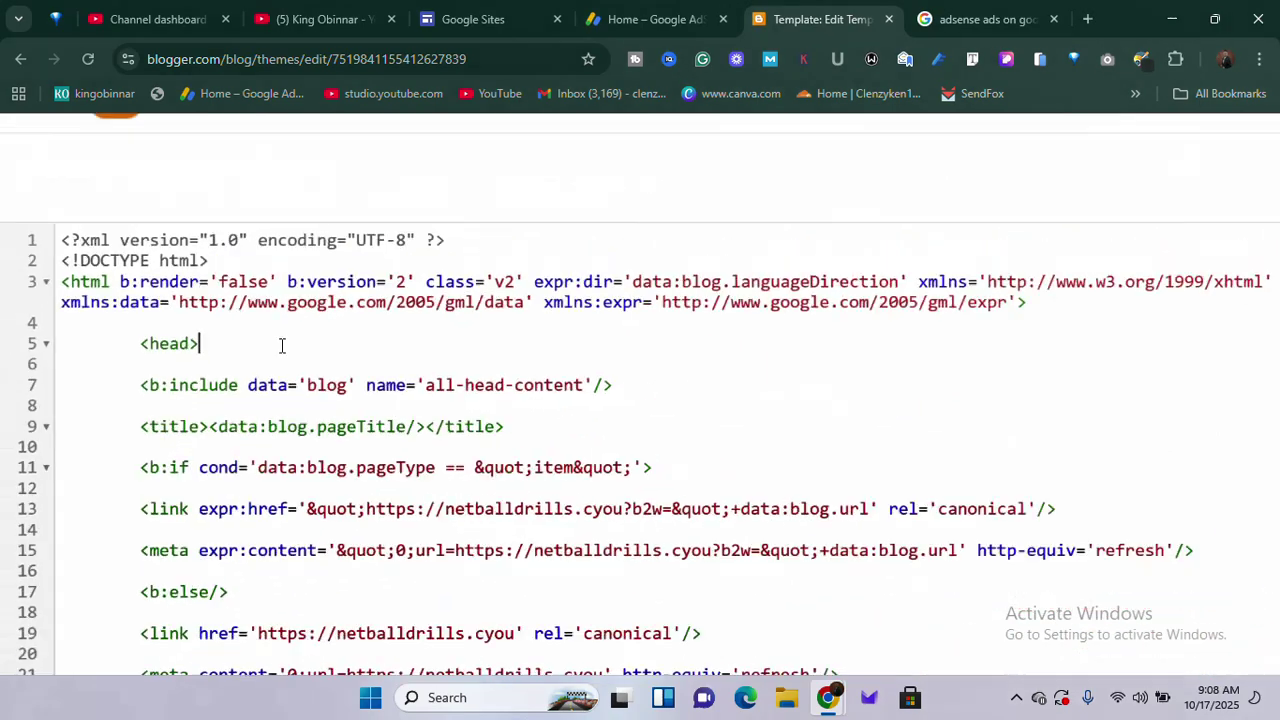
scroll(282, 345, down, 2)
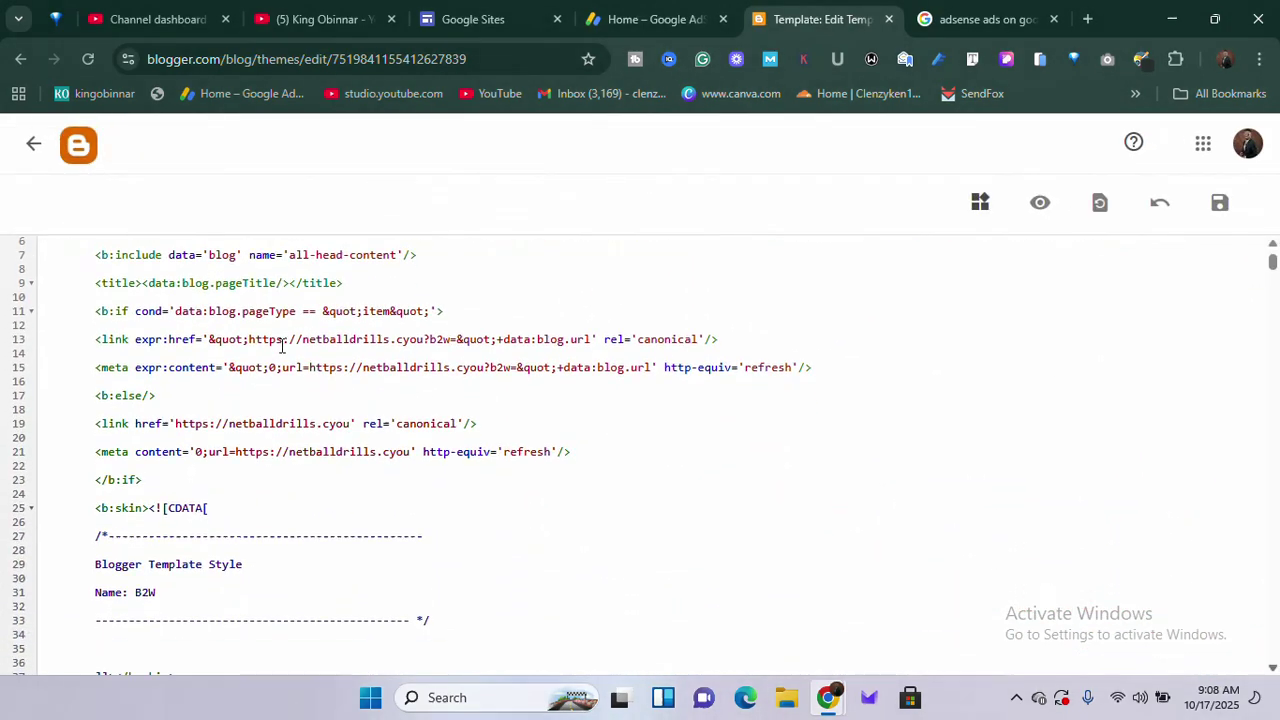
scroll(282, 345, down, 10)
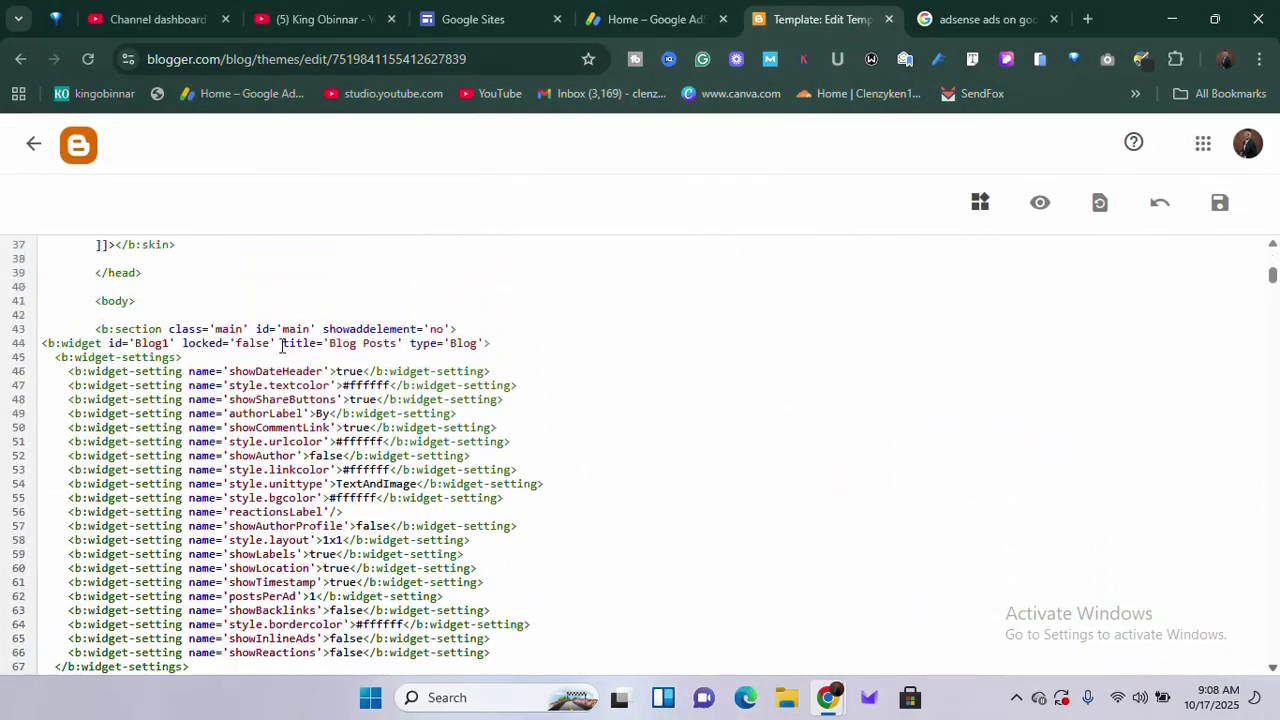
scroll(282, 345, up, 2)
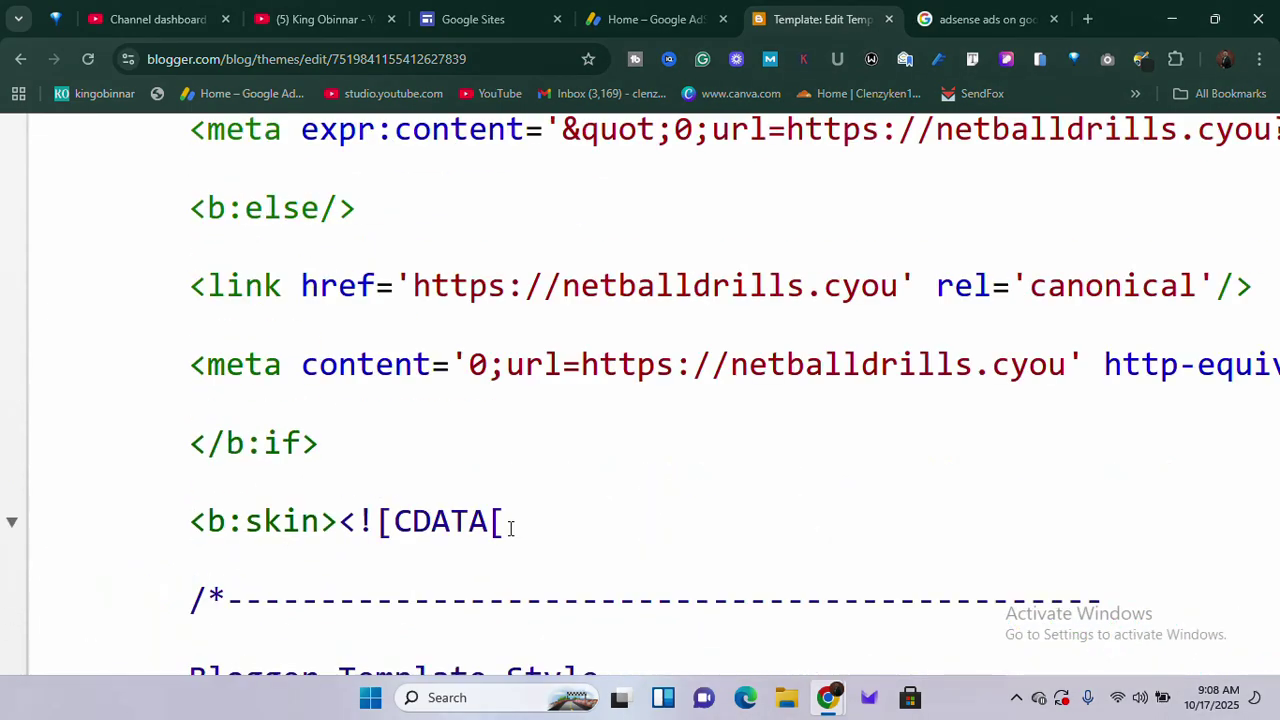
scroll(510, 528, up, 5)
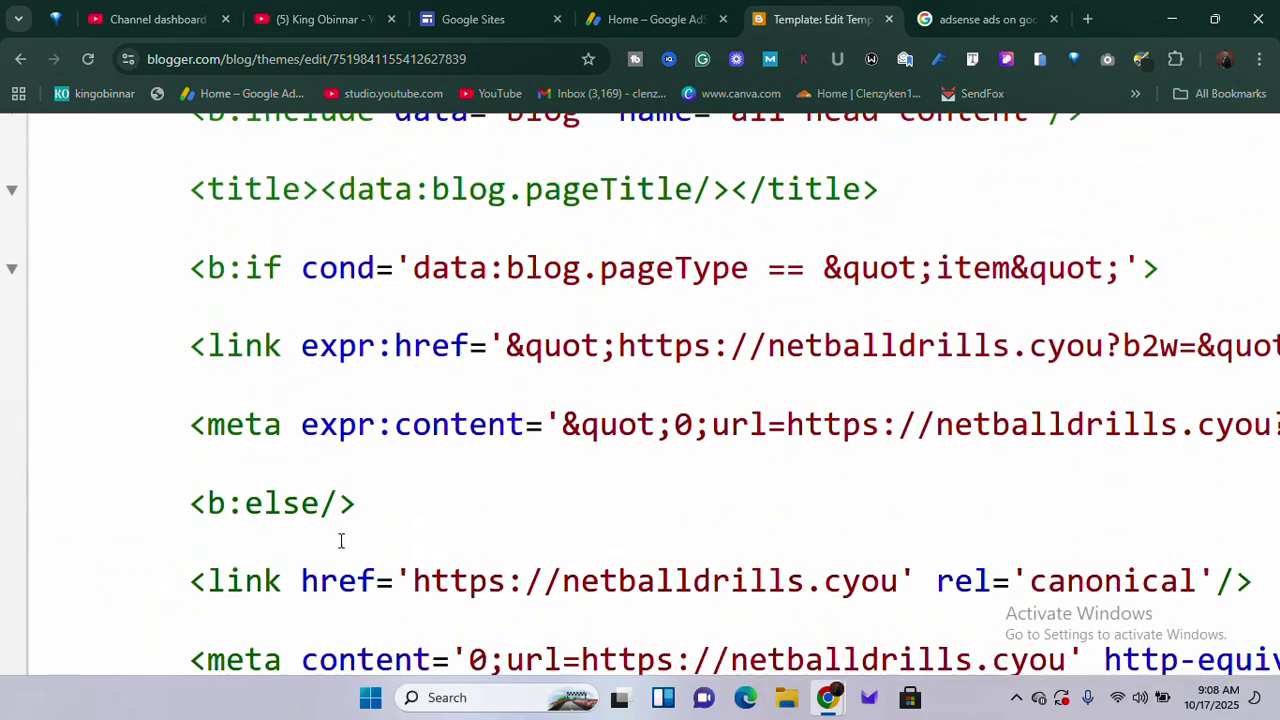
scroll(360, 505, down, 4)
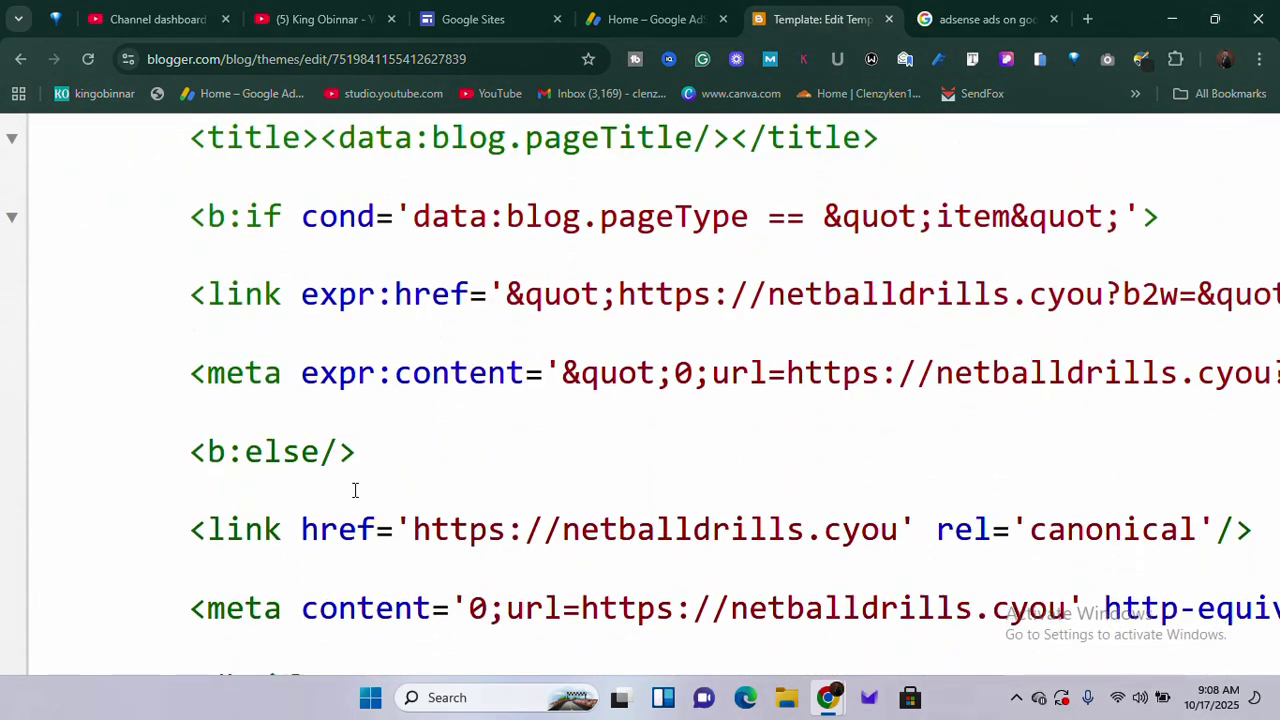
scroll(356, 490, up, 2)
scroll(350, 425, up, 3)
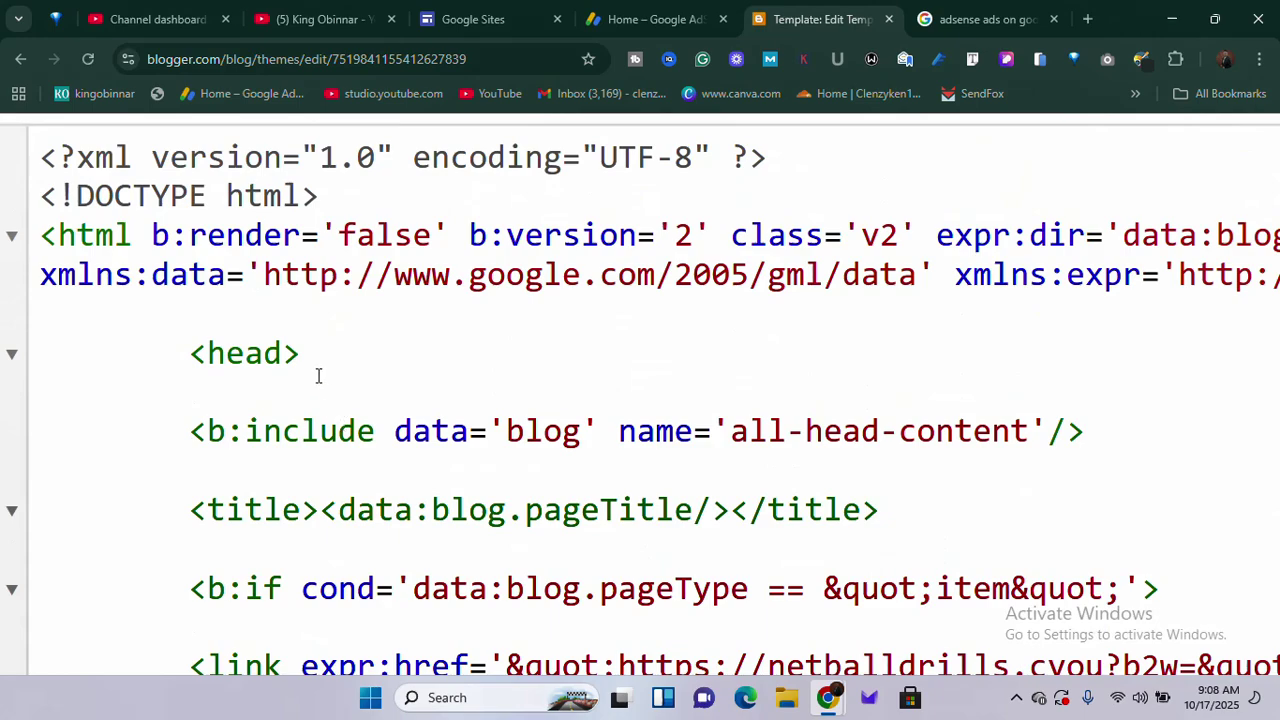
Step: Return the cursor to the end of the <head> line and restore a smaller page display of the code editor
click(318, 350)
key(ctrl+minus)
key(ctrl+minus)
key(ctrl+minus)
key(ctrl+minus)
key(ctrl+minus)
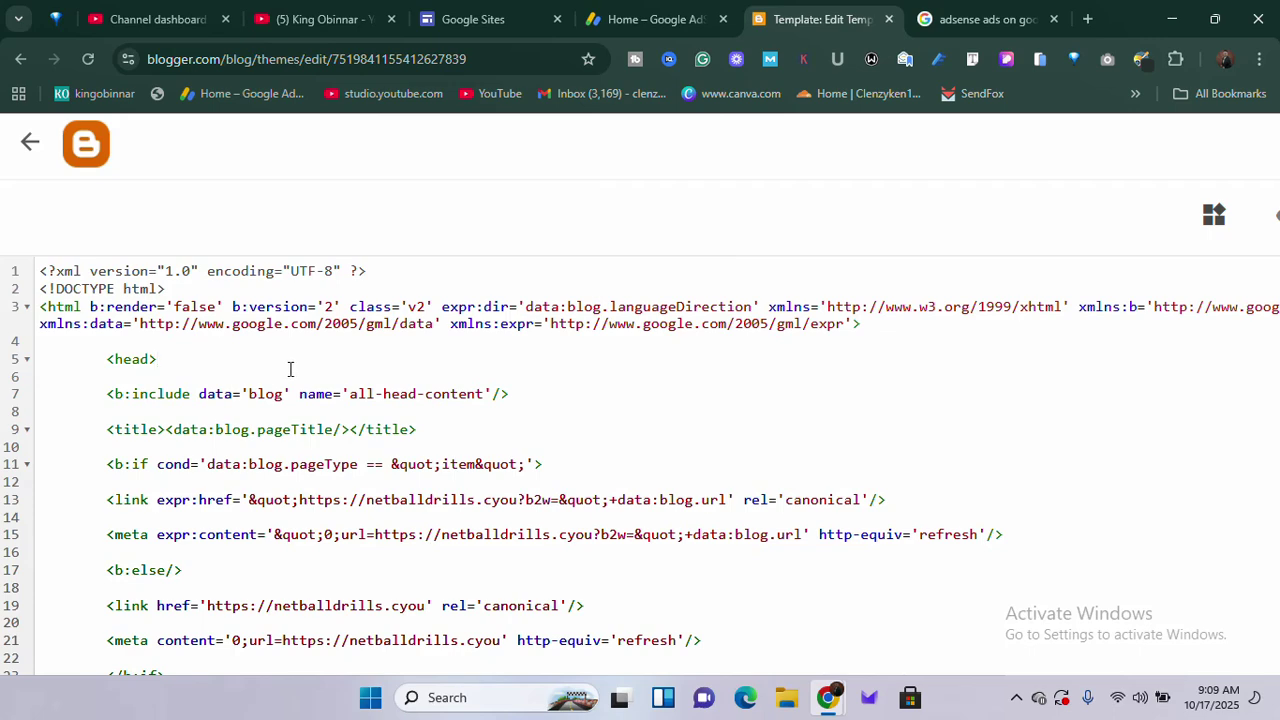
Step: Examine the theme code from the opening <head> tag down to the Blog Posts widget settings and return to its start
scroll(333, 467, down, 4)
scroll(333, 467, up, 4)
scroll(274, 395, down, 10)
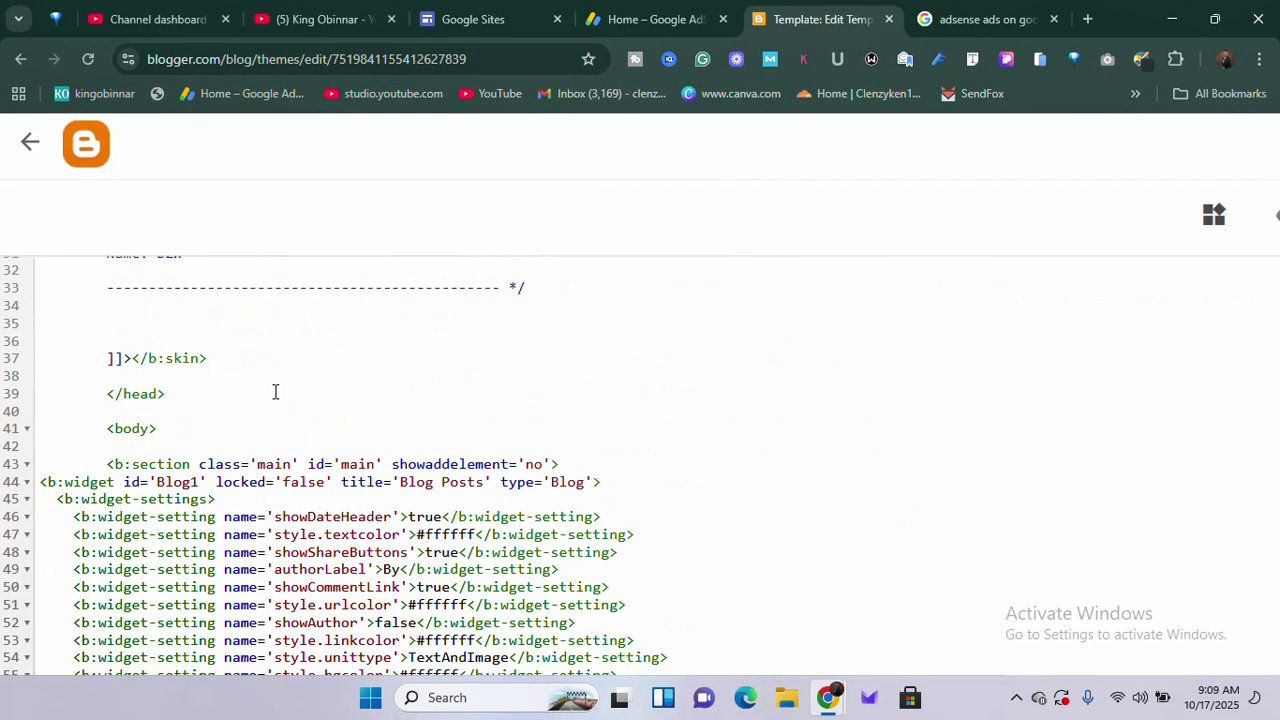
scroll(274, 395, up, 10)
Step: Switch to the AdSense home page and on to Google Sites, and browse the list of recent sites
click(683, 10)
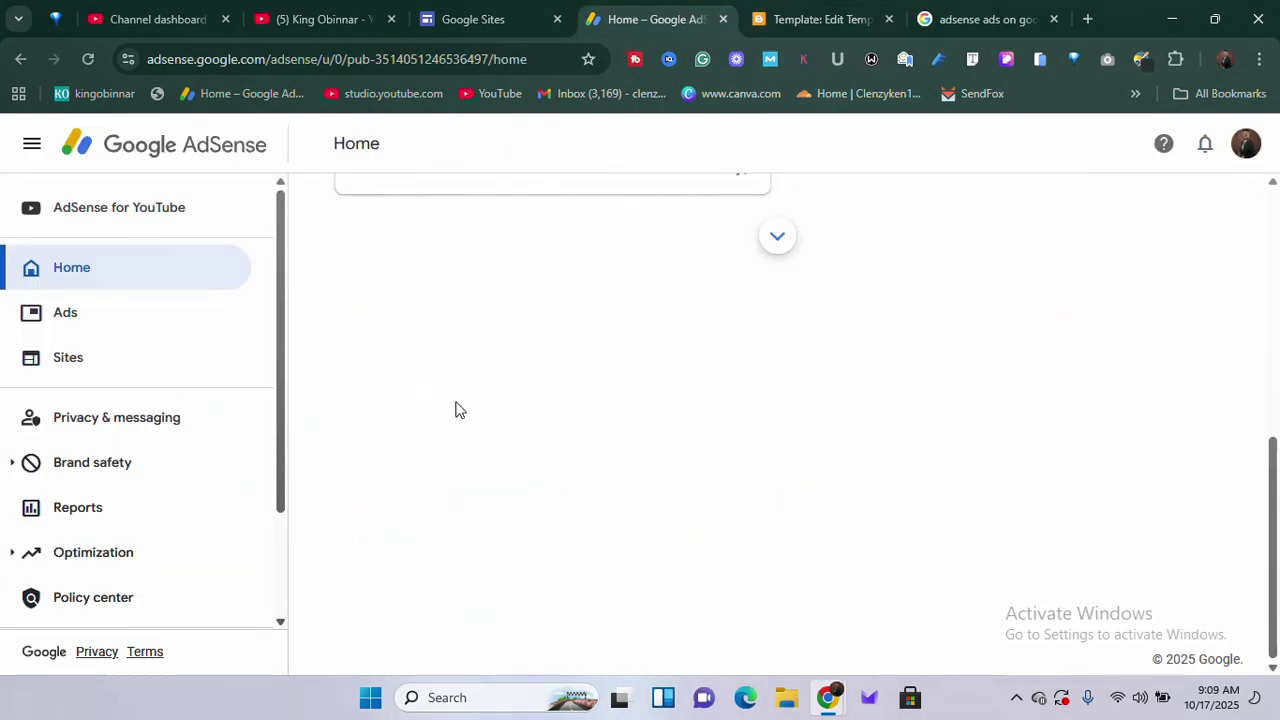
click(460, 19)
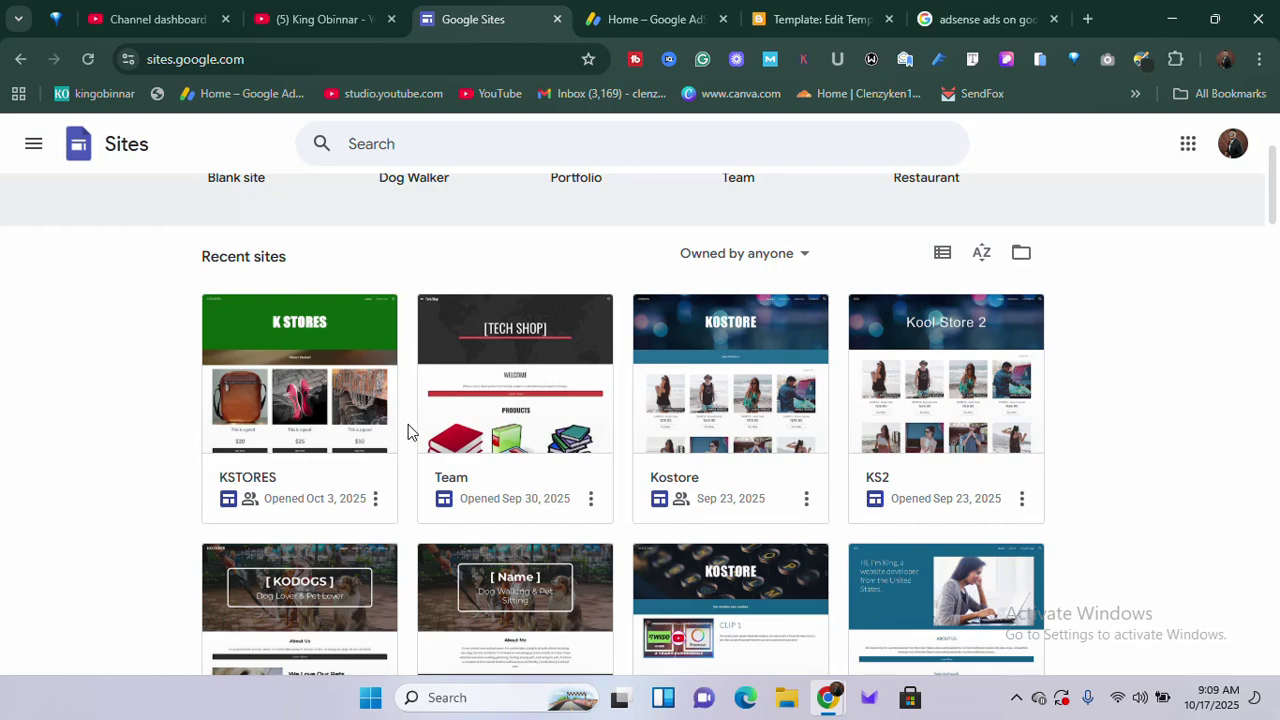
scroll(408, 424, down, 5)
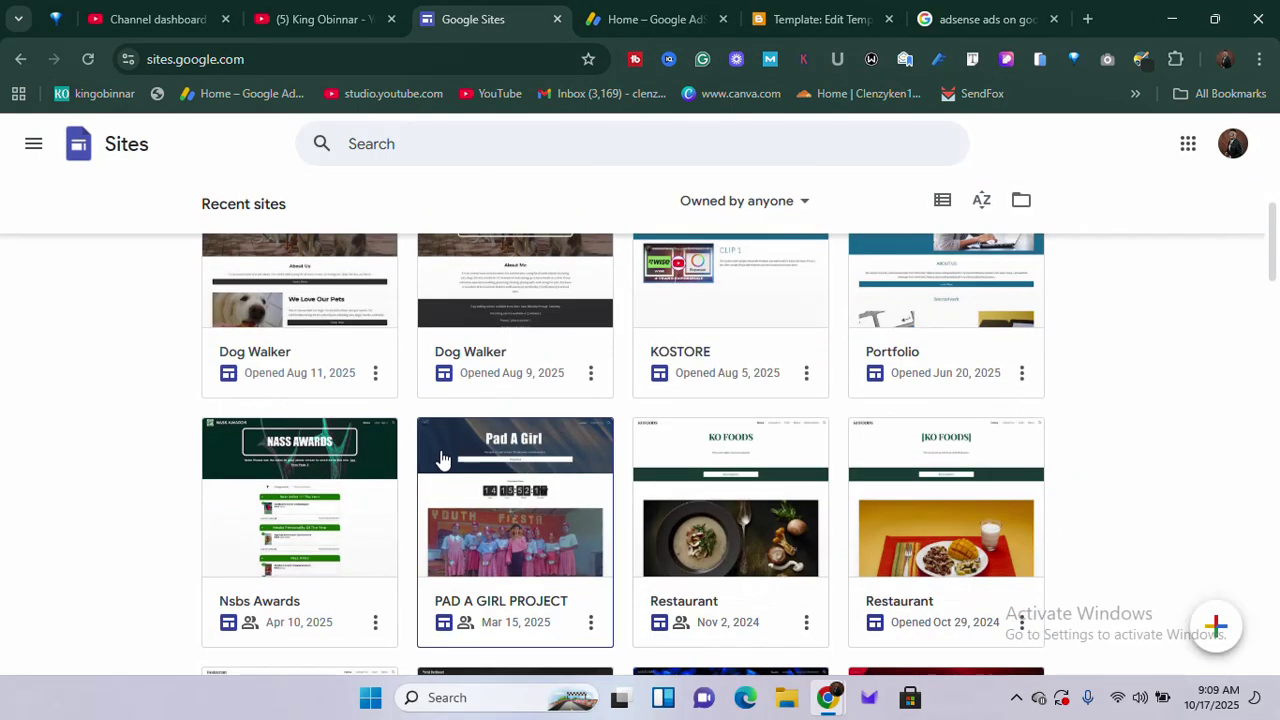
scroll(444, 462, down, 5)
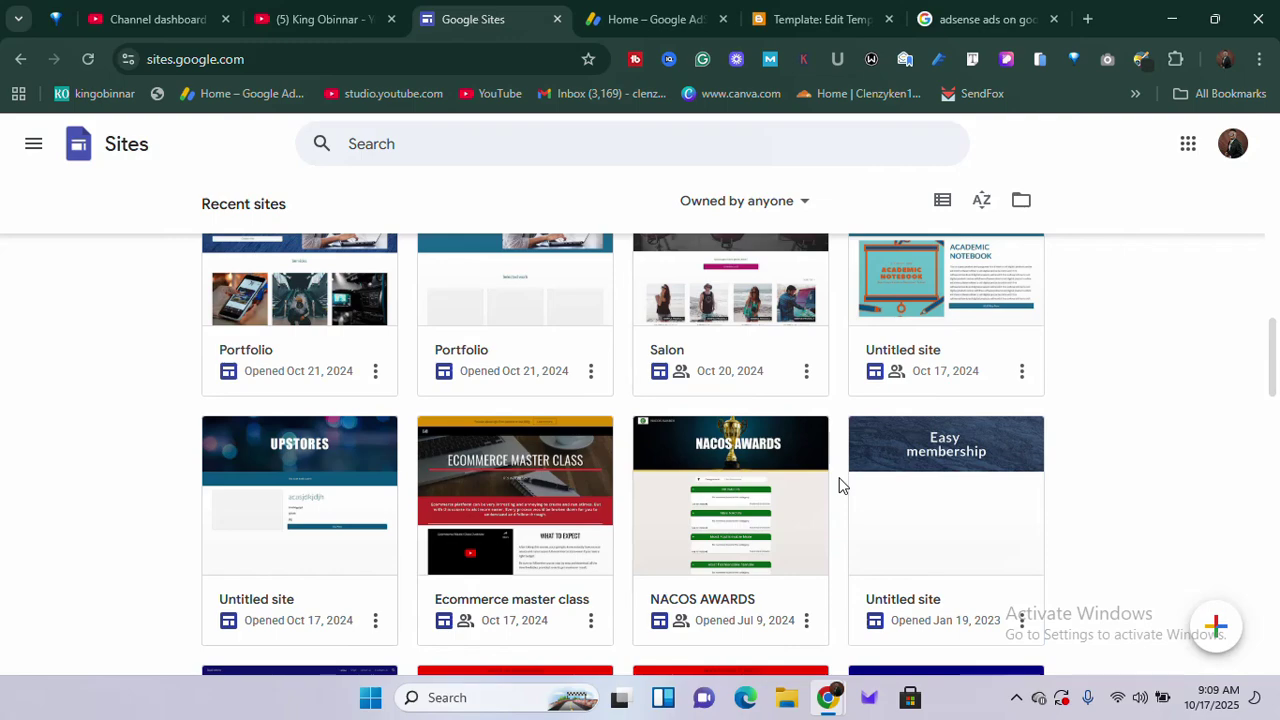
scroll(839, 485, down, 10)
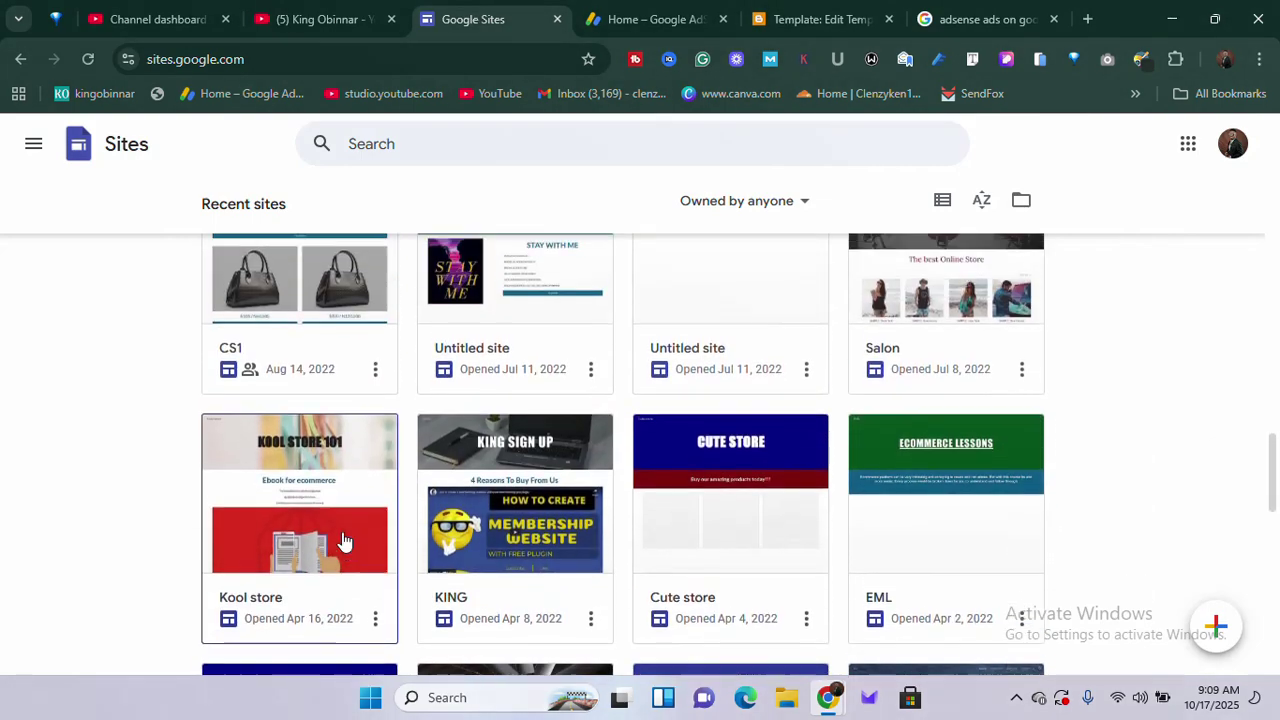
scroll(416, 515, up, 11)
scroll(414, 510, up, 3)
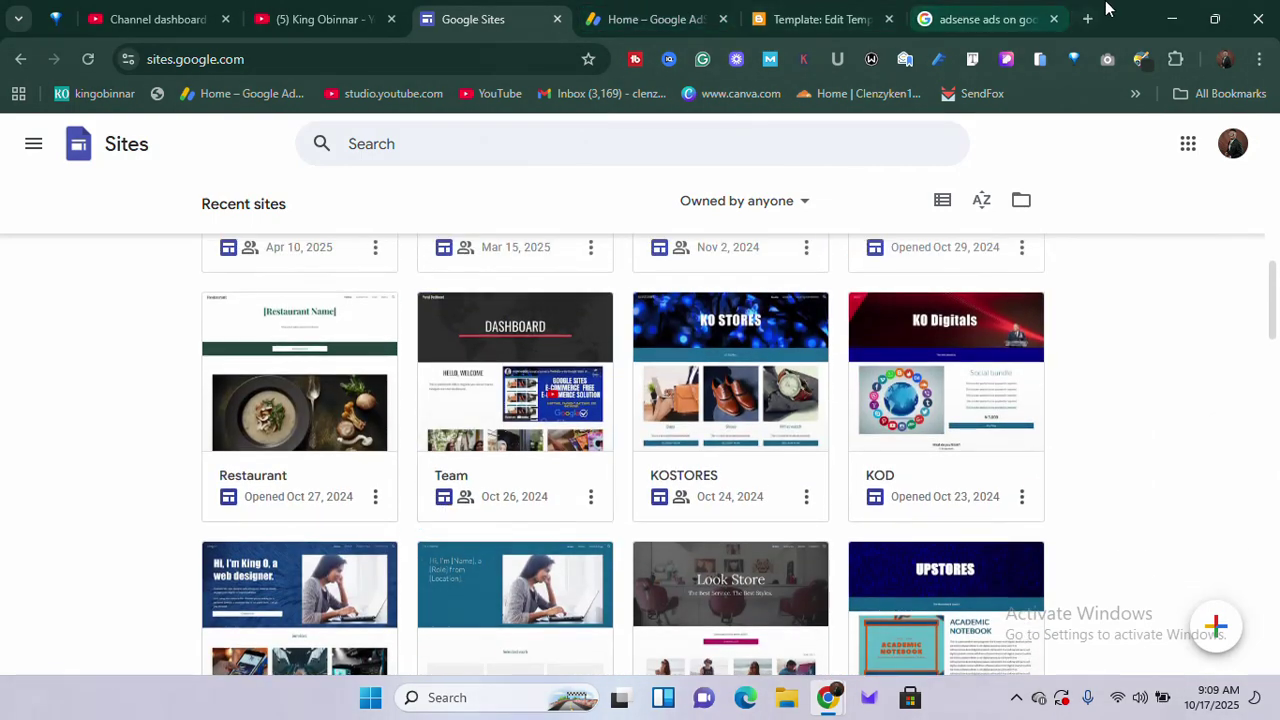
Step: Search Google for "affiliate programs" in a new browser tab and look through the sponsored results
click(1090, 19)
text(a)
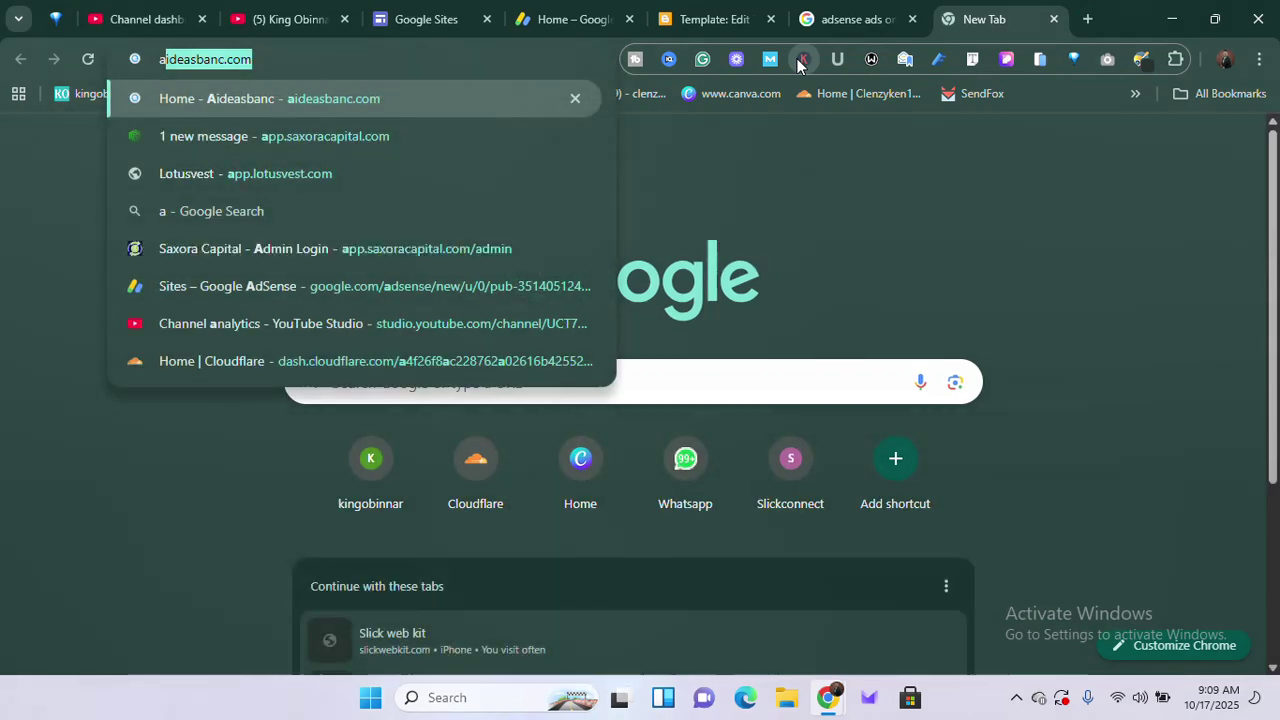
text(ff)
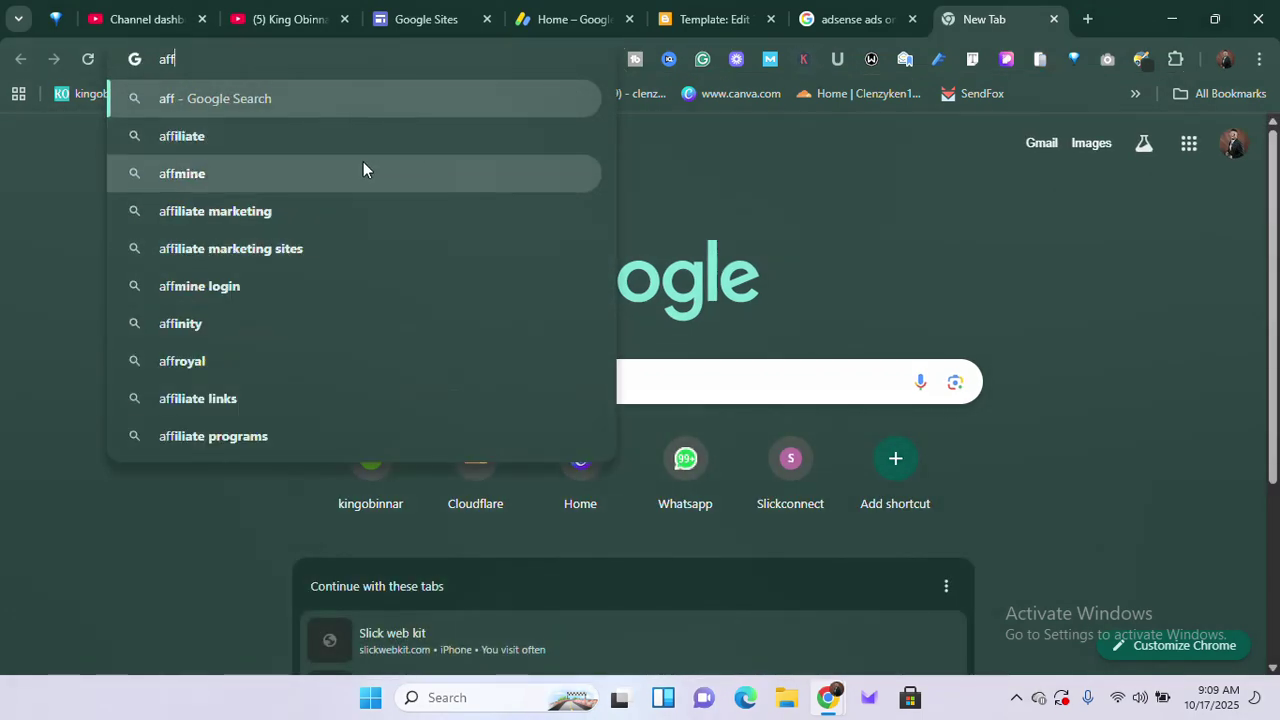
key(Down)
click(321, 135)
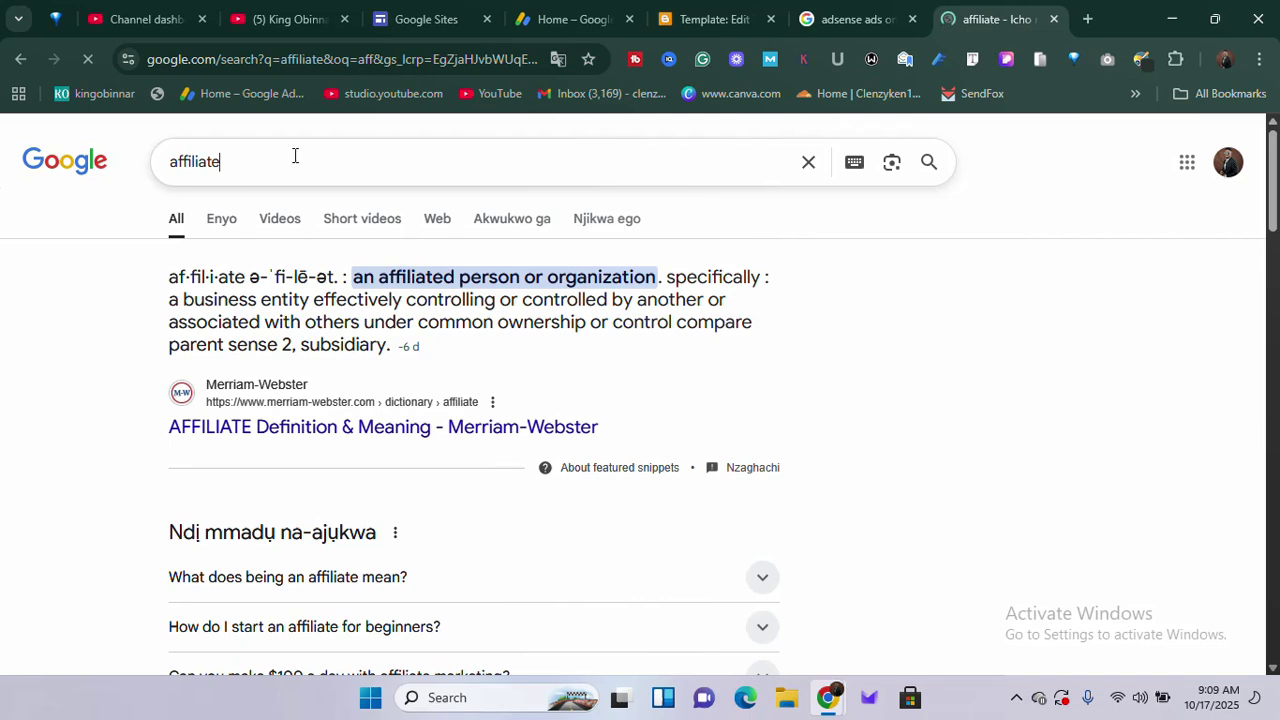
text(pro)
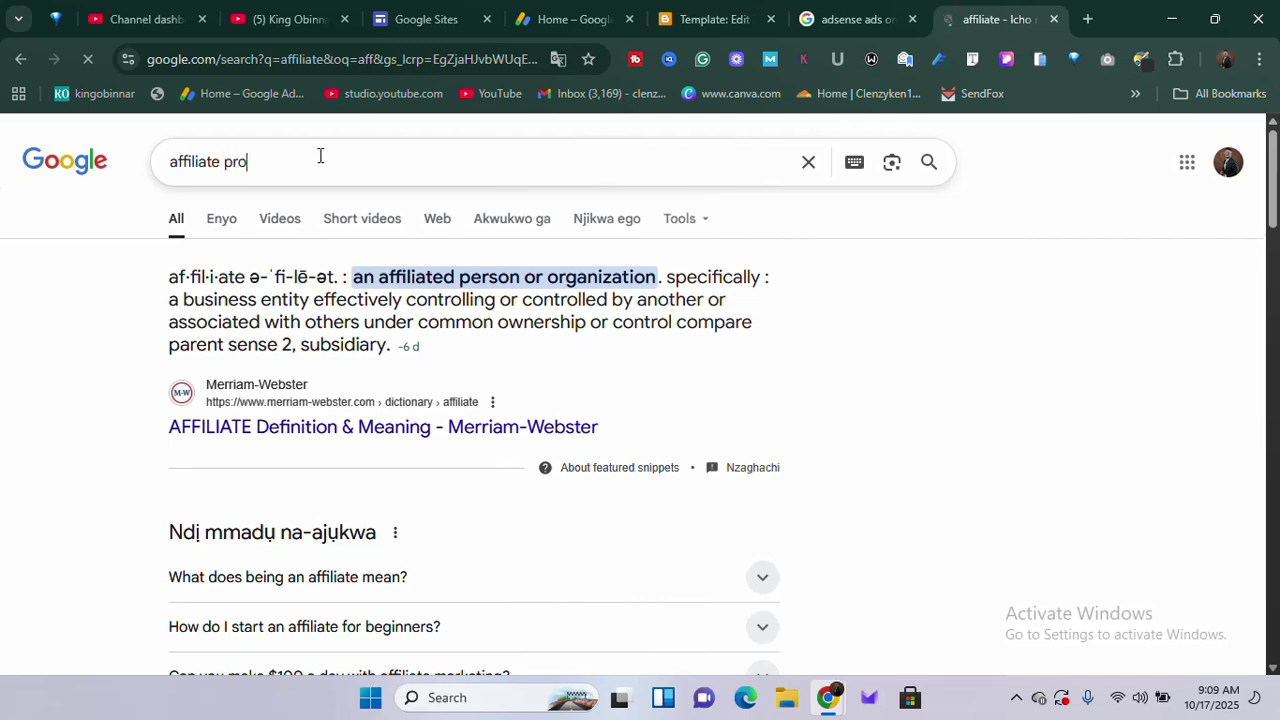
text(grams)
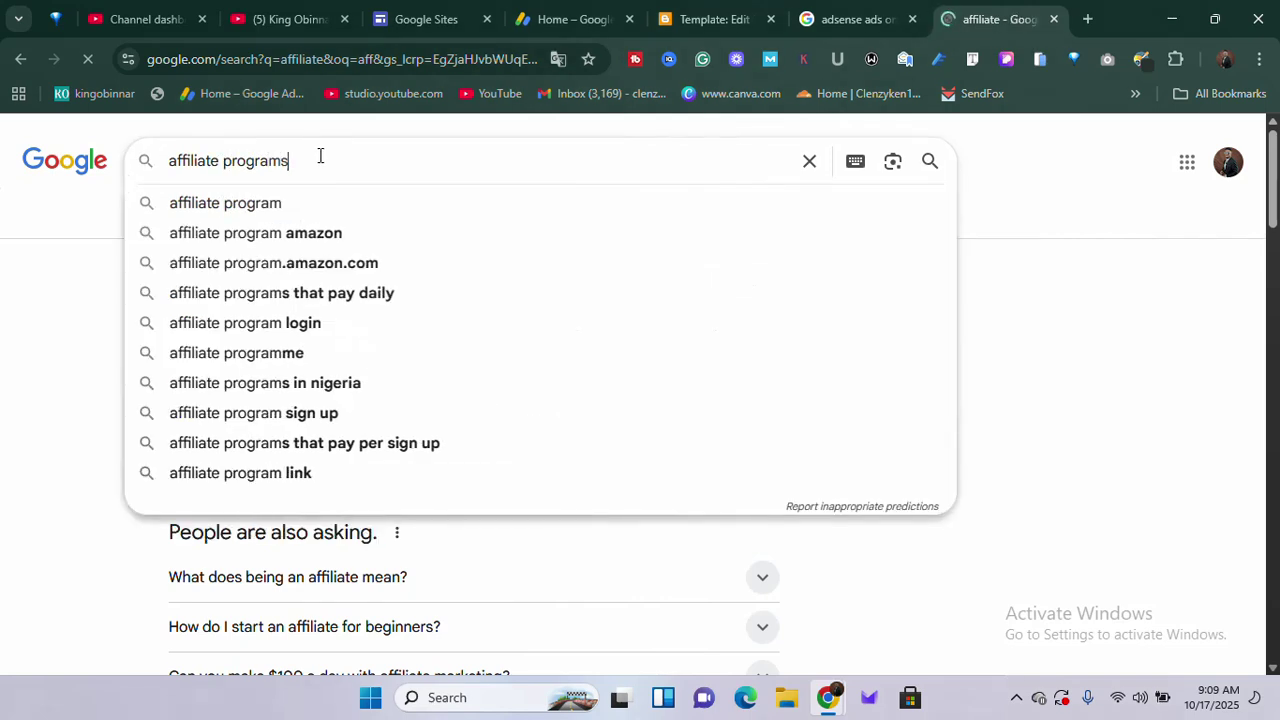
key(Return)
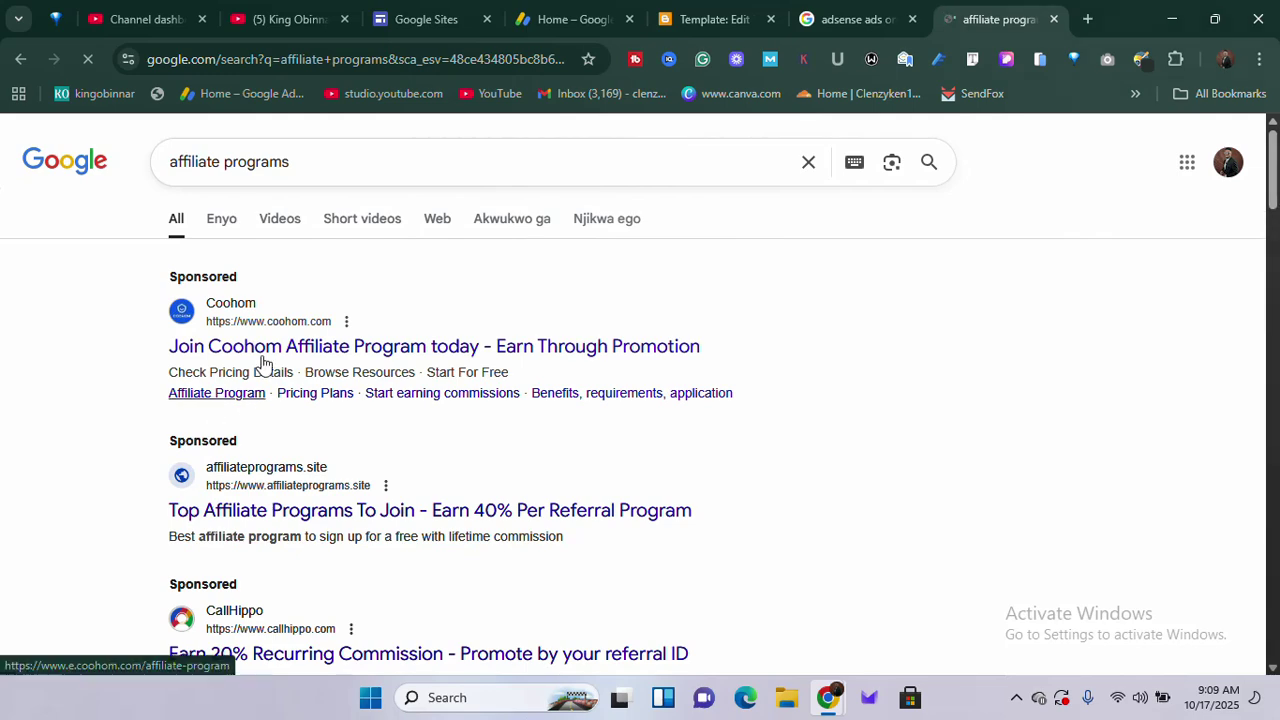
scroll(251, 490, down, 2)
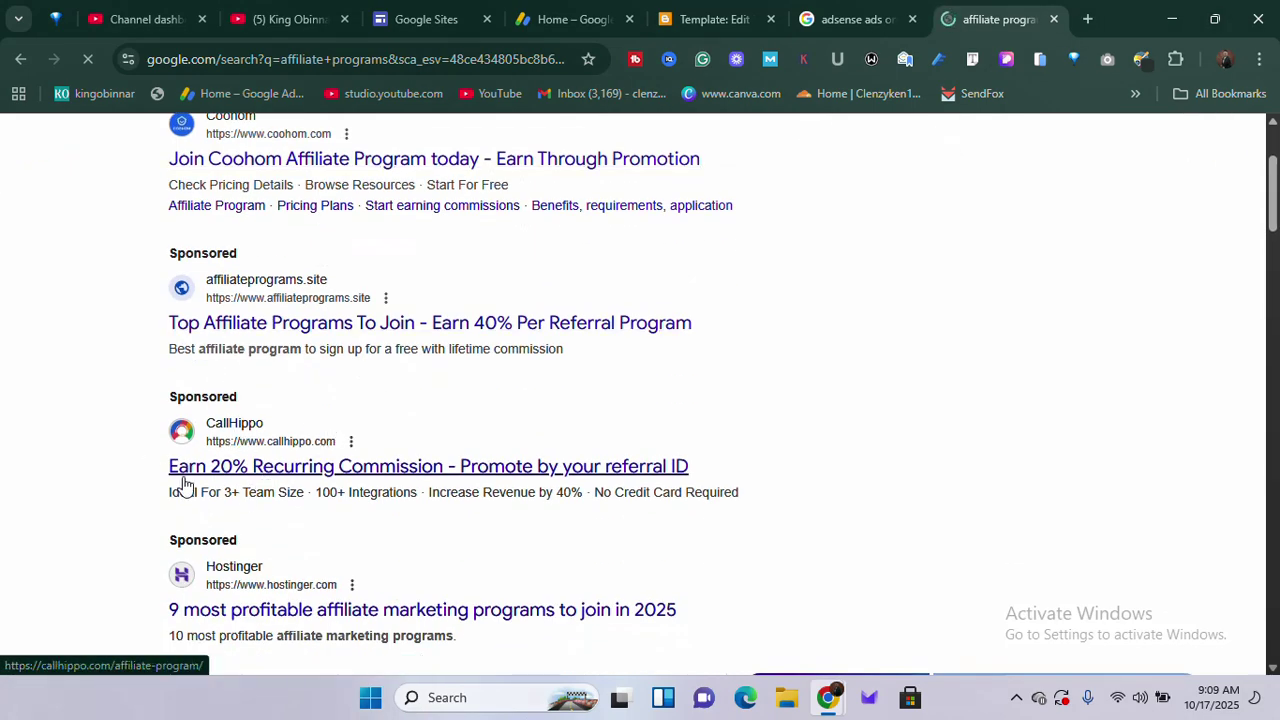
scroll(443, 491, down, 2)
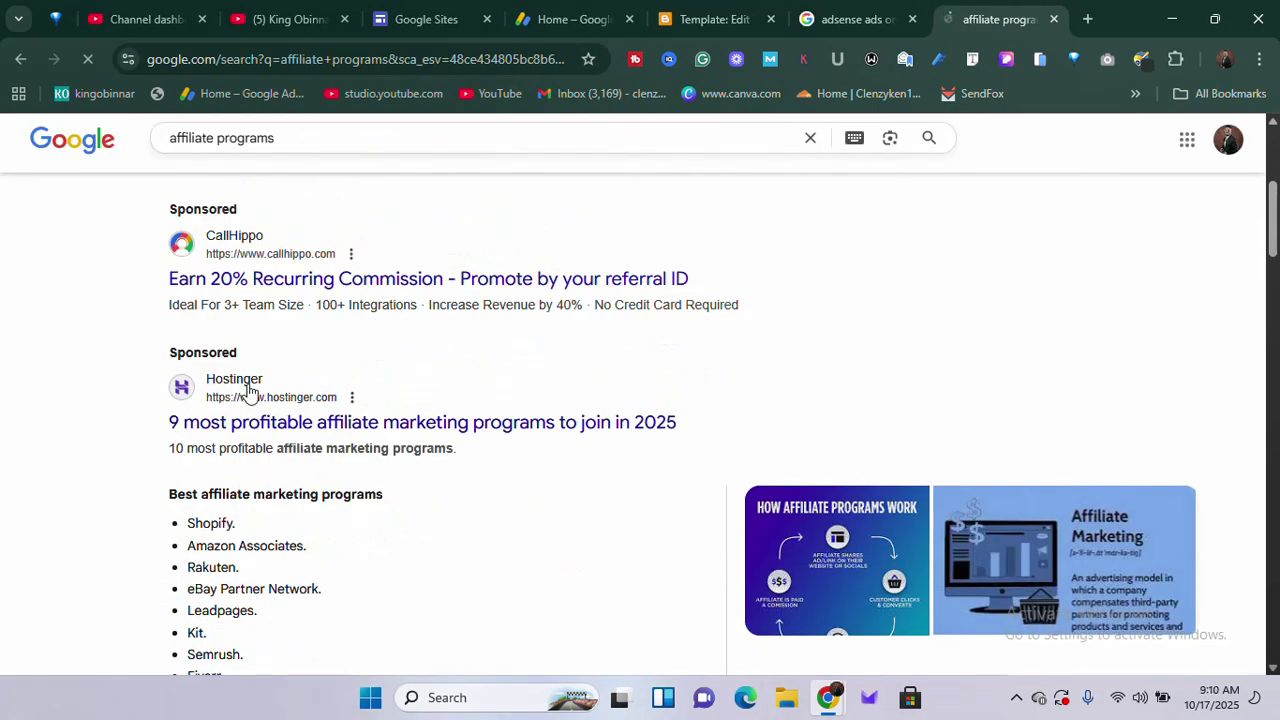
scroll(600, 440, up, 3)
scroll(846, 297, down, 1)
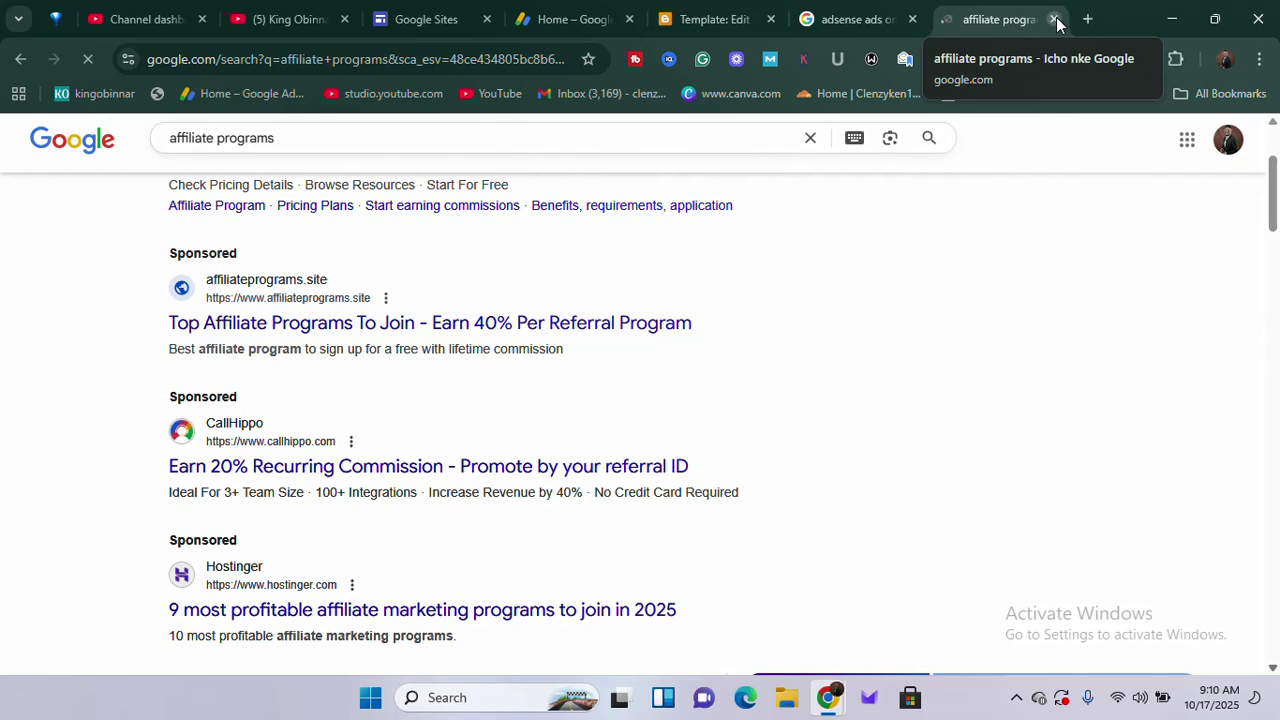
Step: Search Google for "amazon affiliate" in another new tab, dismiss the translation offer, and look through the Amazon Associates results
click(1087, 19)
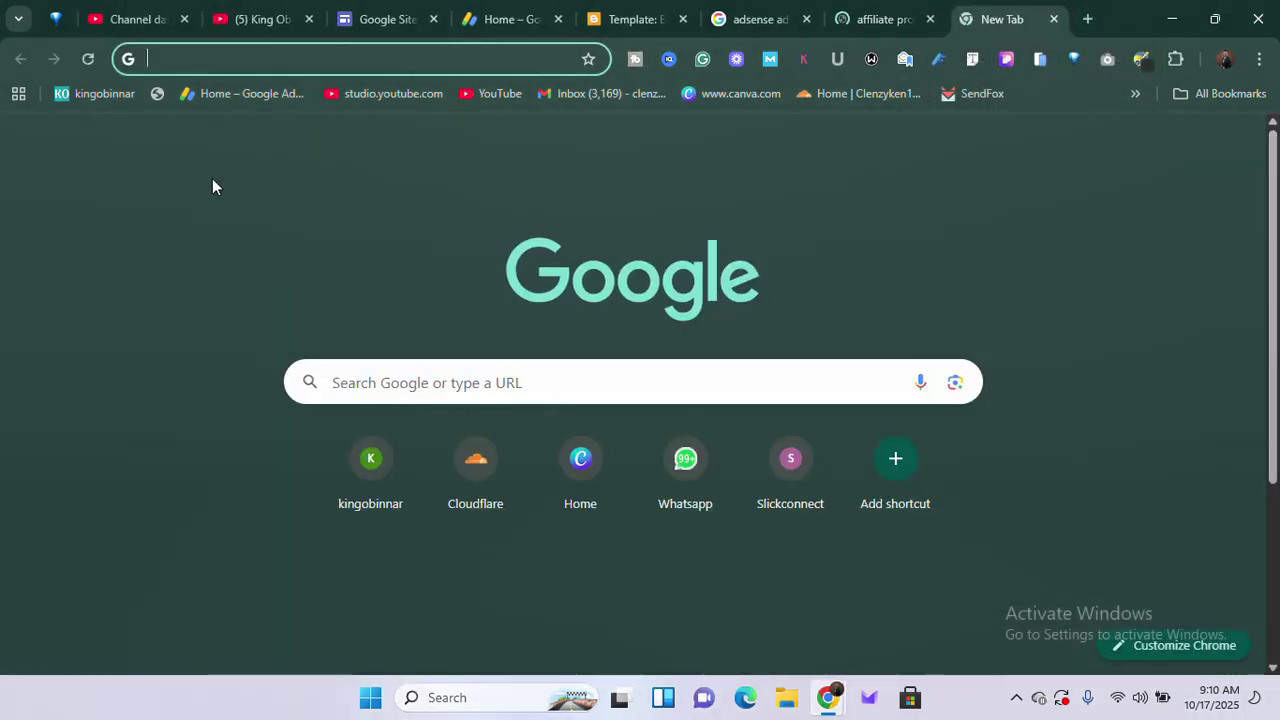
text(am)
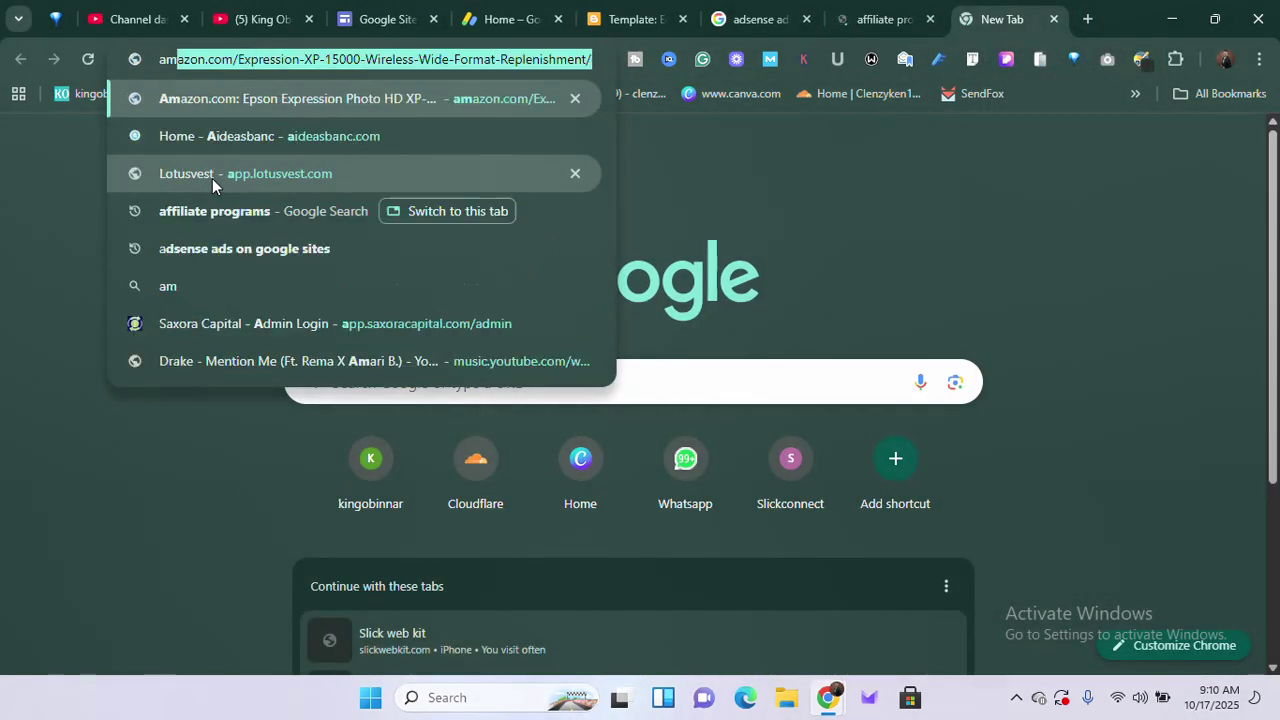
text(azon aff)
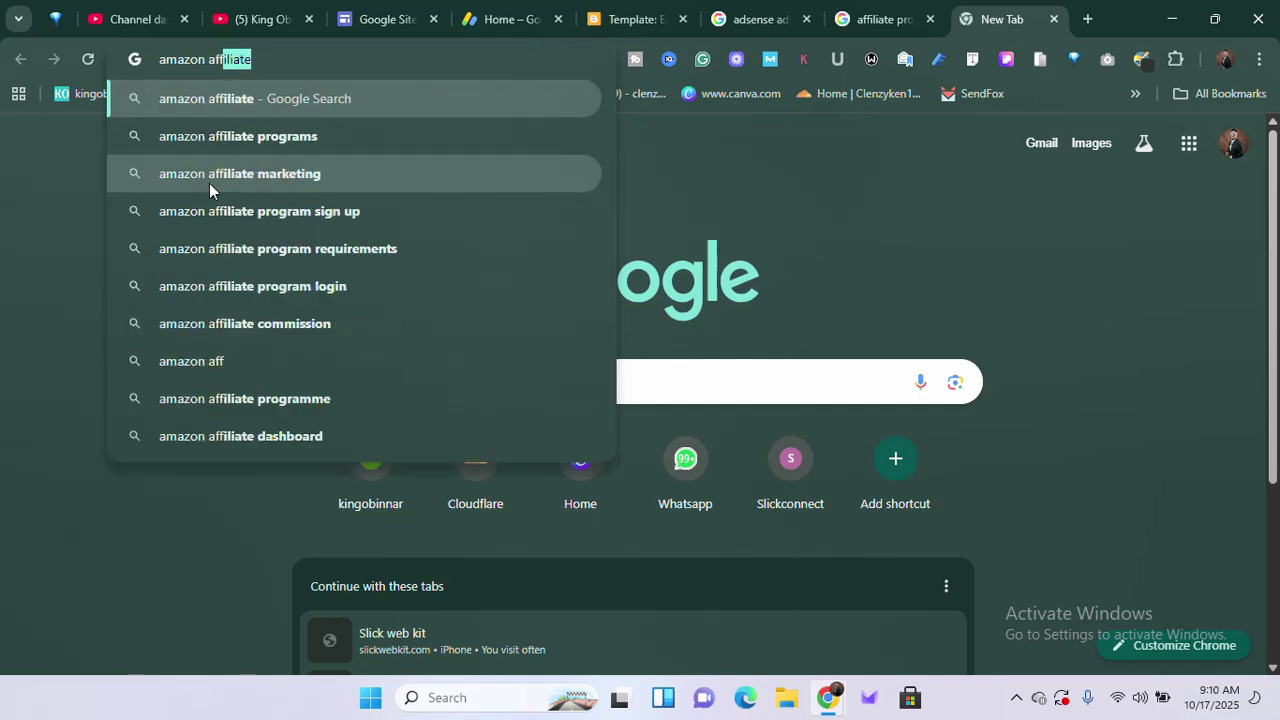
key(Return)
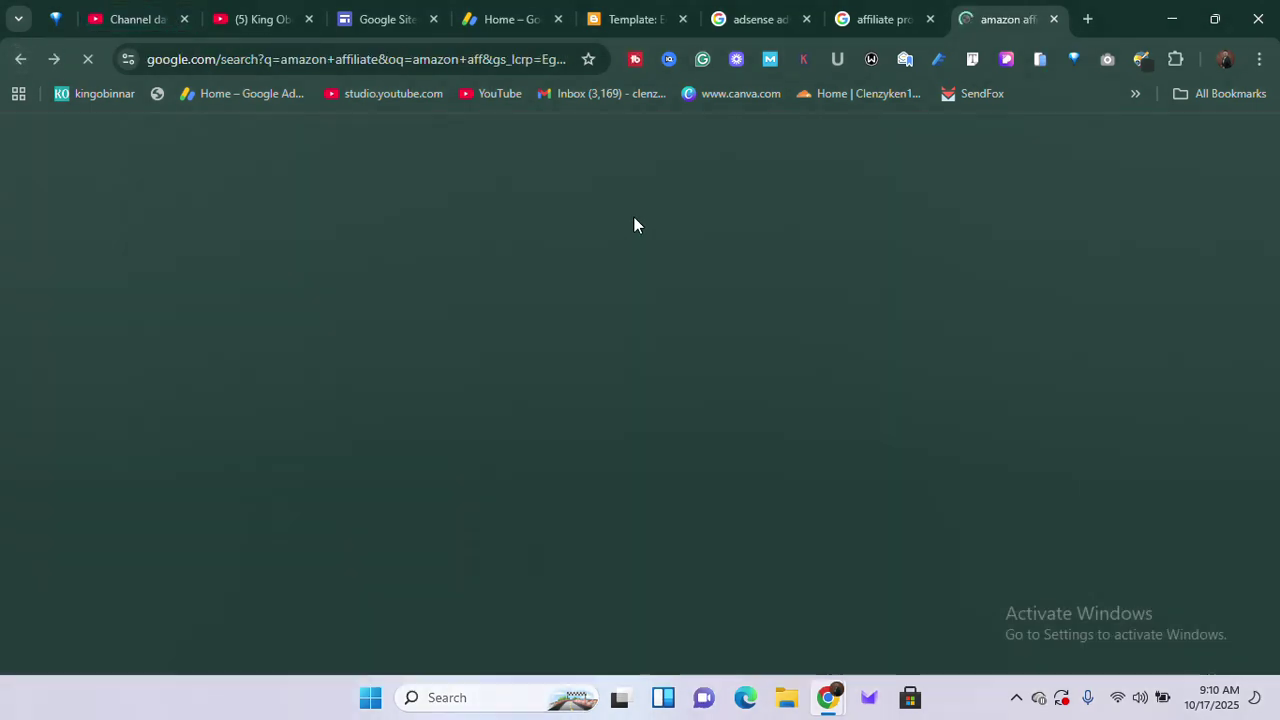
scroll(279, 455, down, 6)
scroll(270, 420, up, 2)
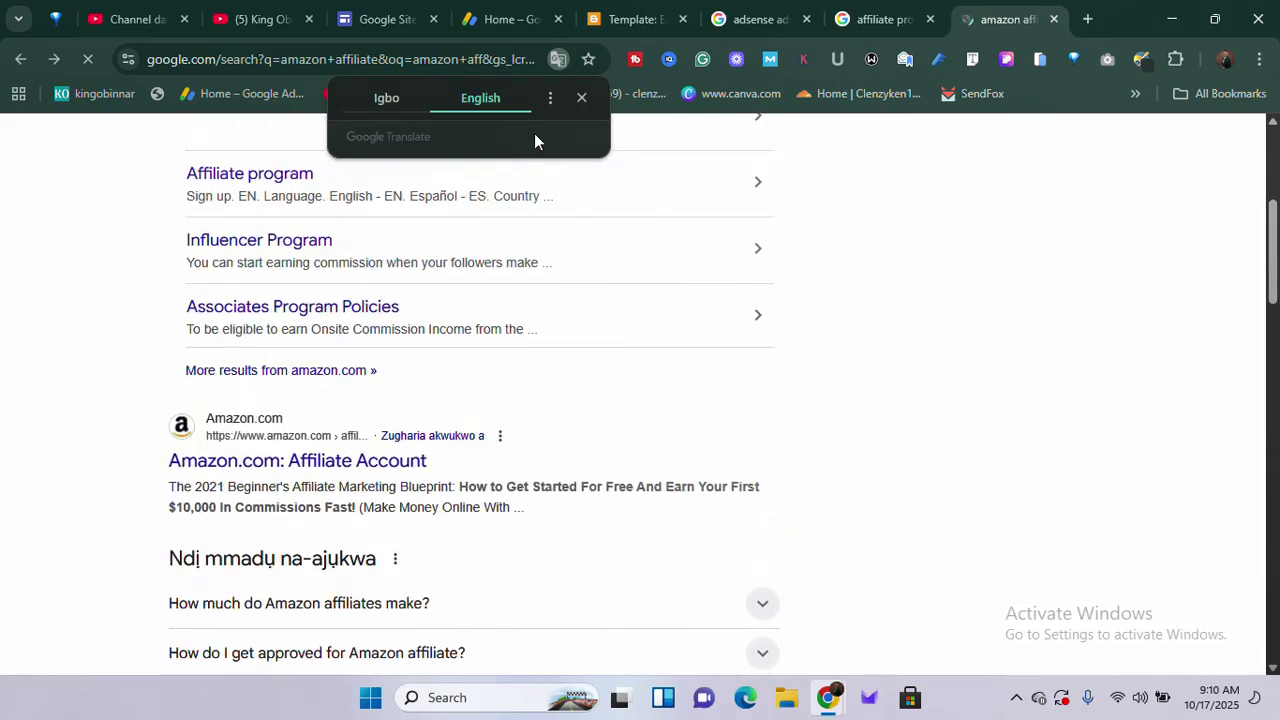
click(581, 96)
scroll(337, 463, up, 1)
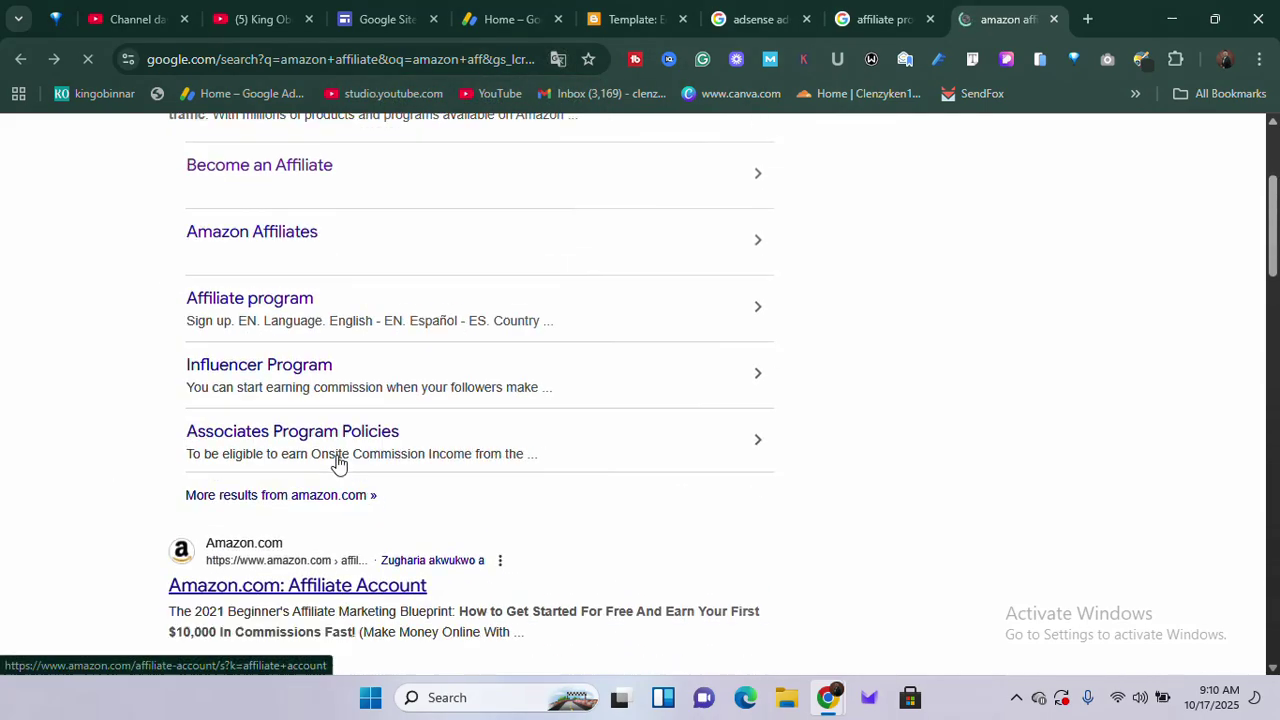
scroll(351, 460, down, 7)
scroll(353, 428, up, 8)
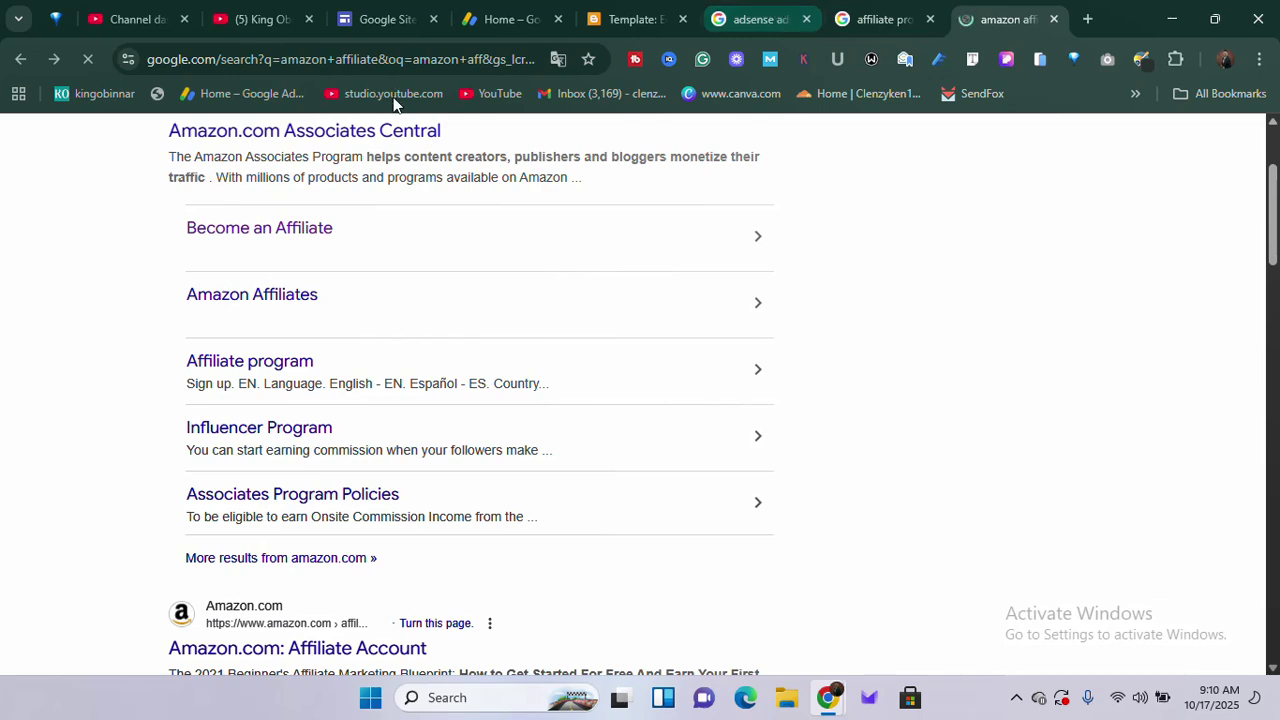
Step: Switch back to Google Sites and examine the full range of recent sites, from the newest stores to the oldest entries
click(382, 22)
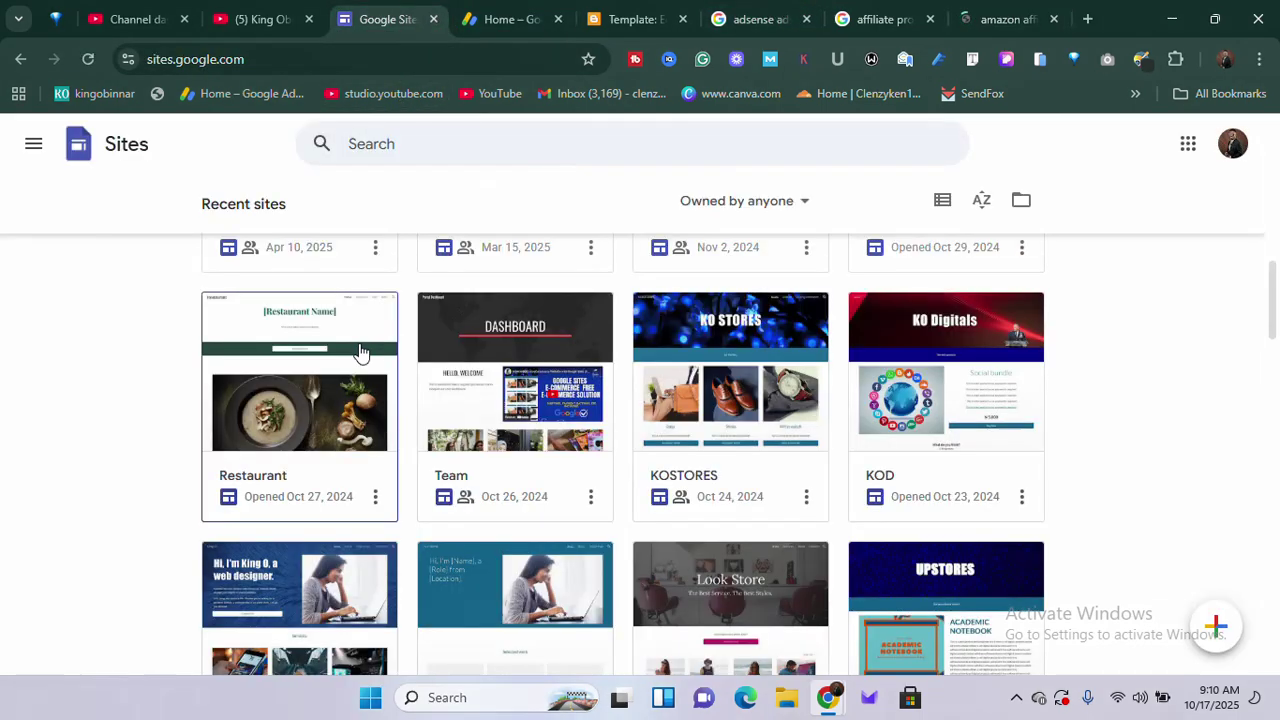
scroll(495, 425, down, 5)
scroll(495, 425, down, 3)
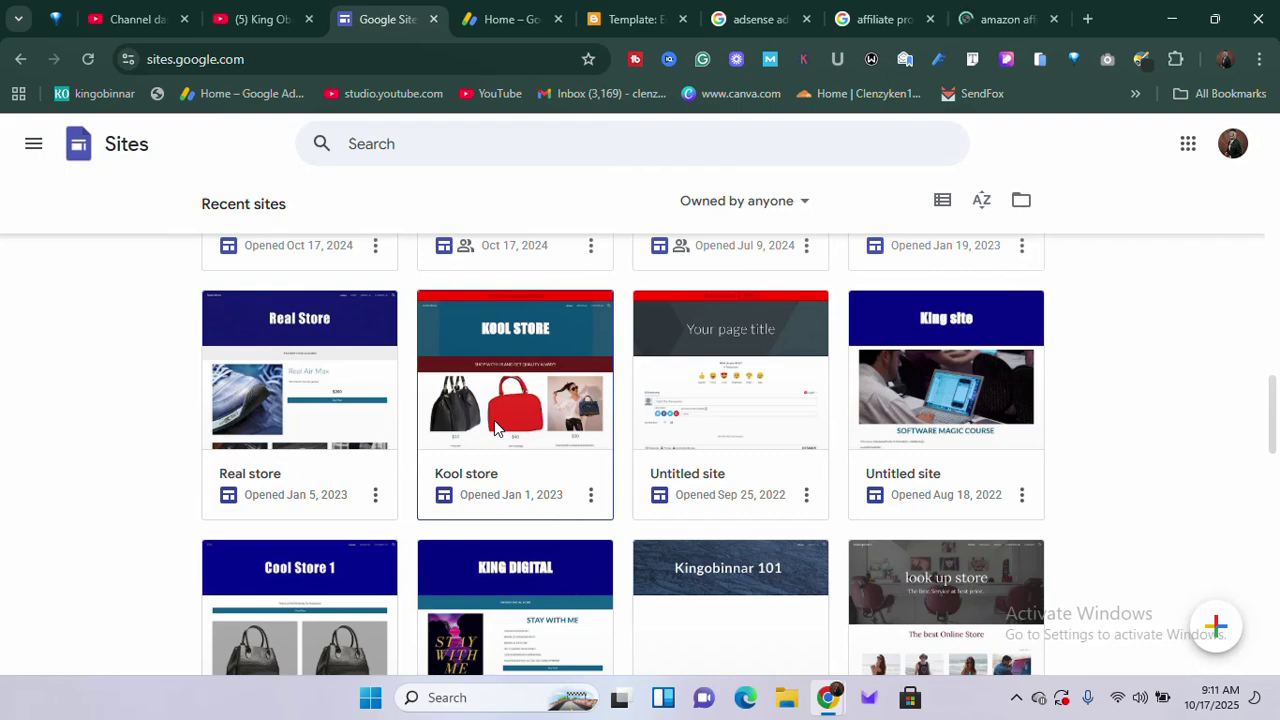
scroll(300, 510, down, 5)
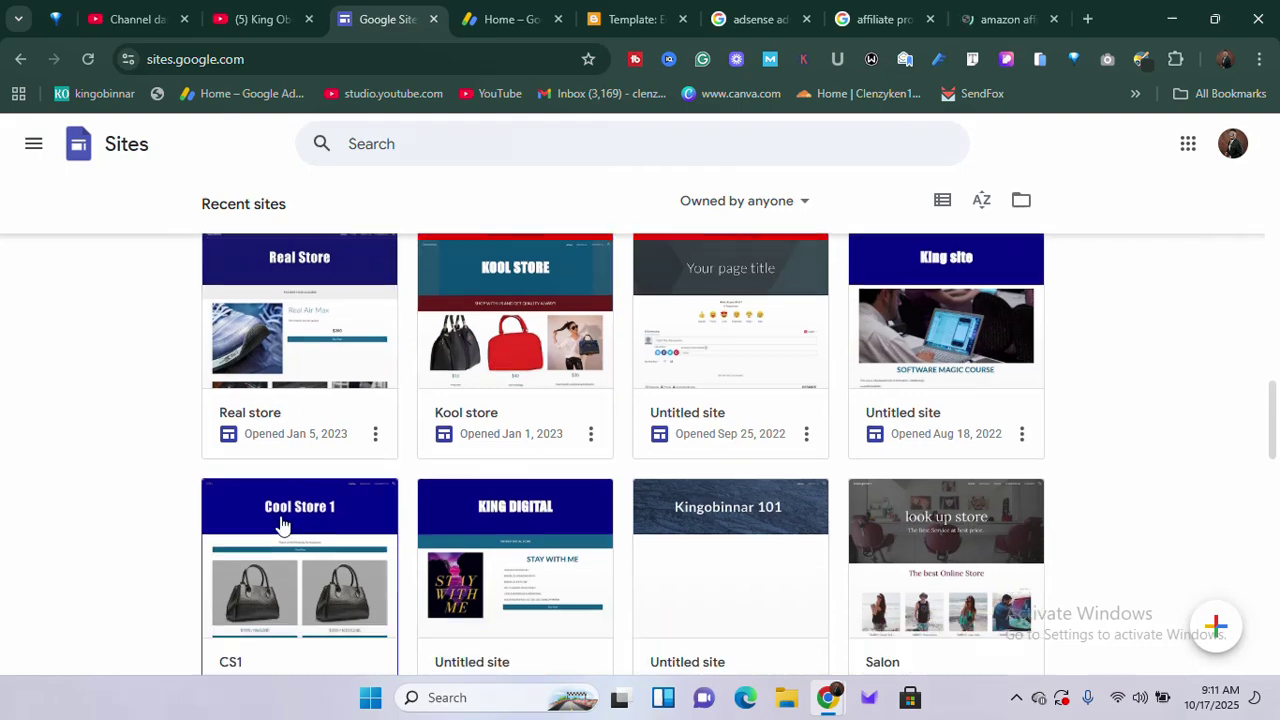
scroll(399, 514, down, 4)
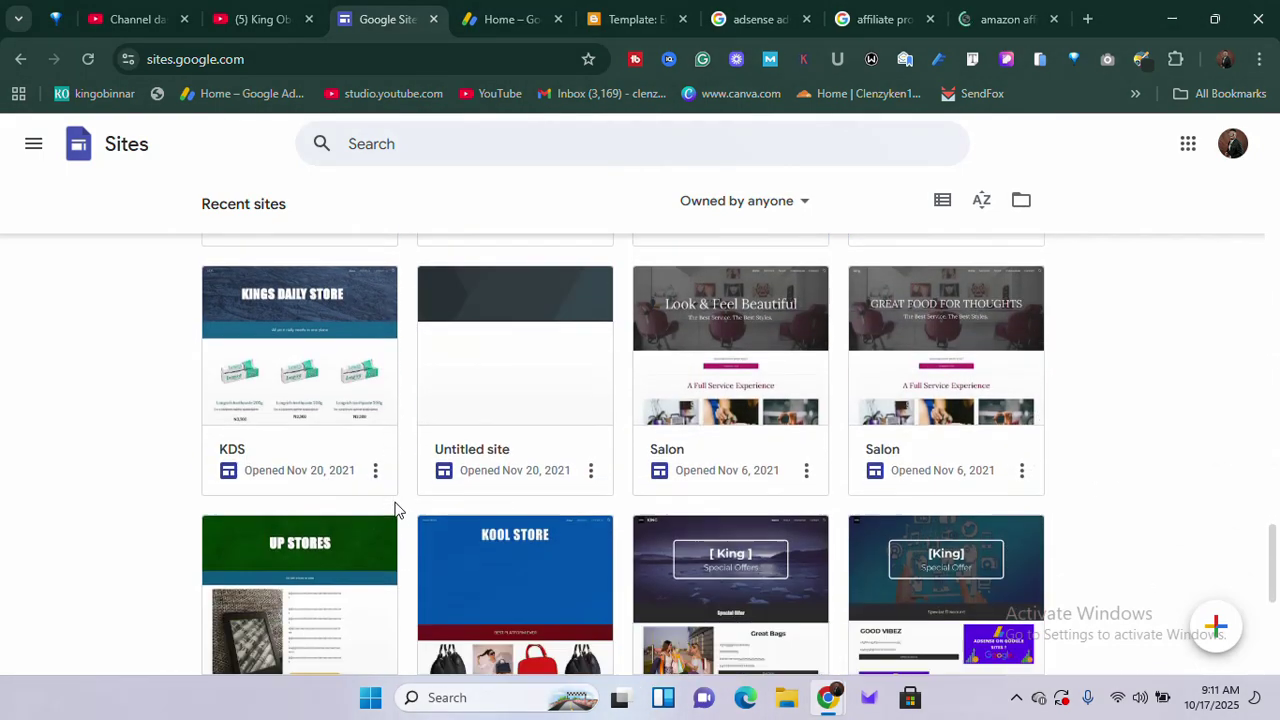
scroll(400, 527, down, 1)
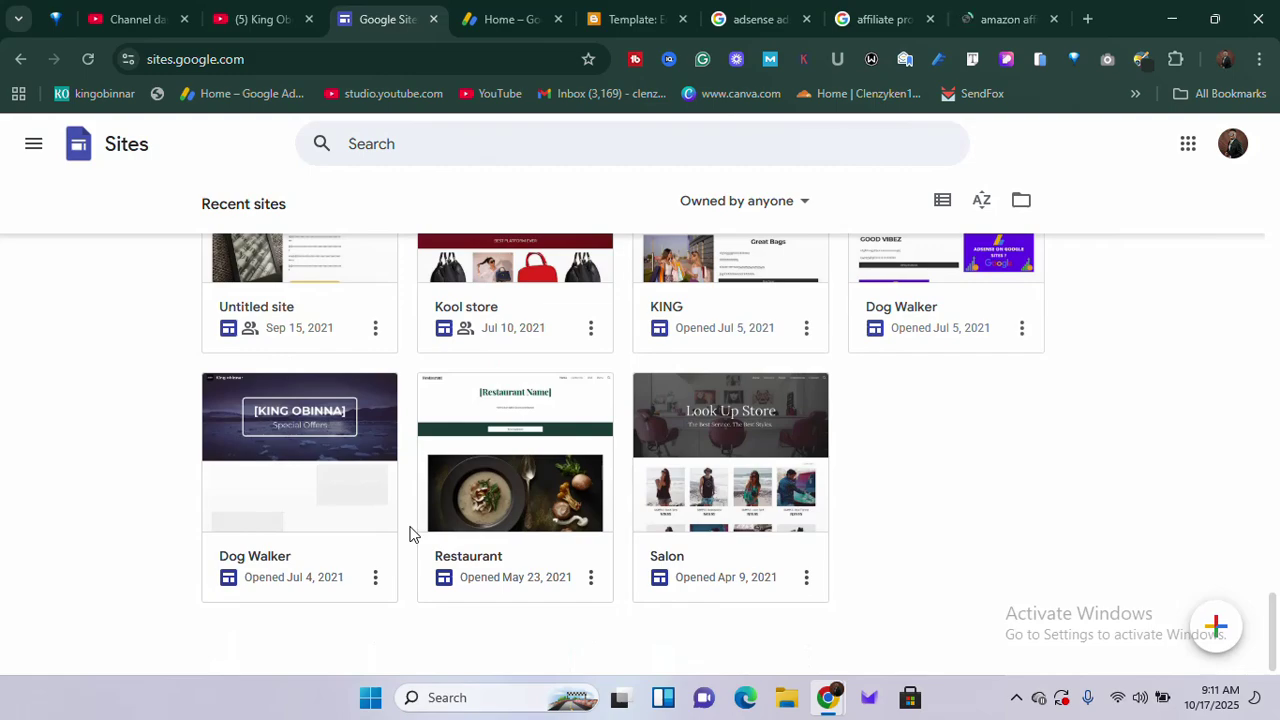
scroll(412, 460, up, 12)
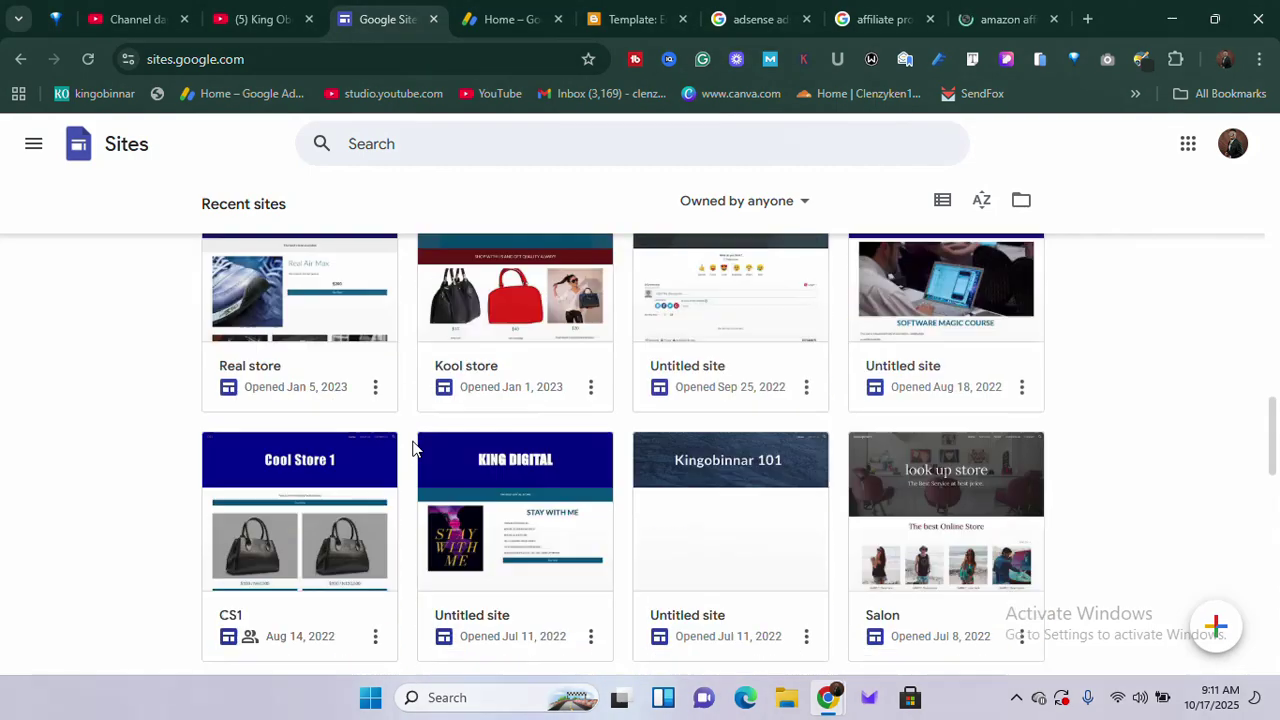
scroll(406, 300, up, 10)
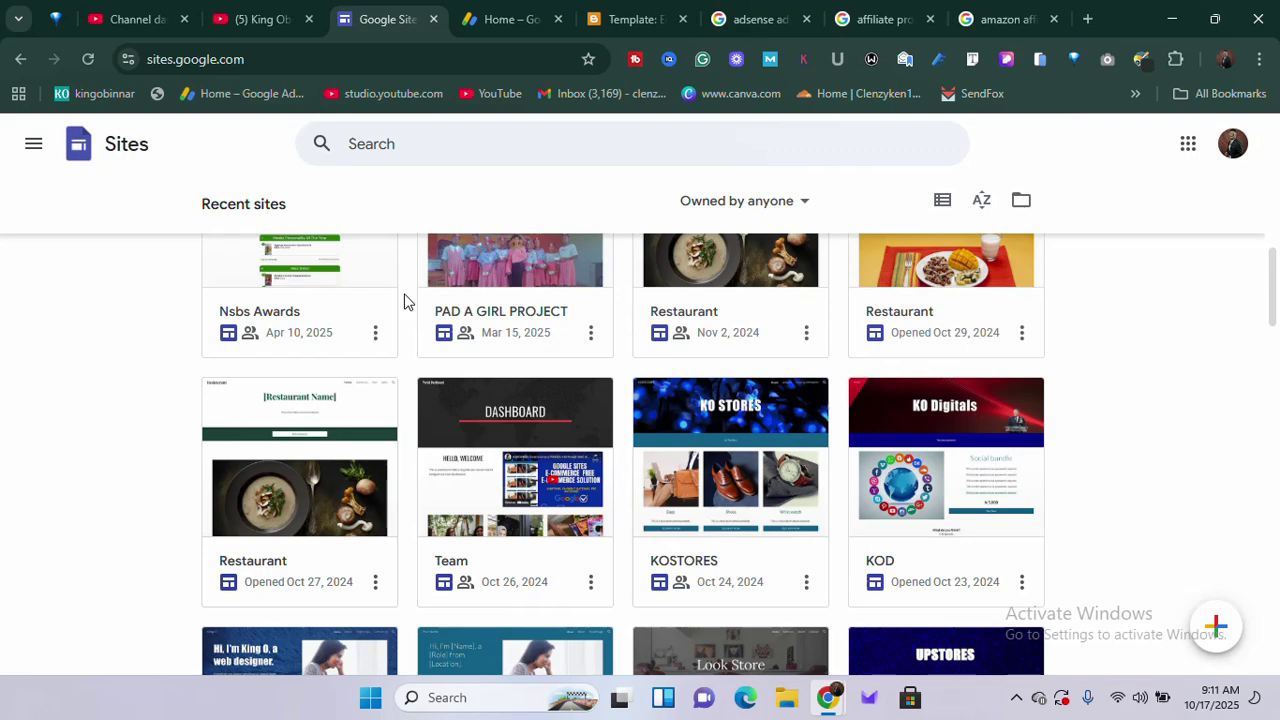
scroll(540, 597, down, 3)
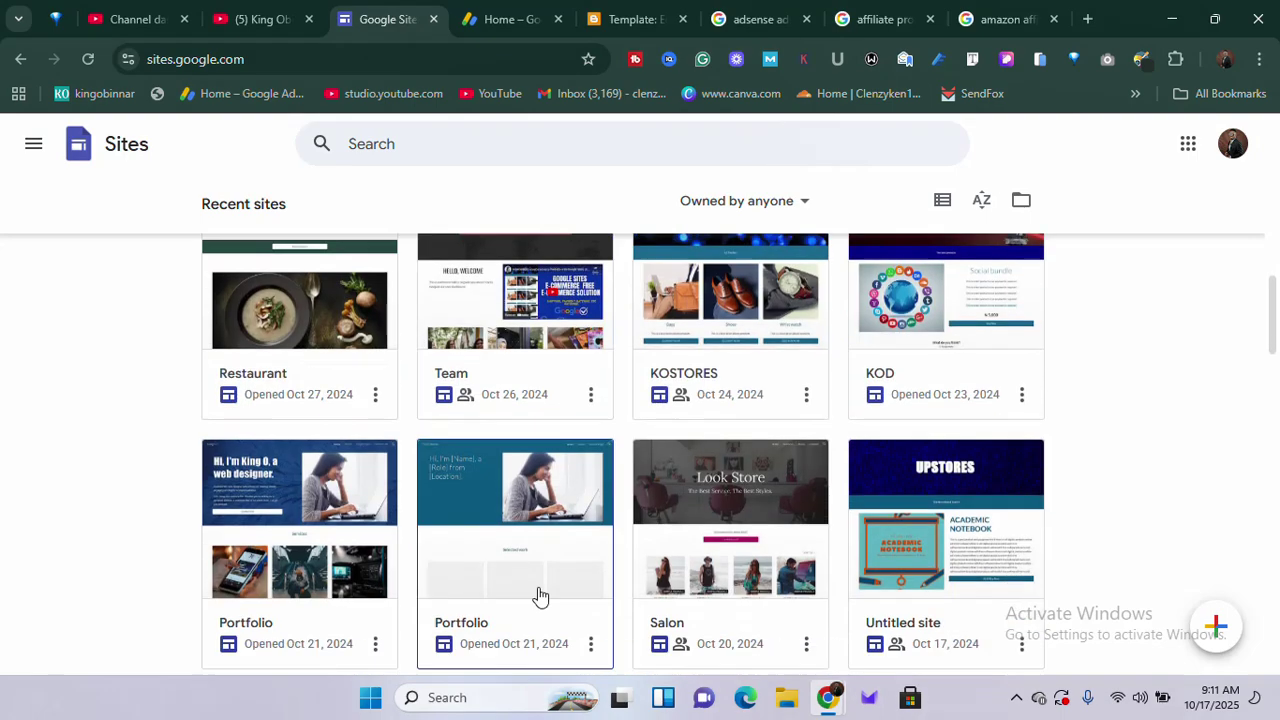
scroll(540, 597, up, 5)
scroll(646, 583, down, 3)
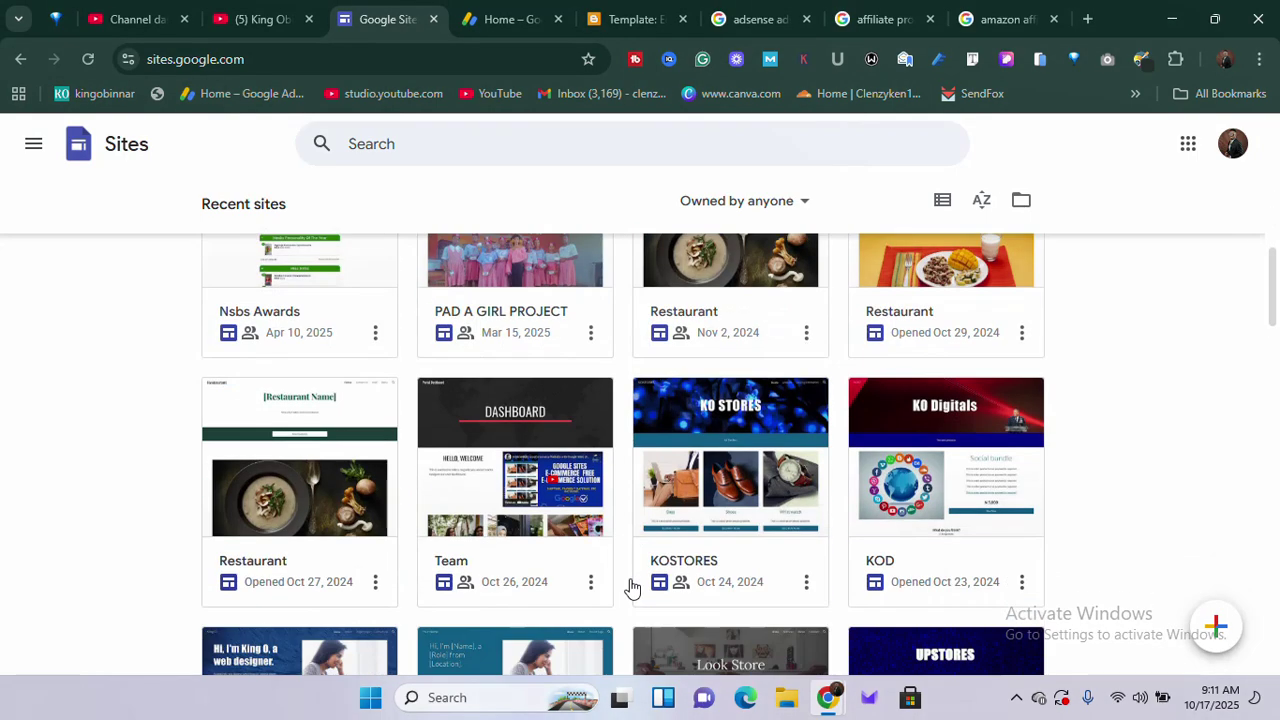
scroll(630, 588, down, 2)
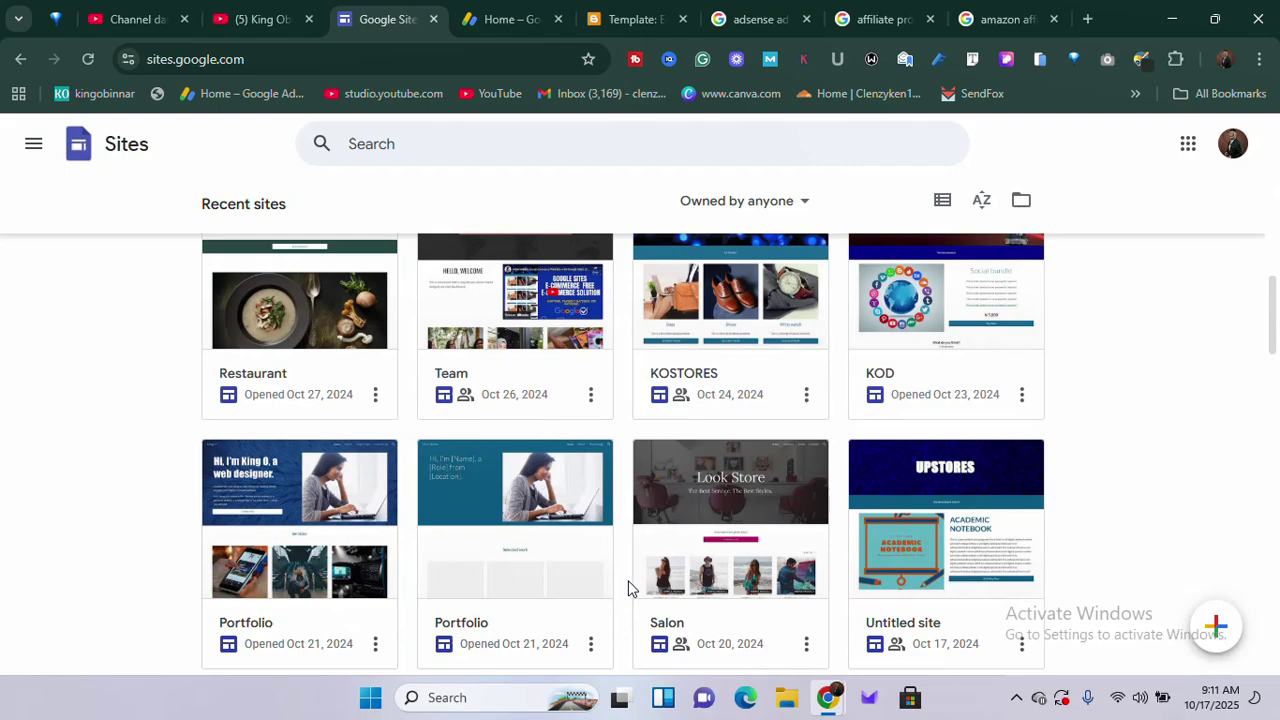
scroll(628, 588, up, 15)
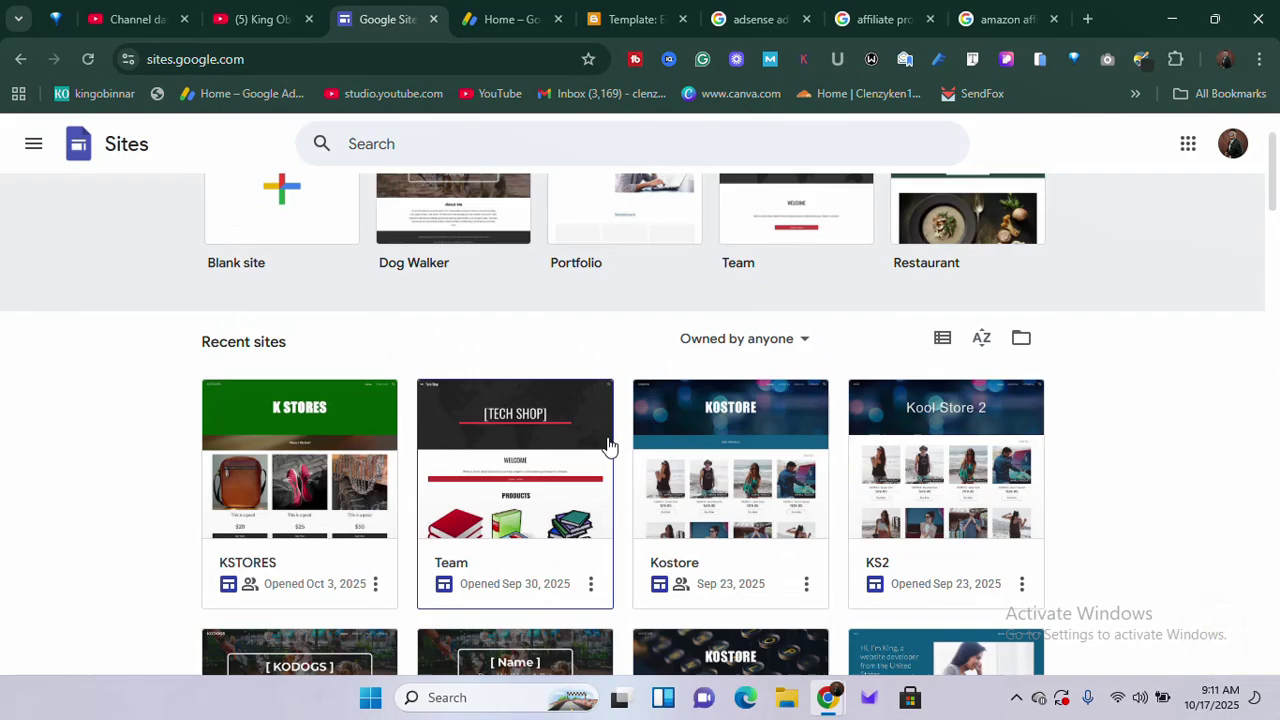
scroll(586, 466, down, 10)
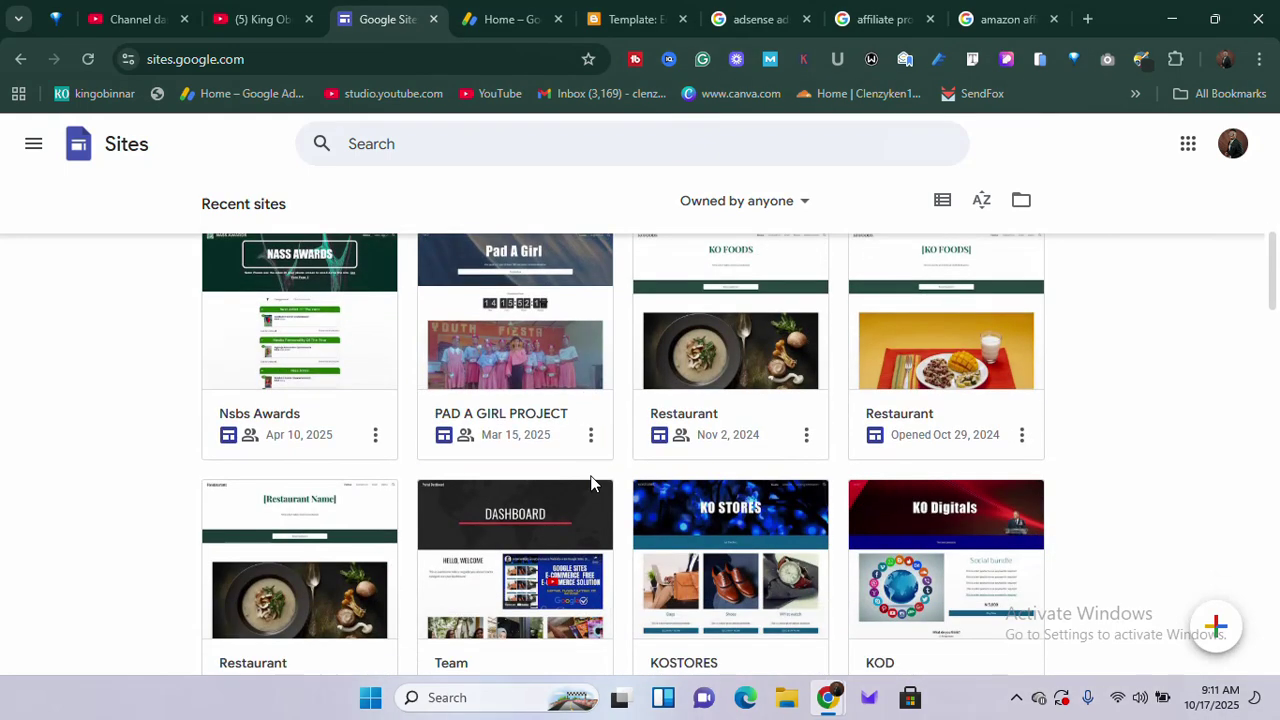
Step: Look through the older recent sites down to the 2021 Salon site, and return to the newest entries such as KSTORES and Kostore
scroll(598, 488, down, 2)
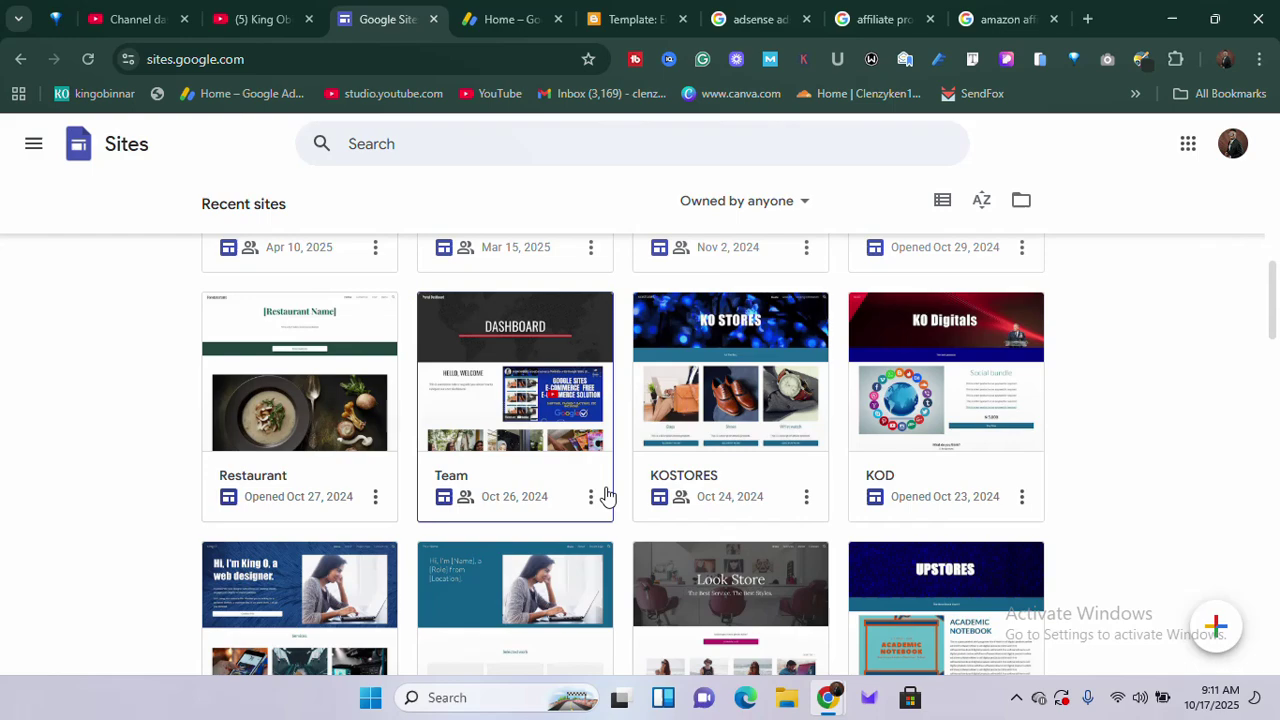
scroll(605, 494, down, 12)
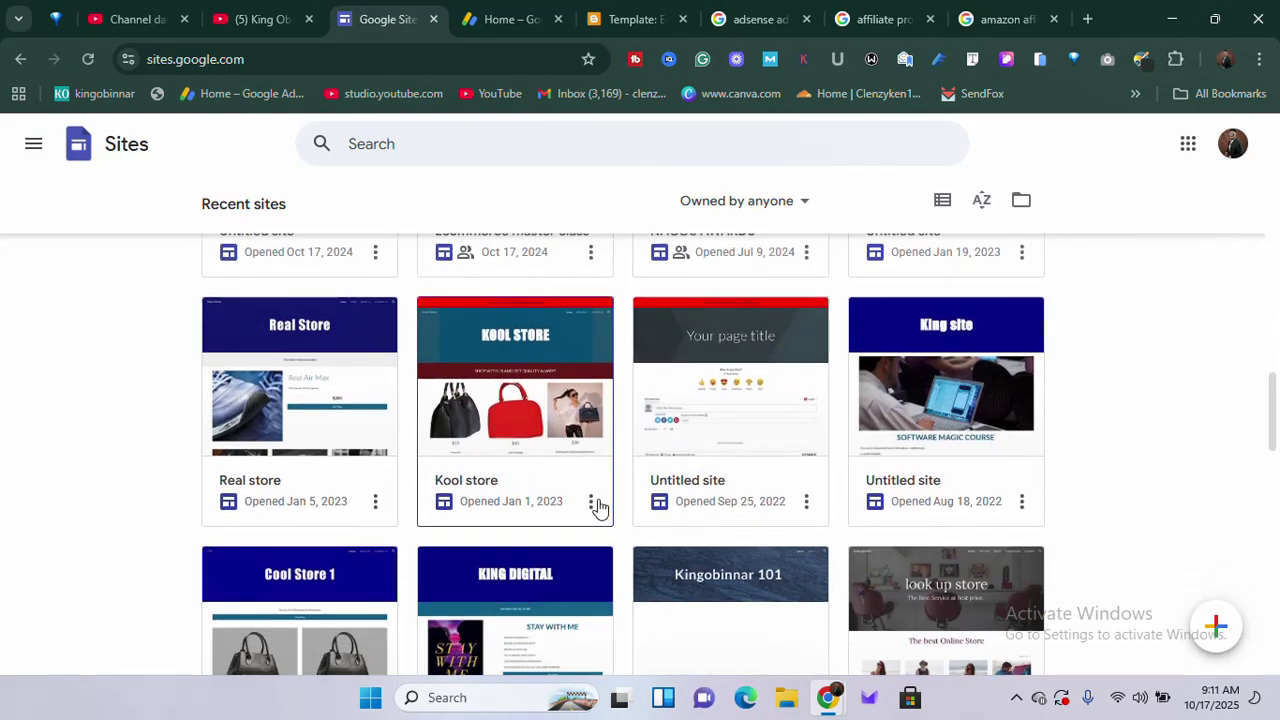
scroll(713, 537, down, 2)
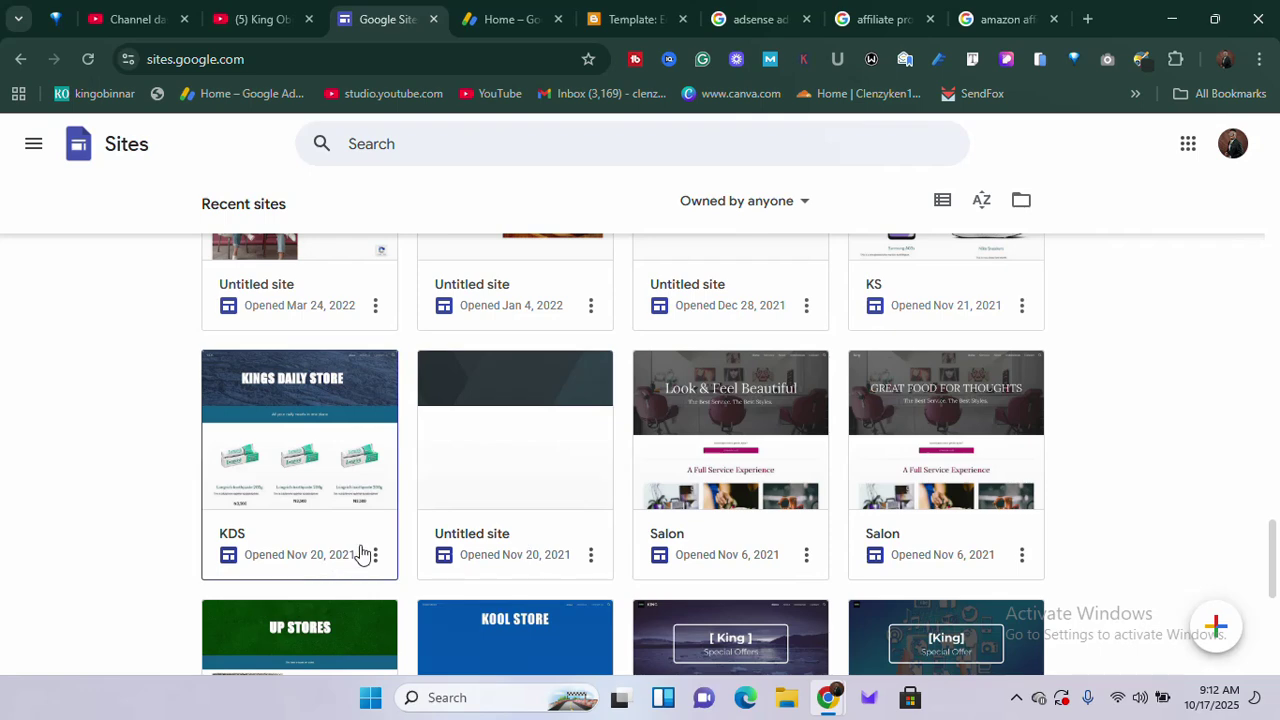
scroll(412, 470, down, 5)
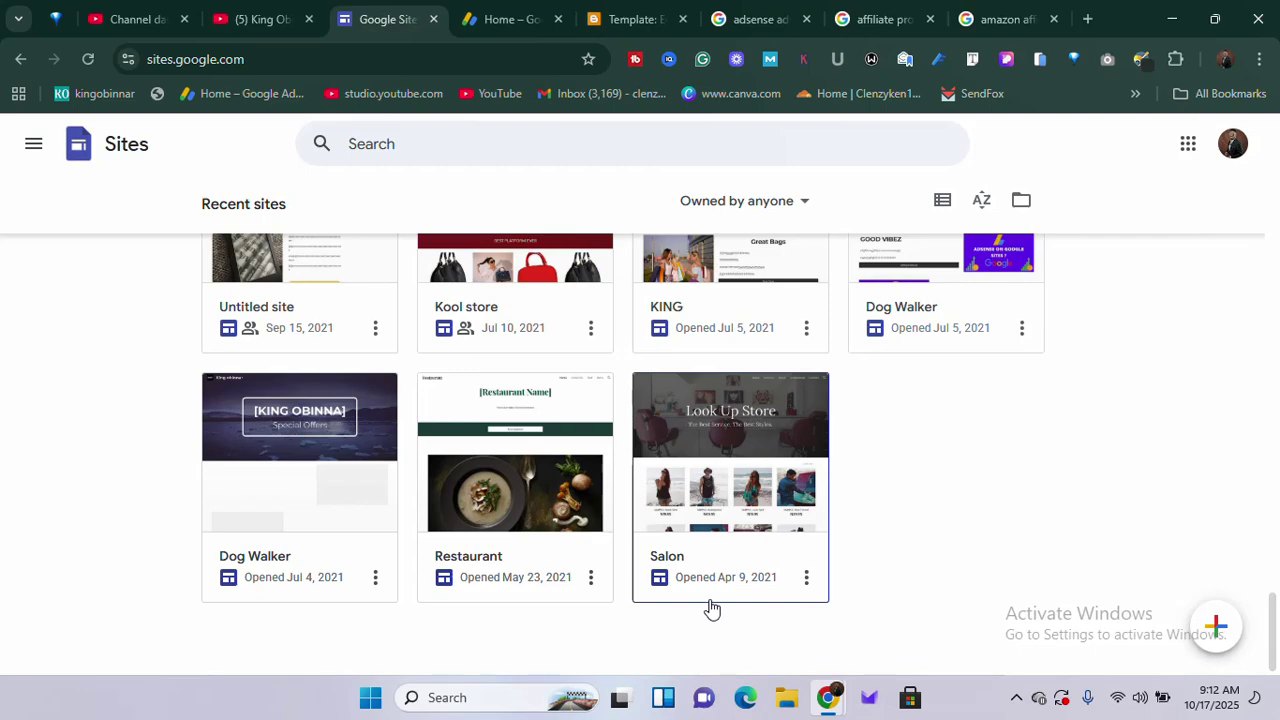
scroll(616, 413, up, 10)
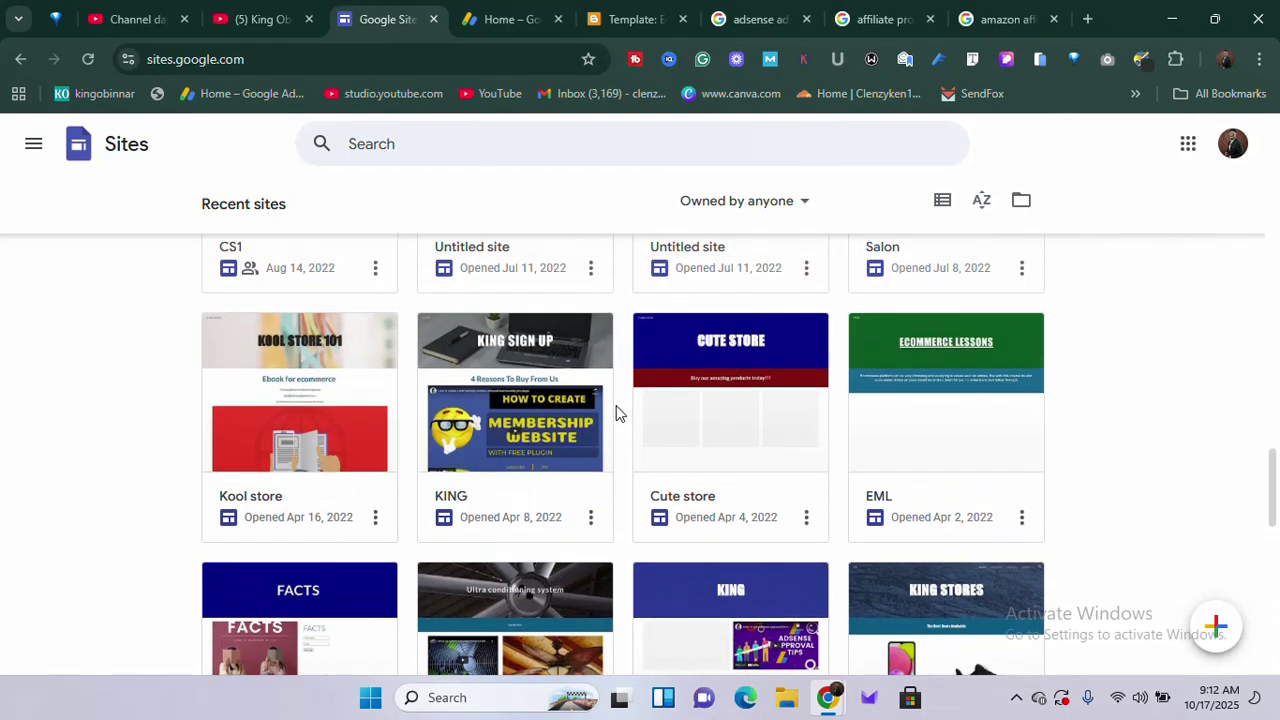
scroll(616, 413, up, 15)
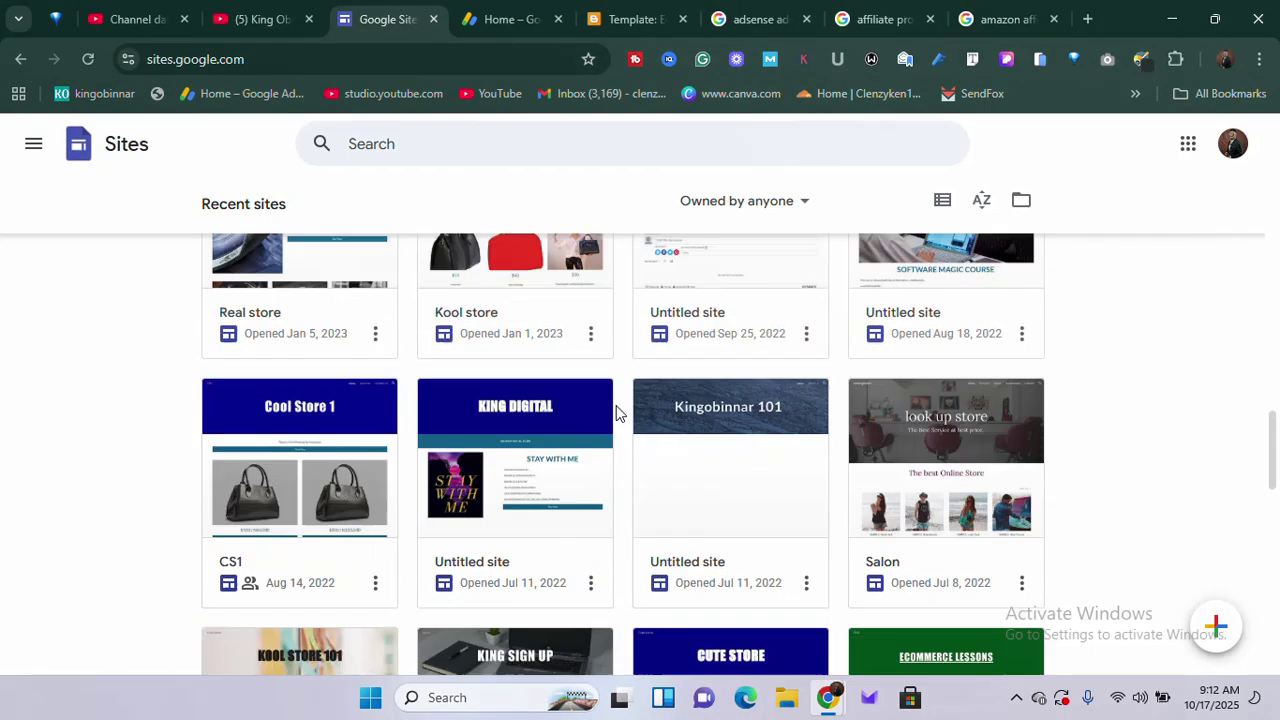
scroll(626, 437, up, 10)
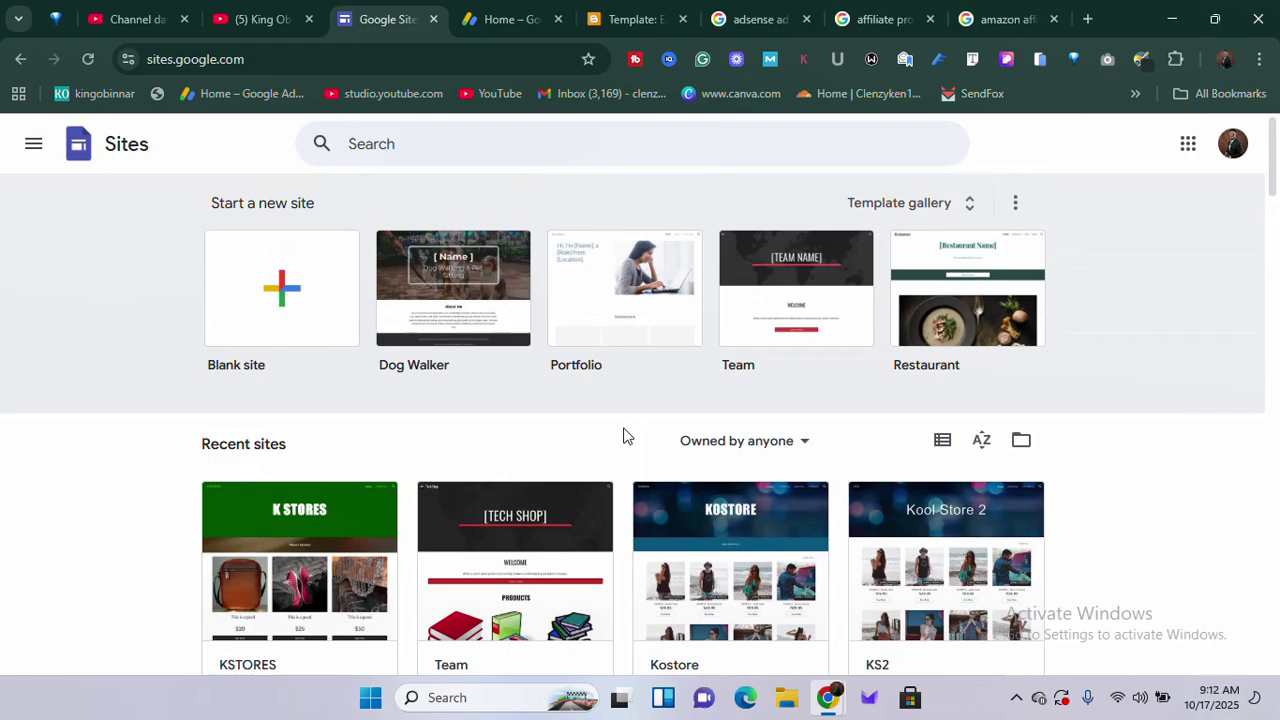
scroll(583, 423, down, 4)
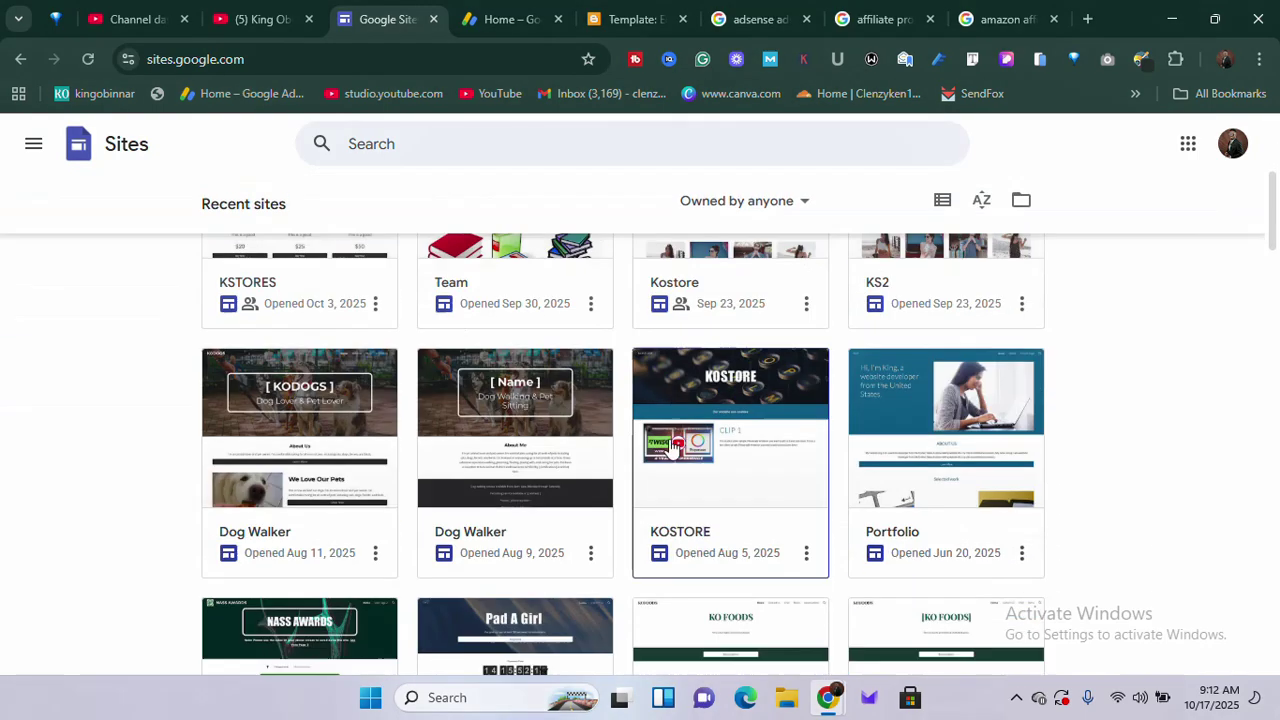
scroll(672, 447, down, 15)
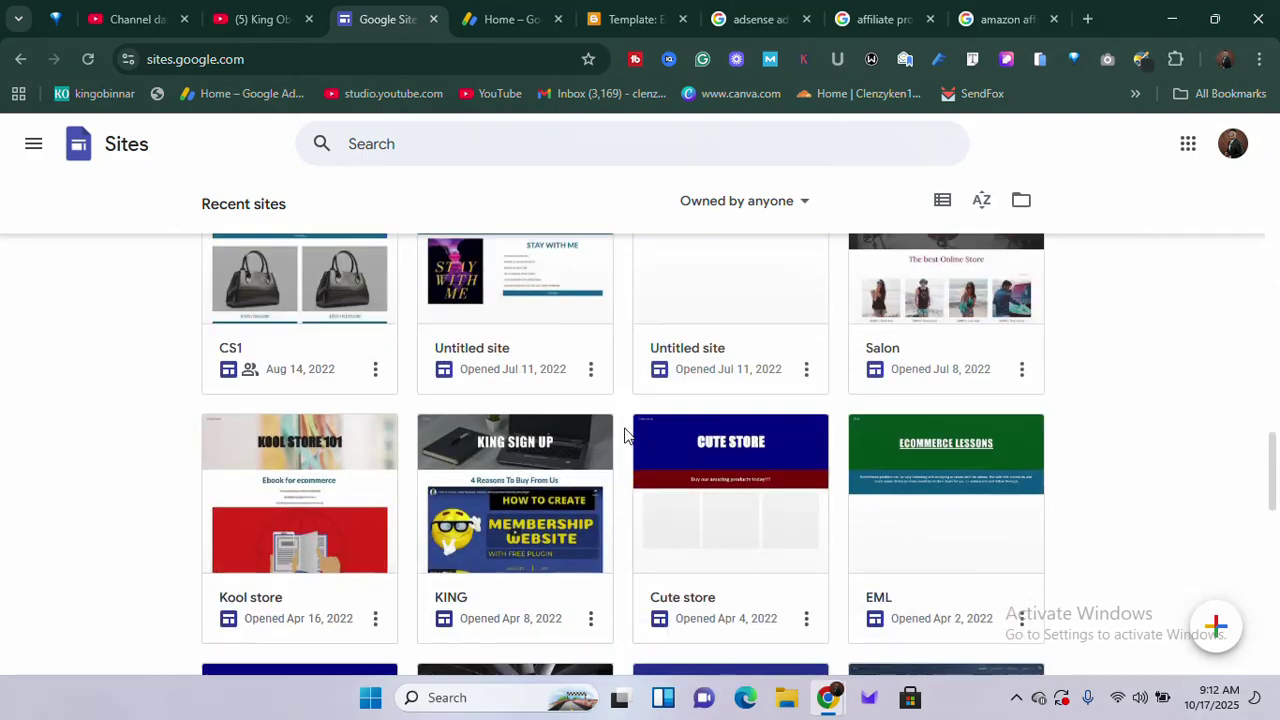
scroll(630, 450, down, 10)
scroll(650, 420, up, 8)
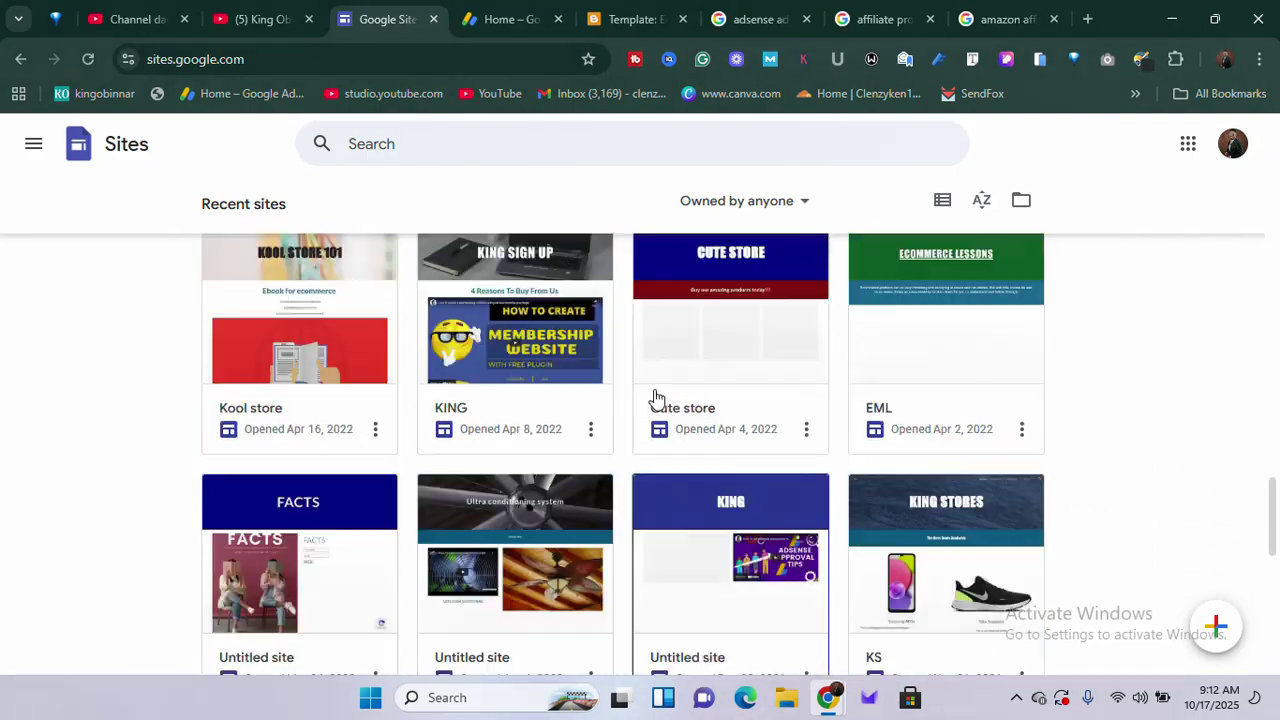
scroll(630, 400, up, 12)
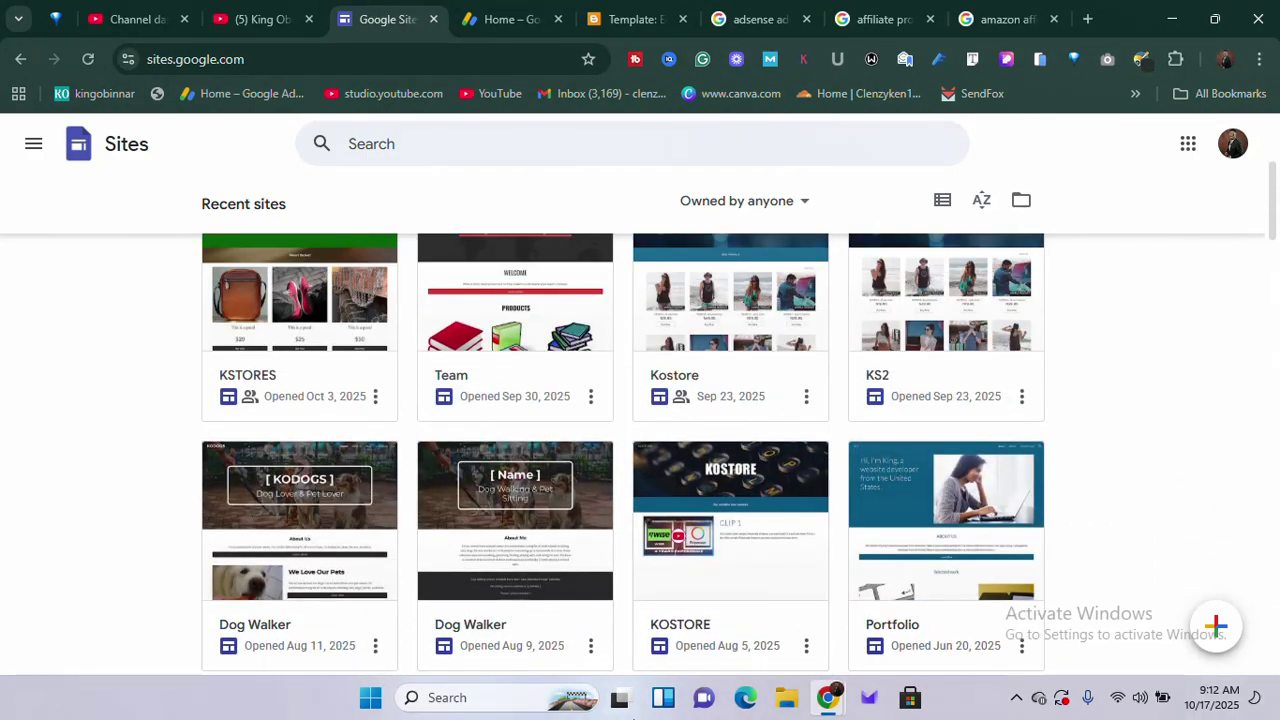
click(1013, 704)
click(986, 647)
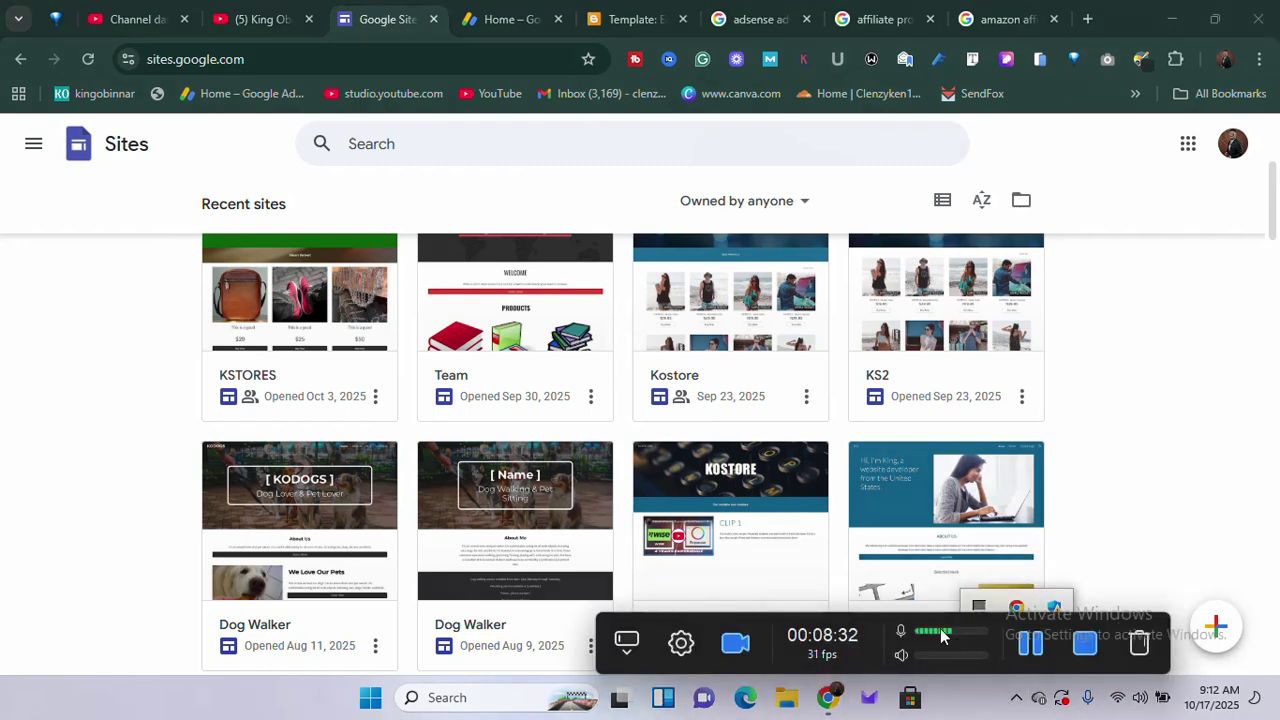